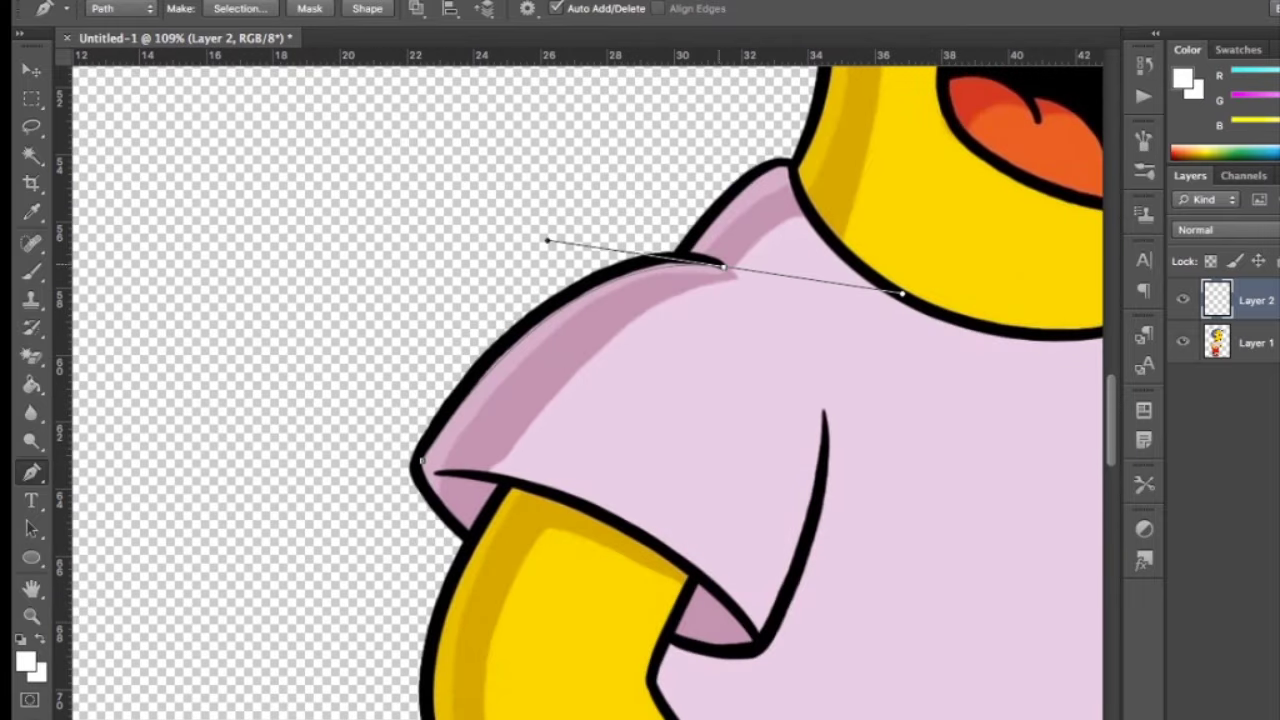
Trace the shirt outline from the shoulder across the collar and down its right side
left_click(722, 266, "alt")
left_click(688, 251)
left_click_drag(787, 166, 818, 176)
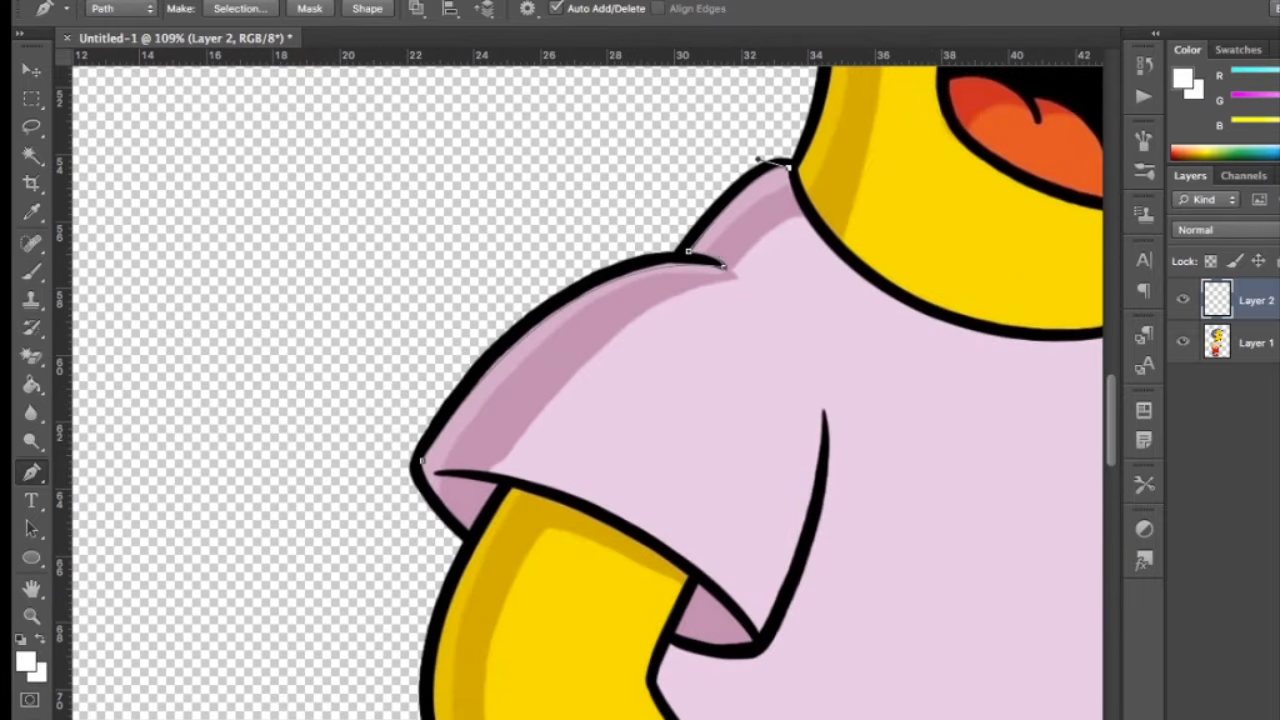
scroll(640, 400, "right", 5)
left_click_drag(775, 338, 855, 352)
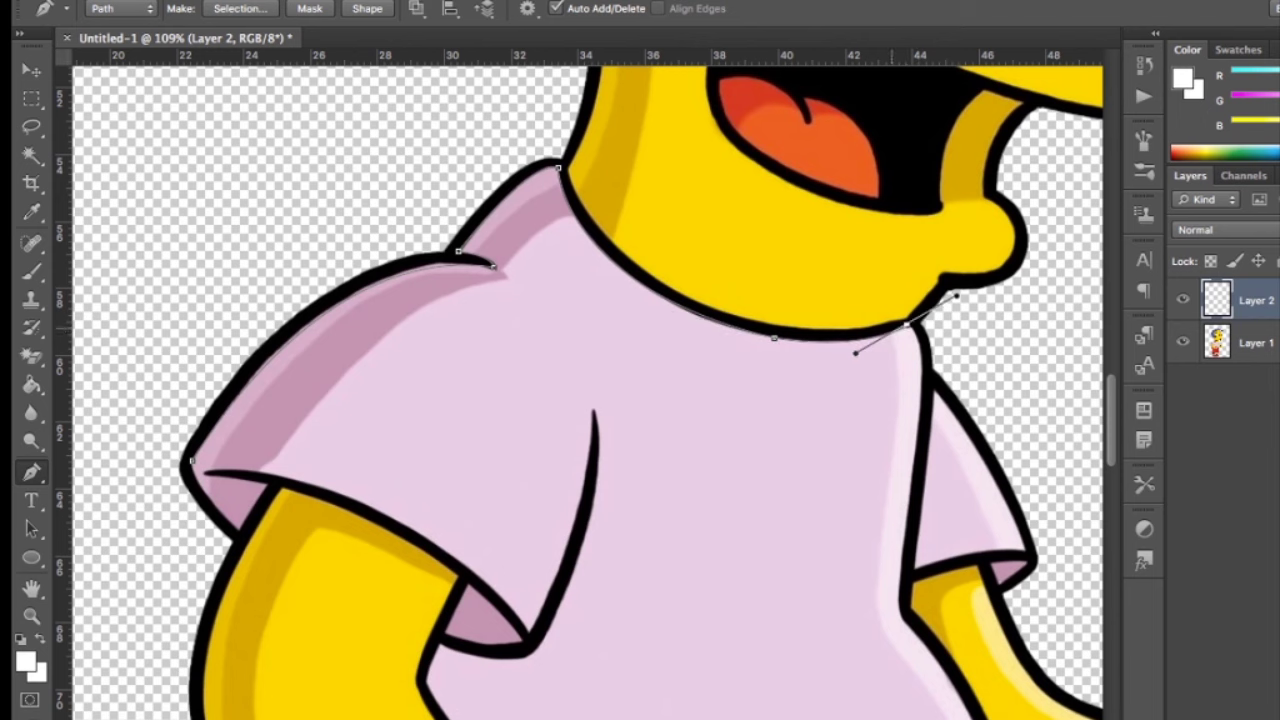
left_click(907, 323, "alt")
left_click(915, 447)
left_click(897, 591)
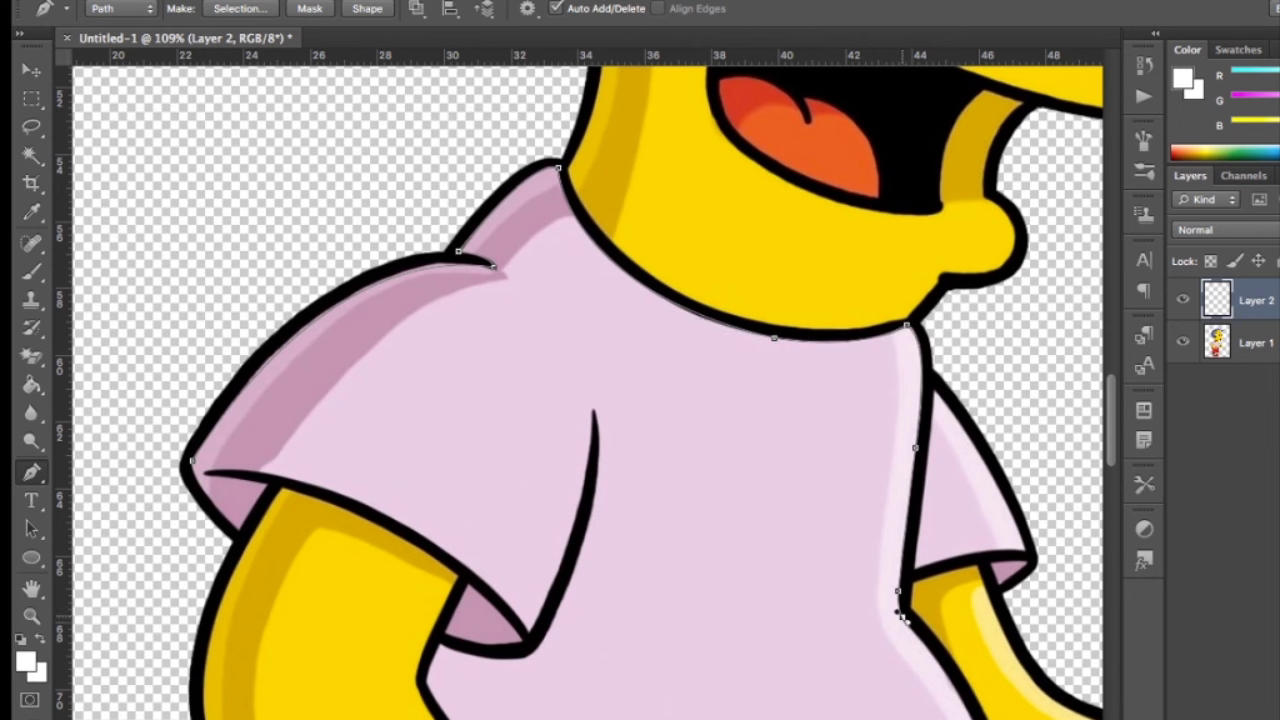
scroll(900, 615, "down", 4)
scroll(900, 615, "down", 3)
scroll(900, 615, "down", 3)
left_click(922, 203)
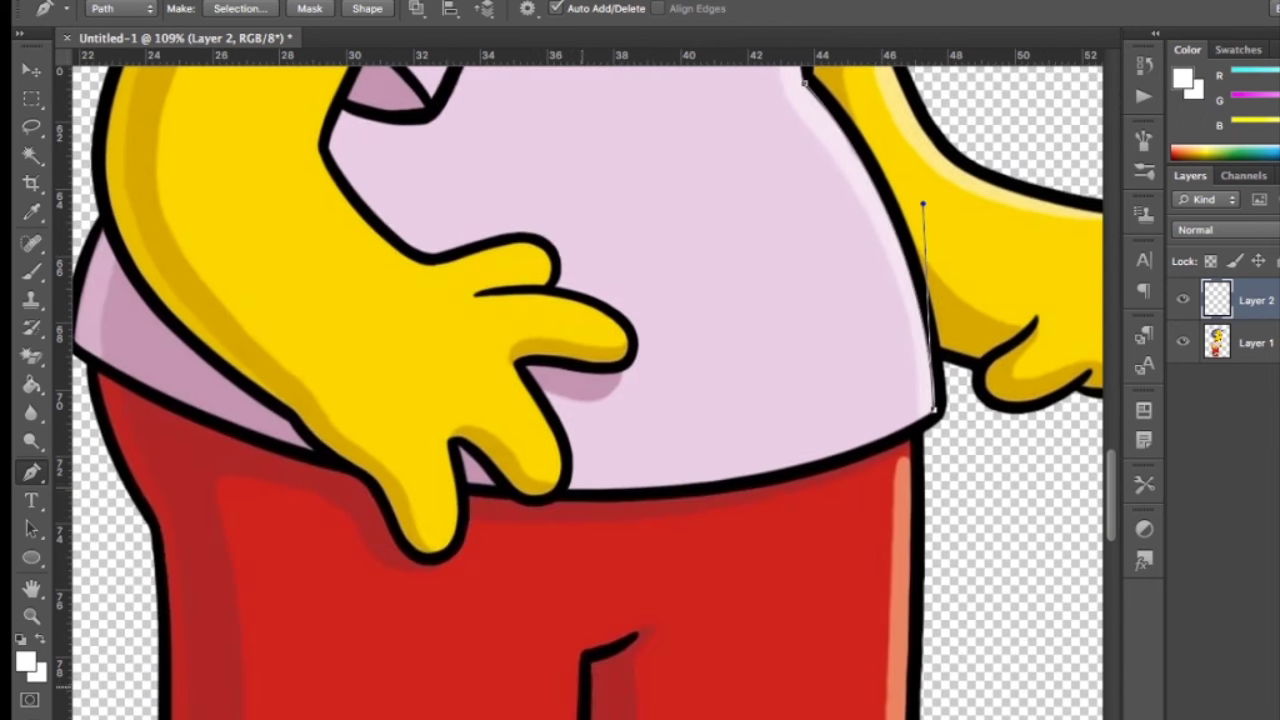
Continue the shirt path along the hem and around the finger and hand
left_click_drag(567, 489, 326, 481)
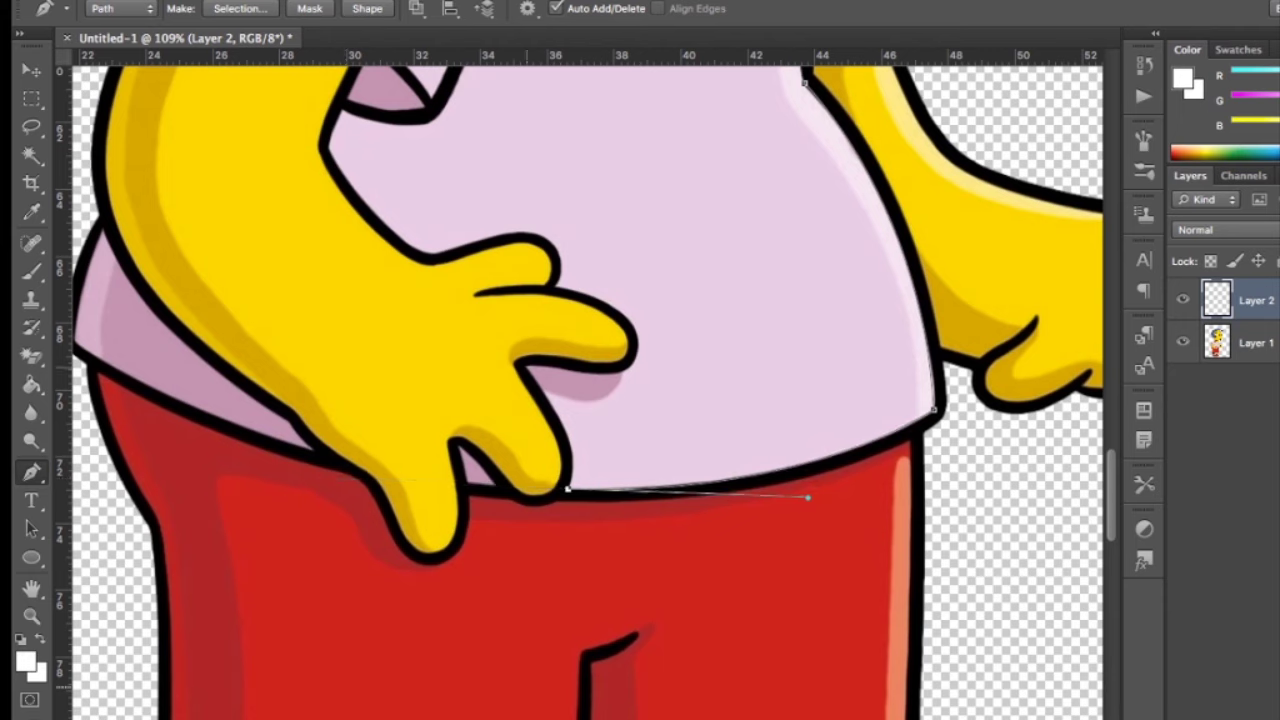
left_click_drag(527, 366, 586, 443)
left_click_drag(605, 374, 637, 333)
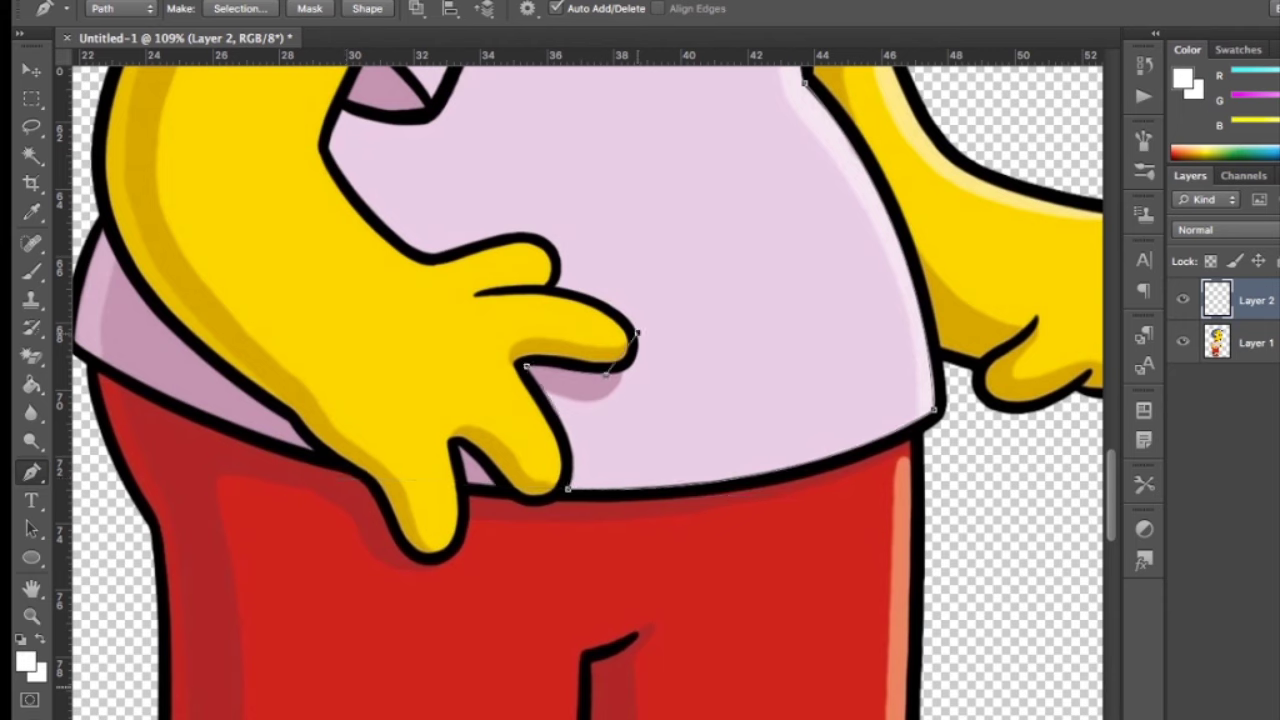
left_click_drag(554, 286, 491, 277)
left_click_drag(521, 230, 462, 216)
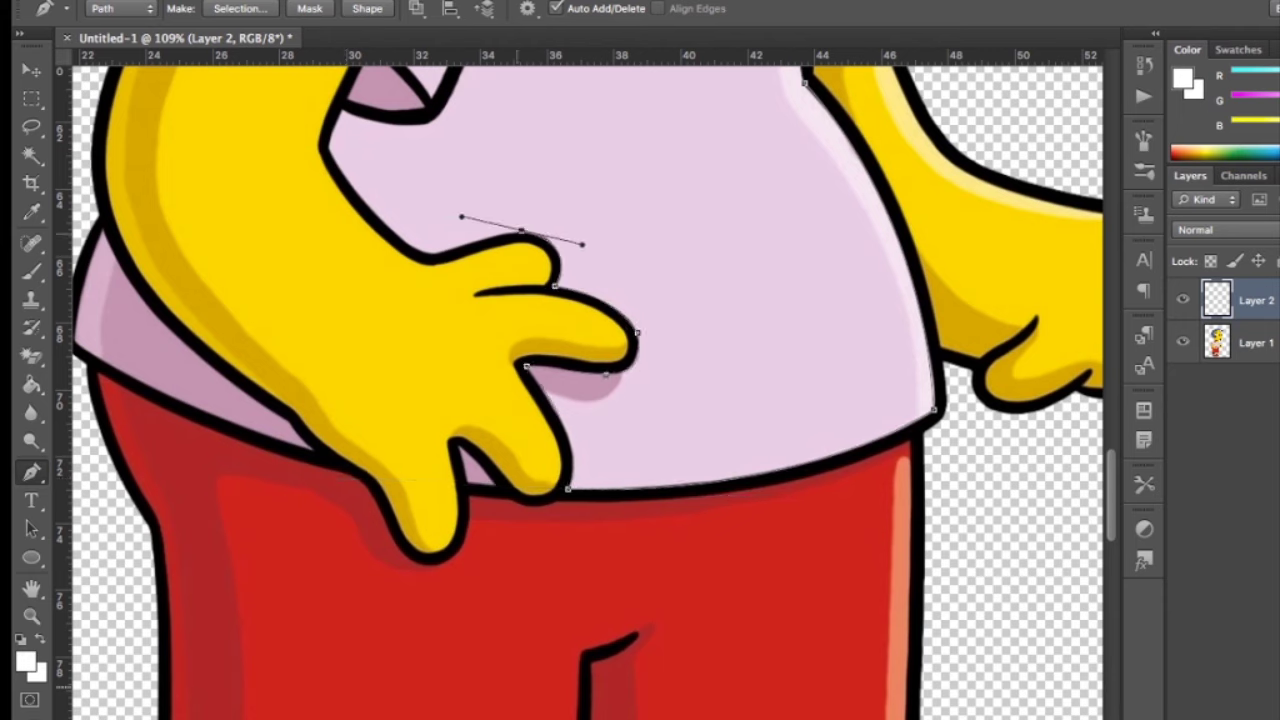
left_click(432, 251)
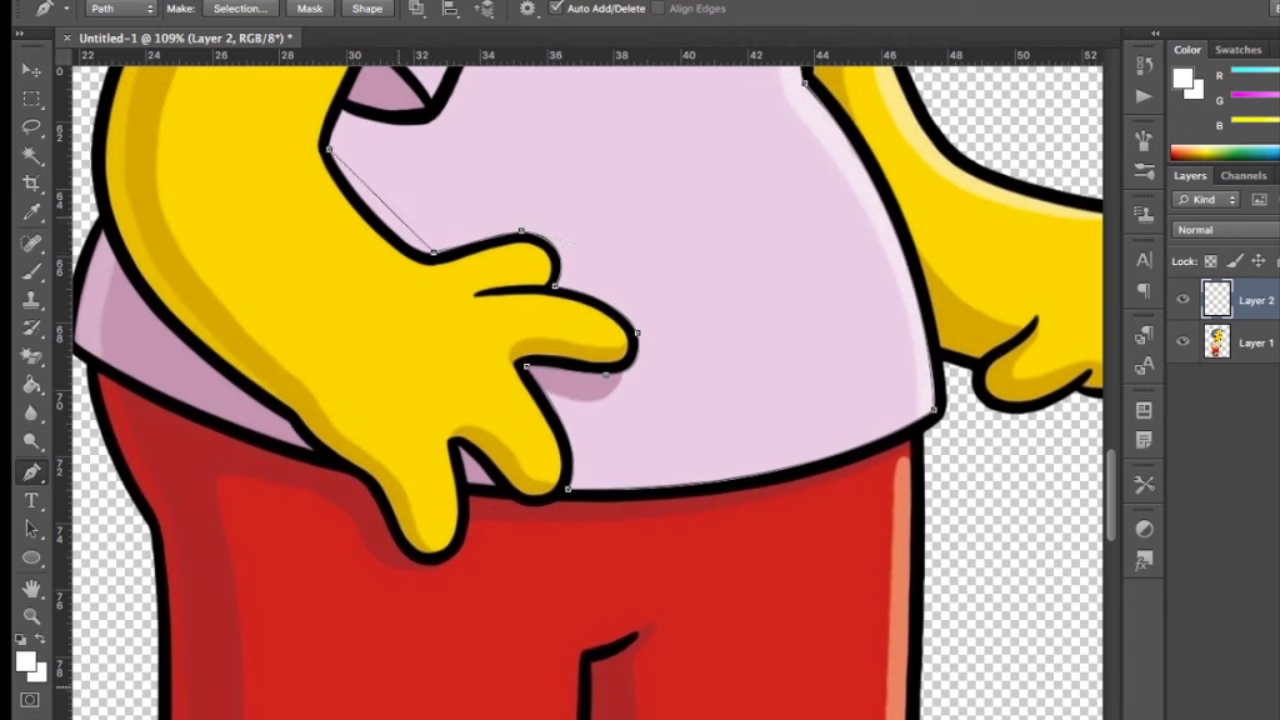
Trace up the arm edge to the left sleeve fold and its sharp corner
left_click(378, 218)
left_click(330, 149)
left_click(328, 133)
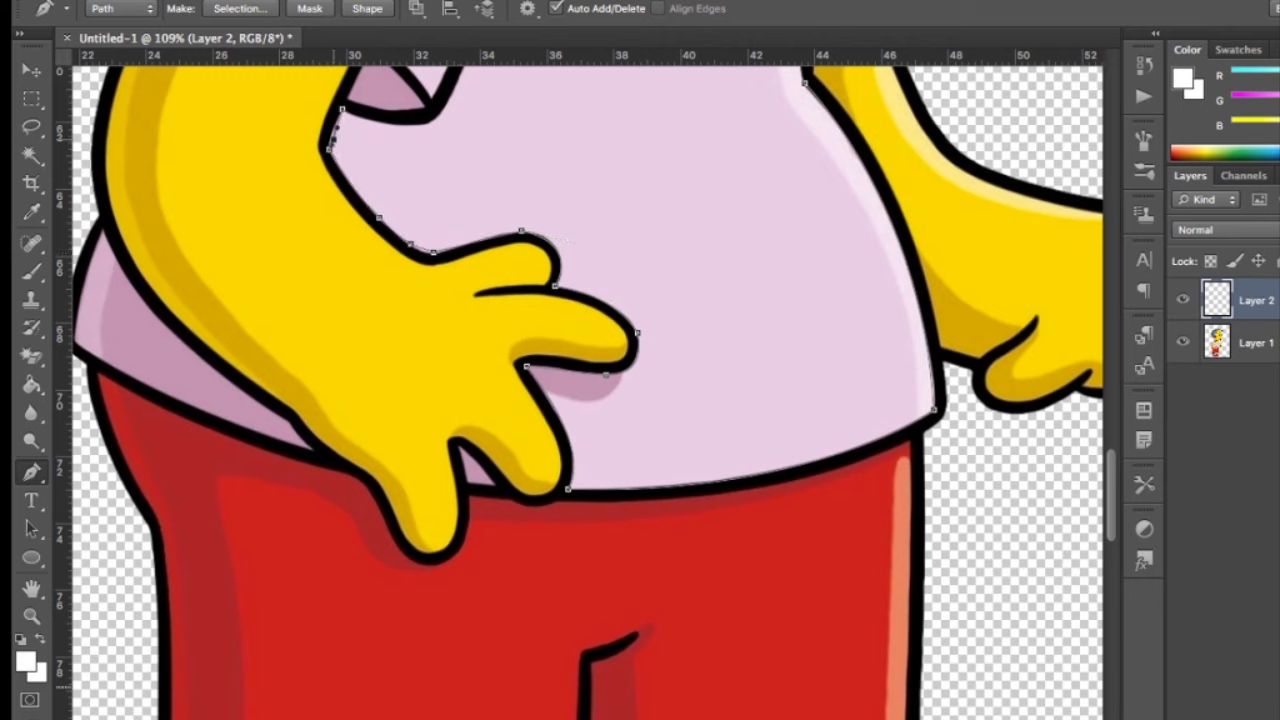
left_click(342, 107)
mouse_move(421, 127)
left_mouse_down()
mouse_move(459, 124)
mouse_move(497, 56)
left_mouse_up()
scroll(421, 127, "up", 5)
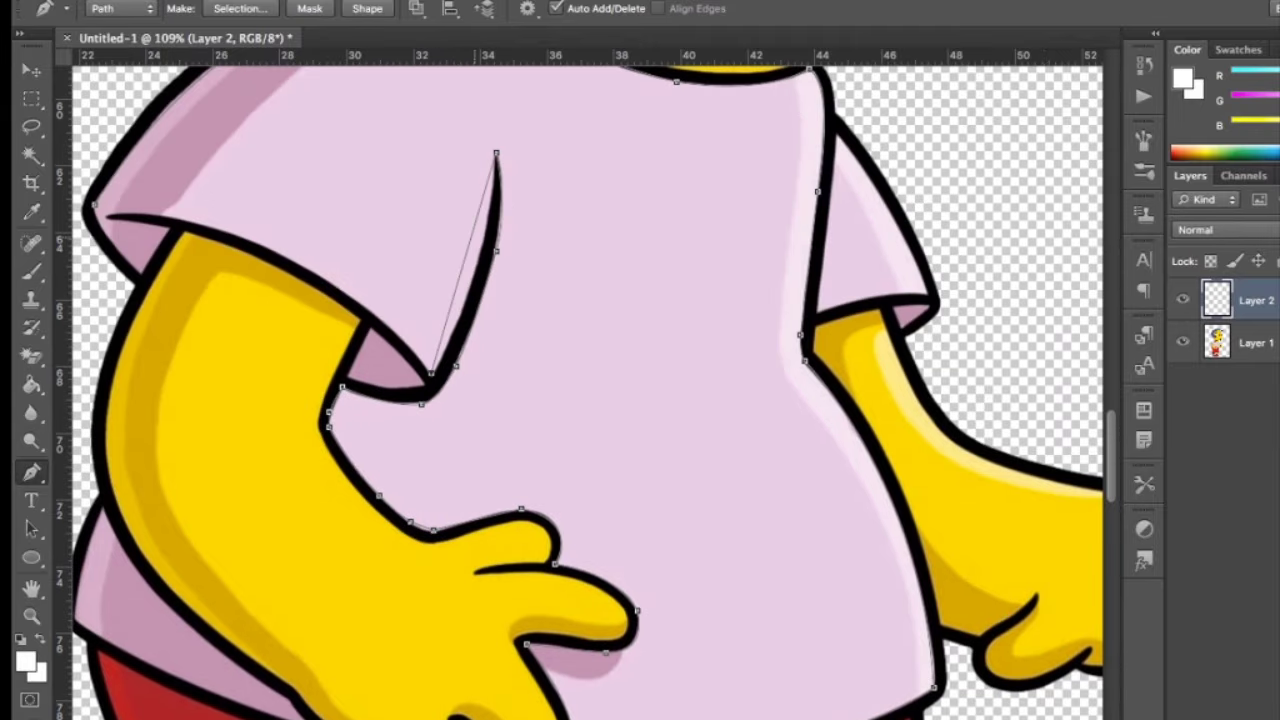
left_click_drag(94, 205, 247, 238)
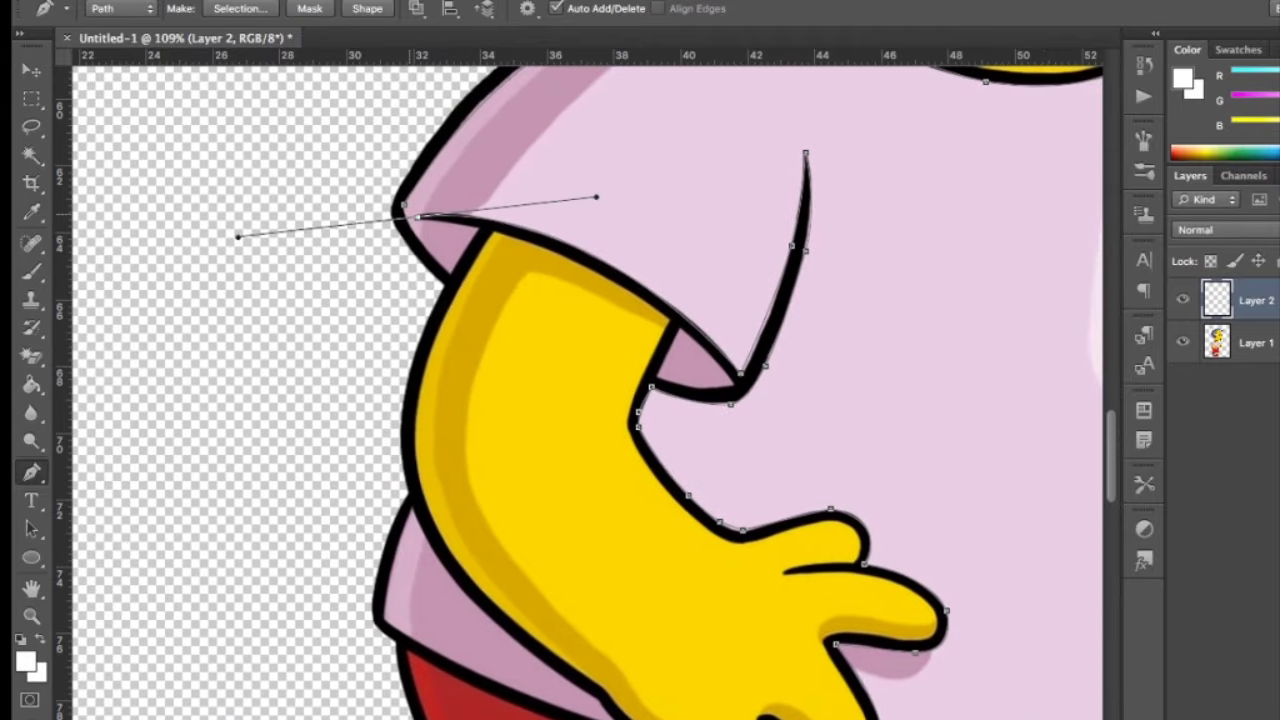
left_click(404, 205, "alt")
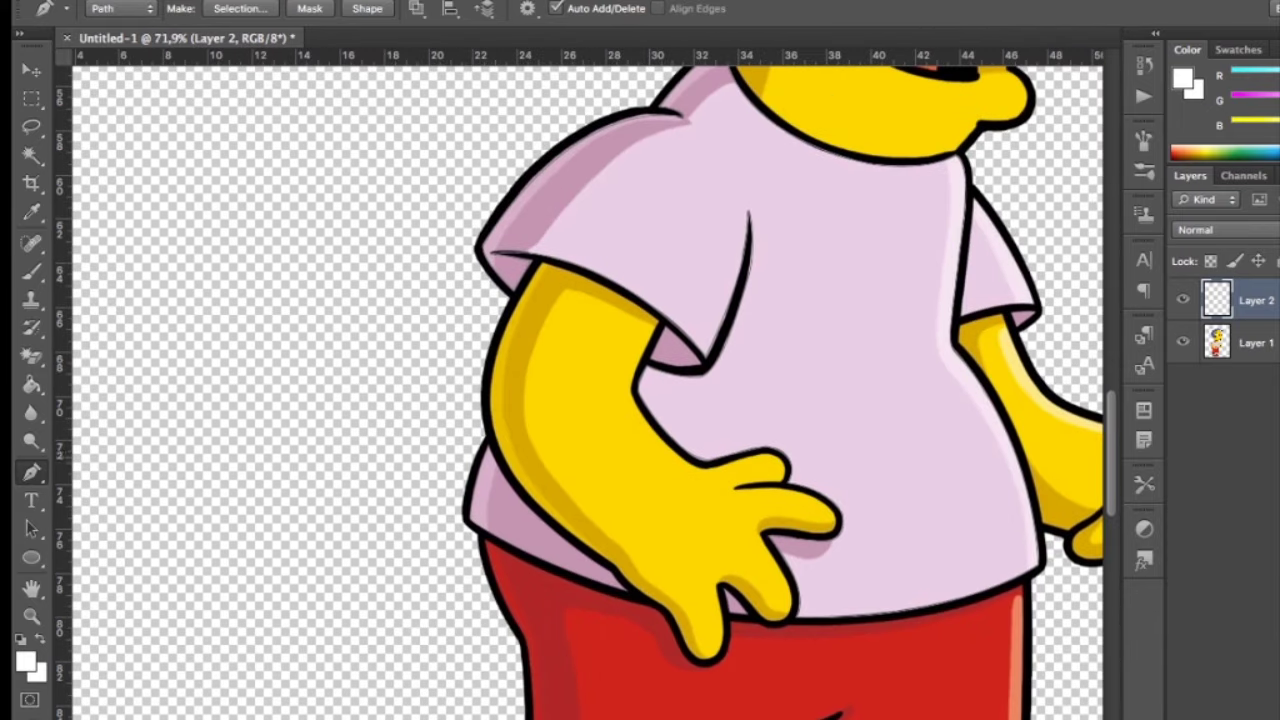
Finish the outline along the hem, right sleeve corner and right shoulder
left_click_drag(624, 590, 651, 591)
scroll(957, 378, "down", 3)
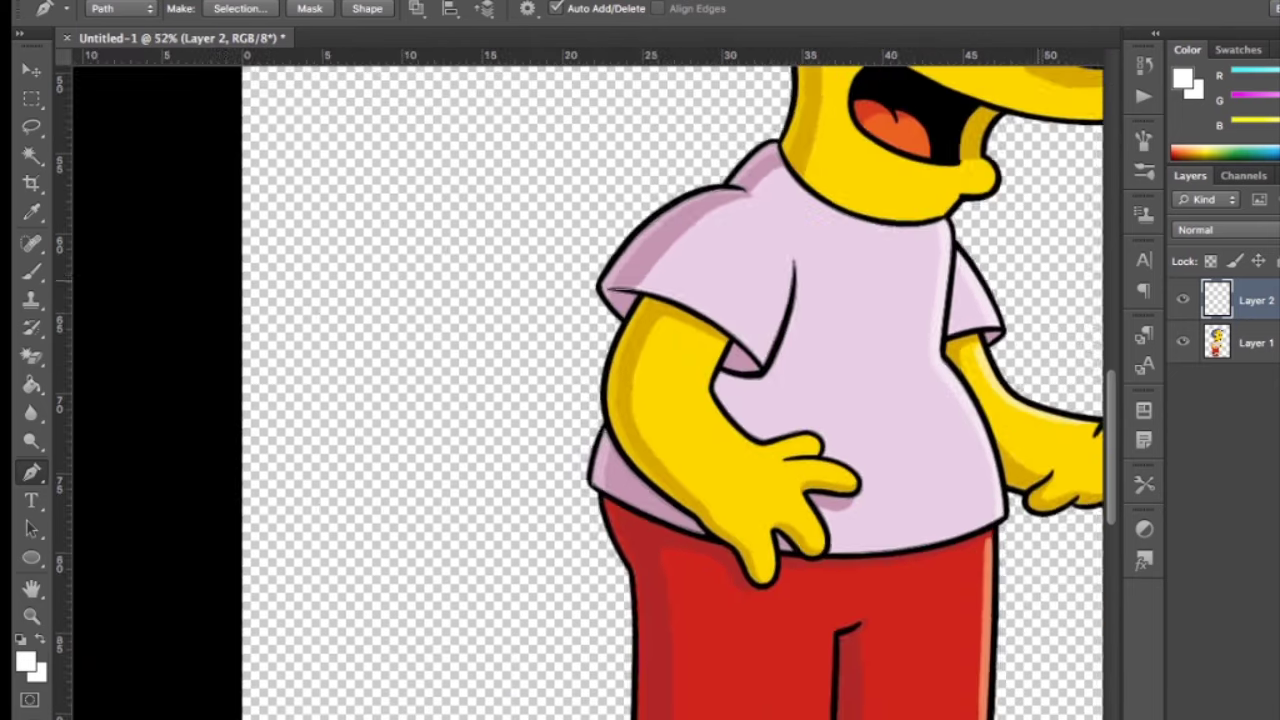
scroll(1020, 282, "up", 4)
left_click(976, 388)
left_click_drag(872, 205, 845, 188)
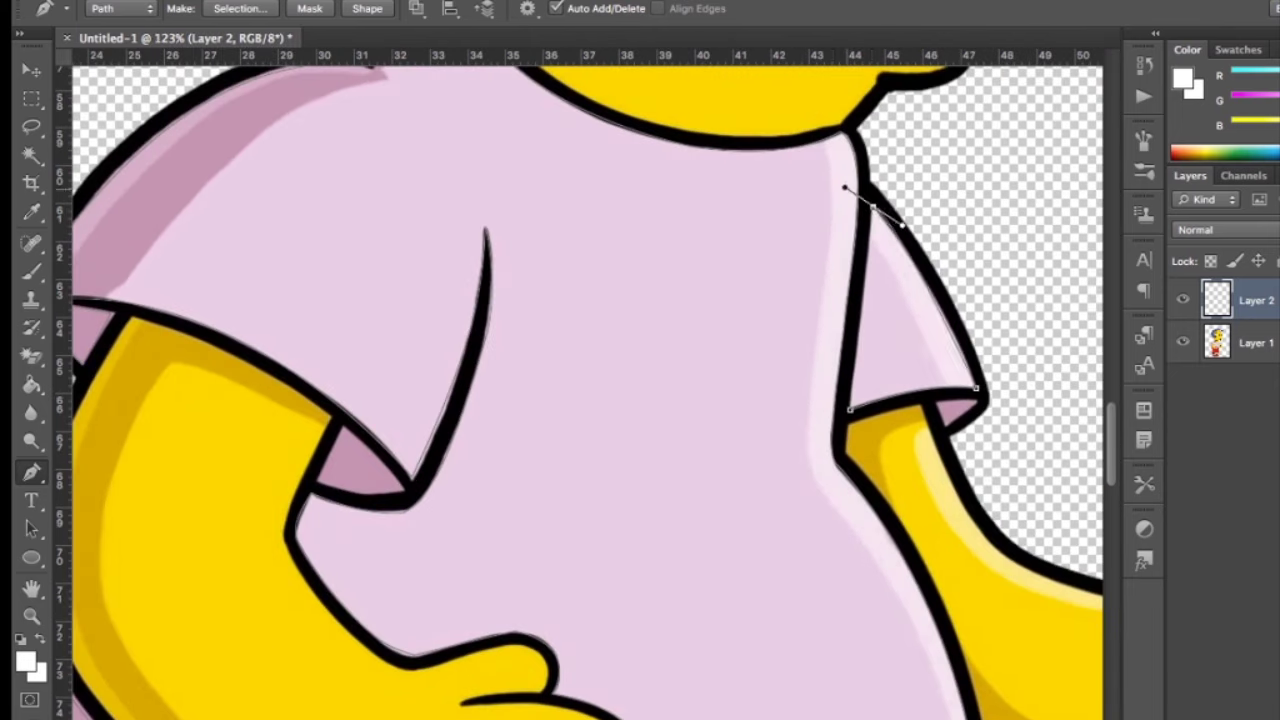
key("Return")
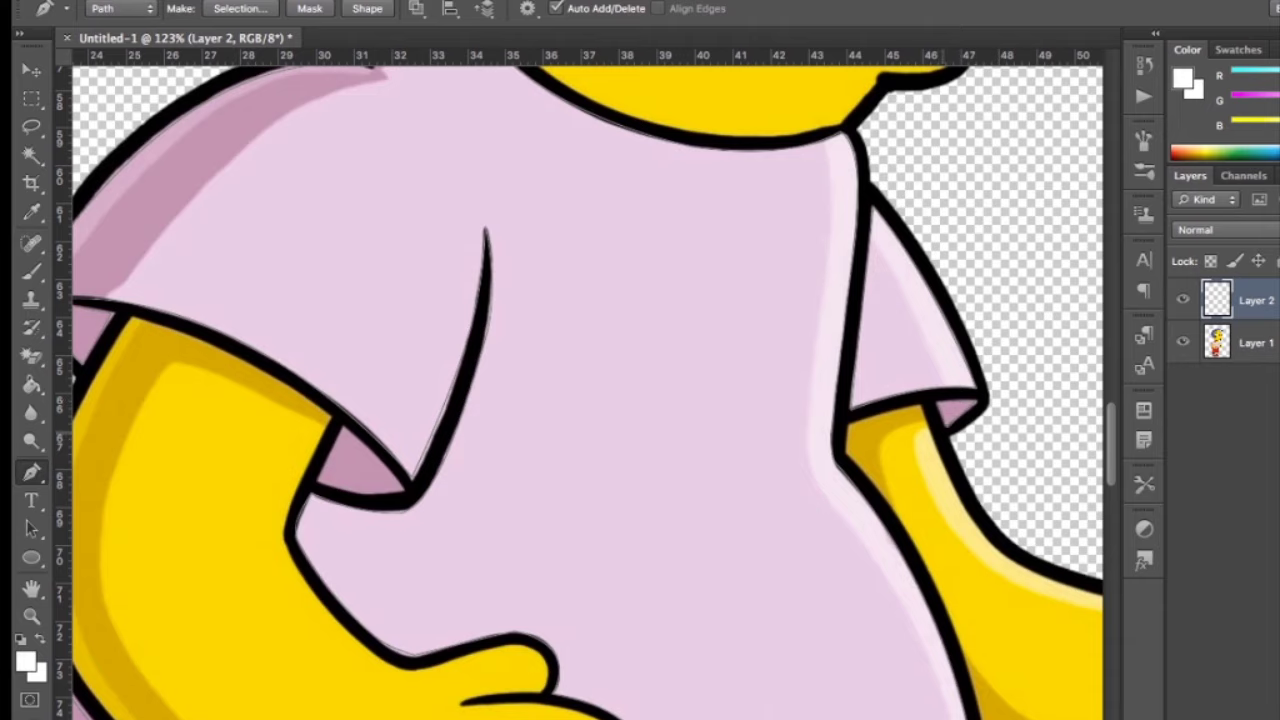
scroll(949, 431, "down", 3)
scroll(1040, 490, "up", 3)
key("Return")
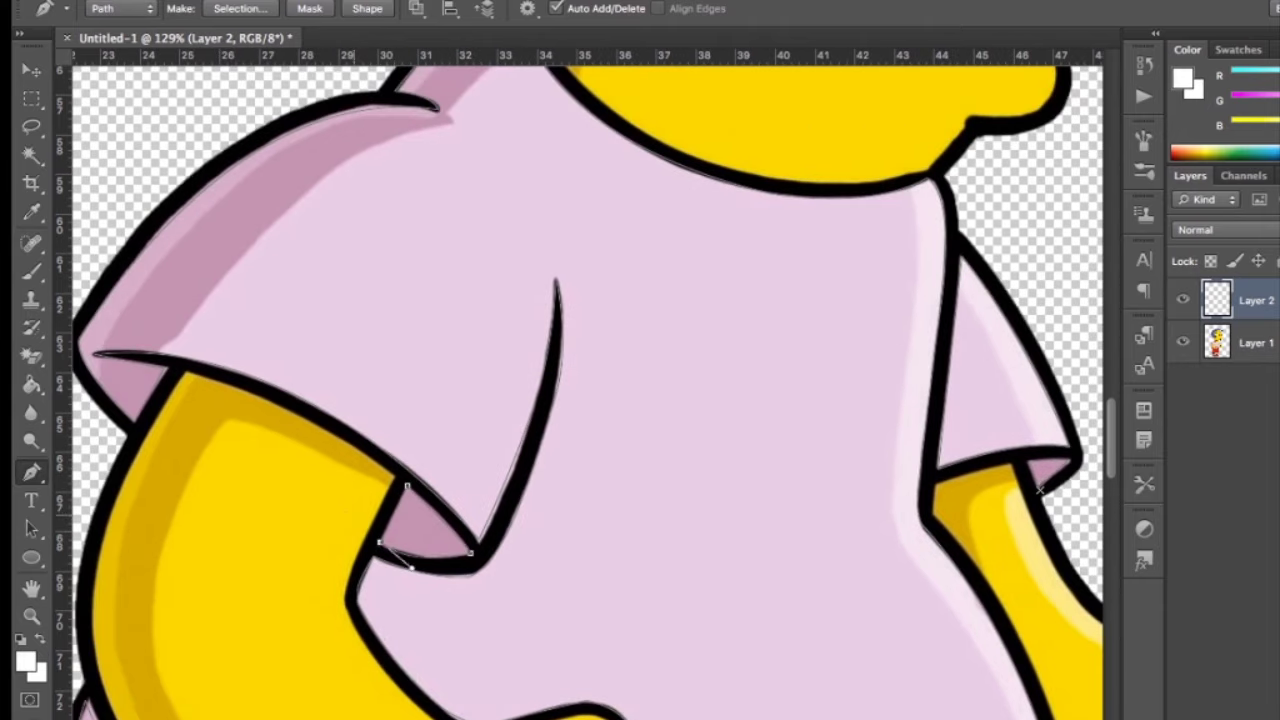
scroll(390, 400, "down", 5)
Check Layer 2's content, then outline a closed shading path around the arm and waist
key("i")
key("p")
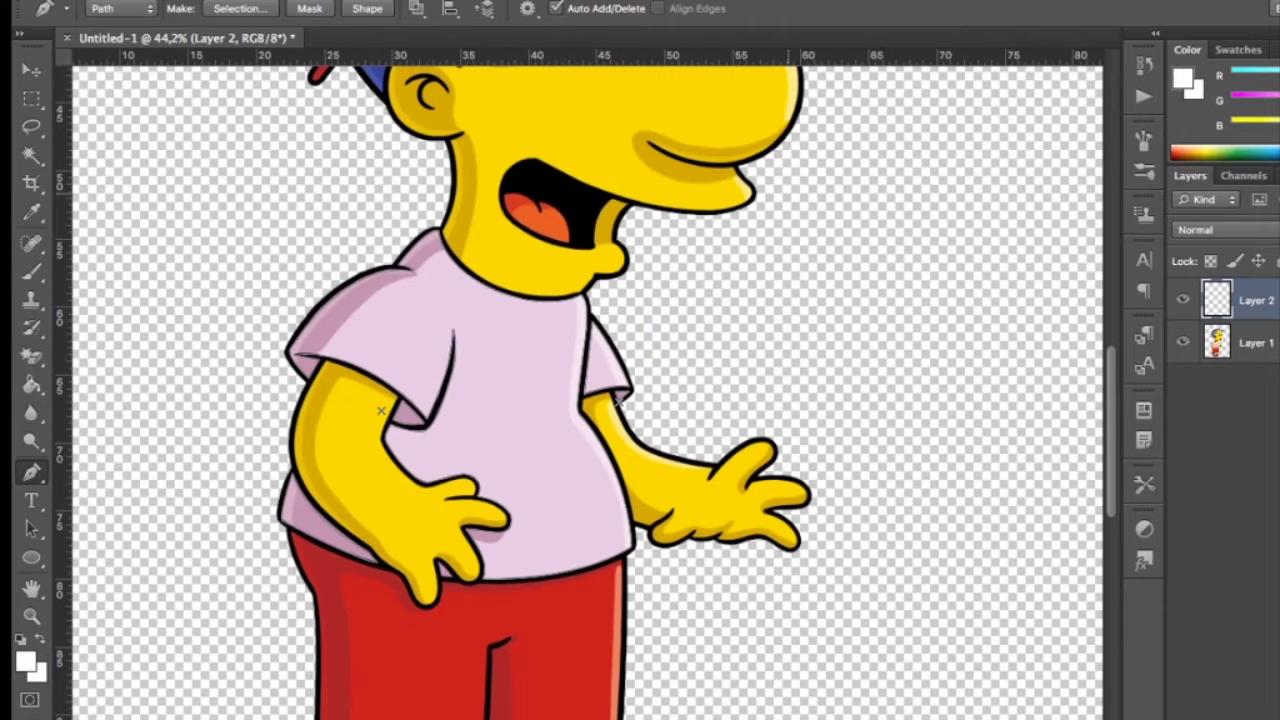
left_click(1183, 298)
left_click(1183, 298)
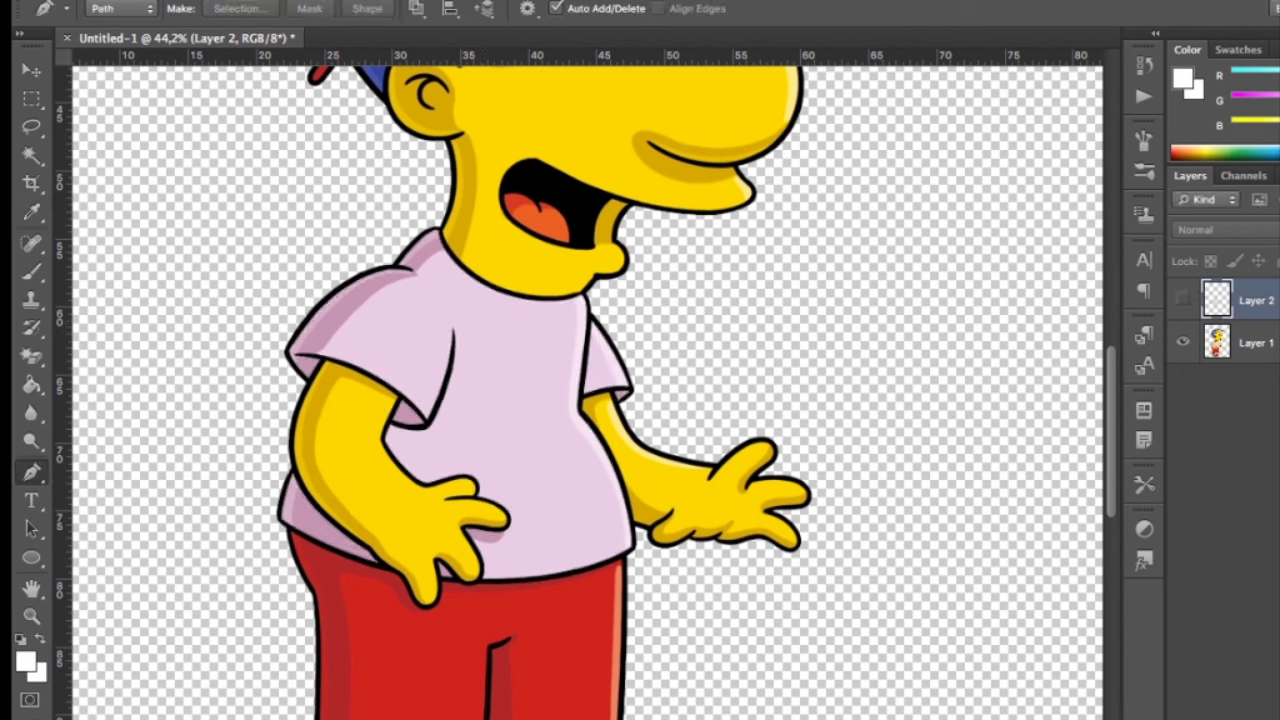
left_click(478, 541)
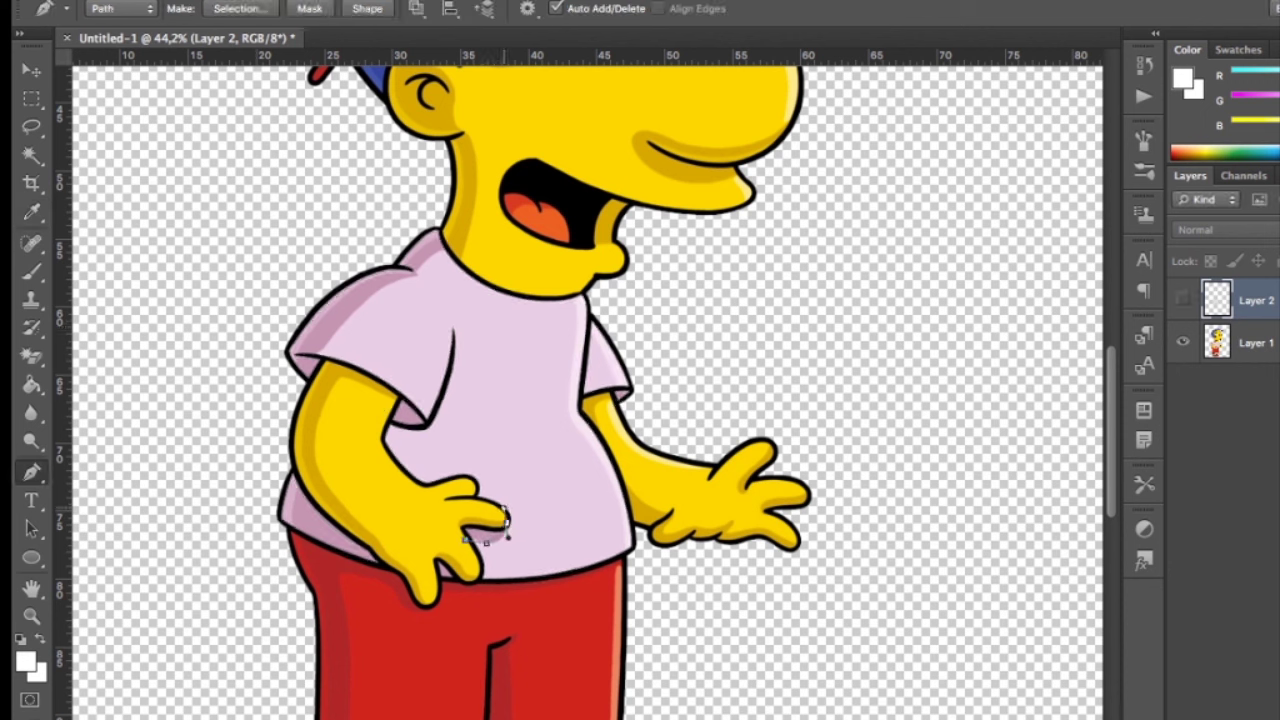
left_click(318, 439)
left_click(244, 415)
left_click(211, 545)
left_click(289, 651)
left_click(367, 627)
left_click(428, 542)
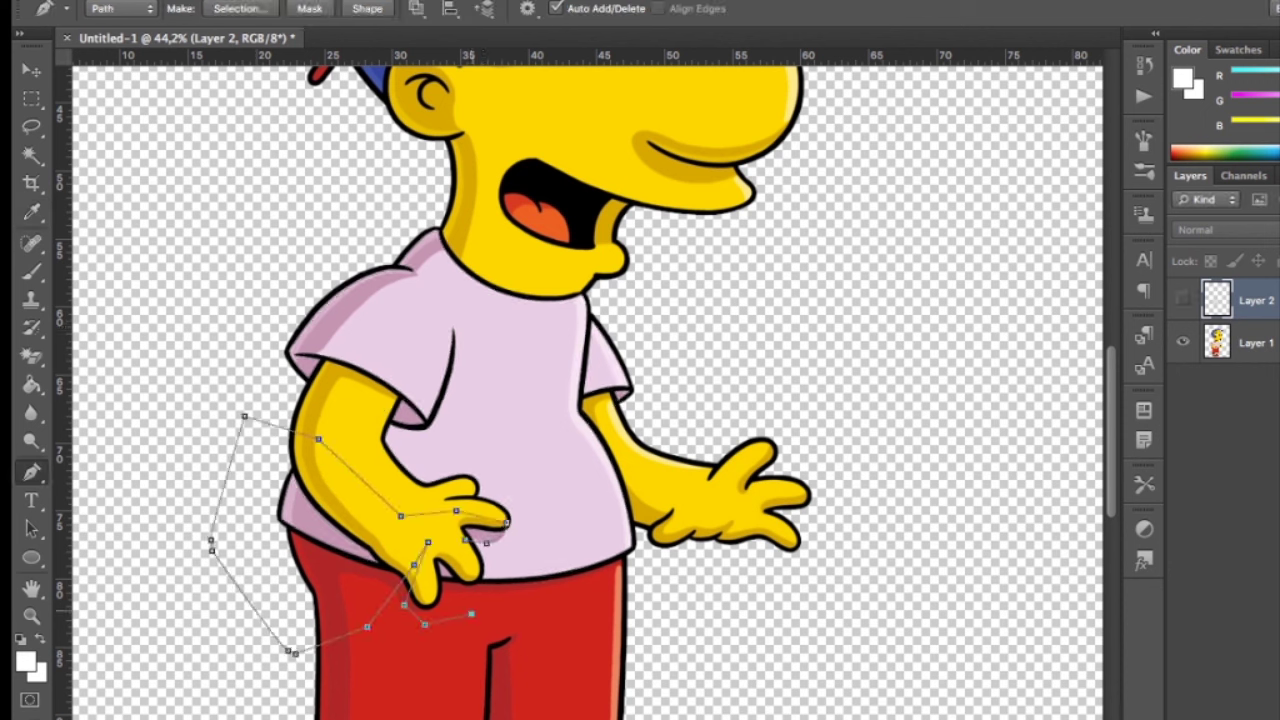
Create Layer 3 and trace the shoulder-to-neck shading path along the sleeve top
scroll(310, 334, "up", 3)
key("ctrl+shift+alt+n")
scroll(310, 334, "up", 1)
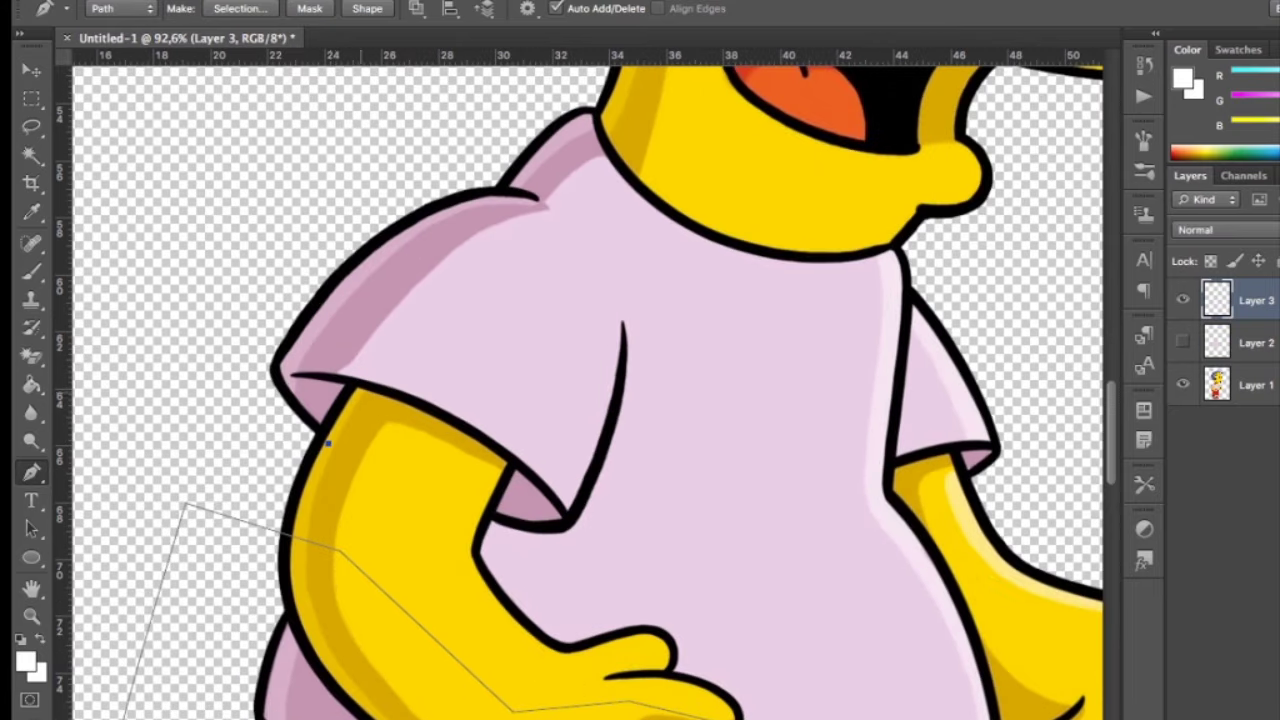
left_click(552, 197)
left_click(660, 165)
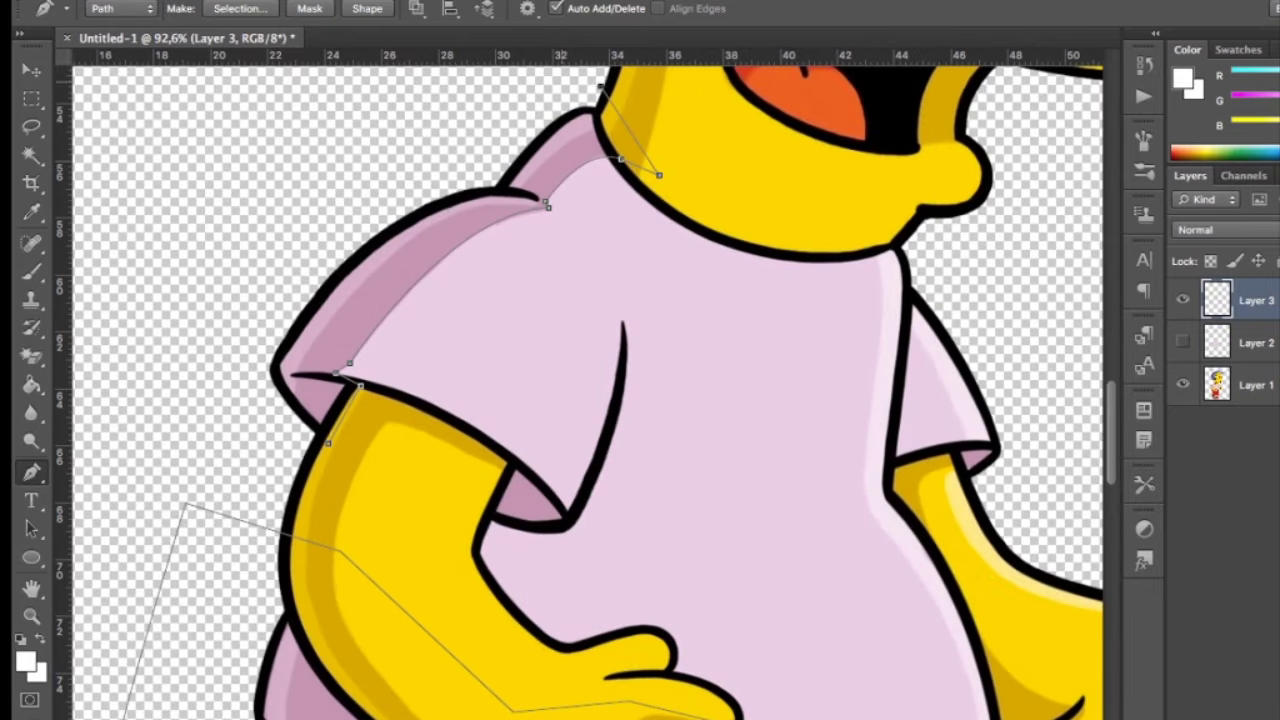
left_click(508, 76)
left_click(256, 138)
left_click(177, 246)
scroll(160, 388, "down", 3)
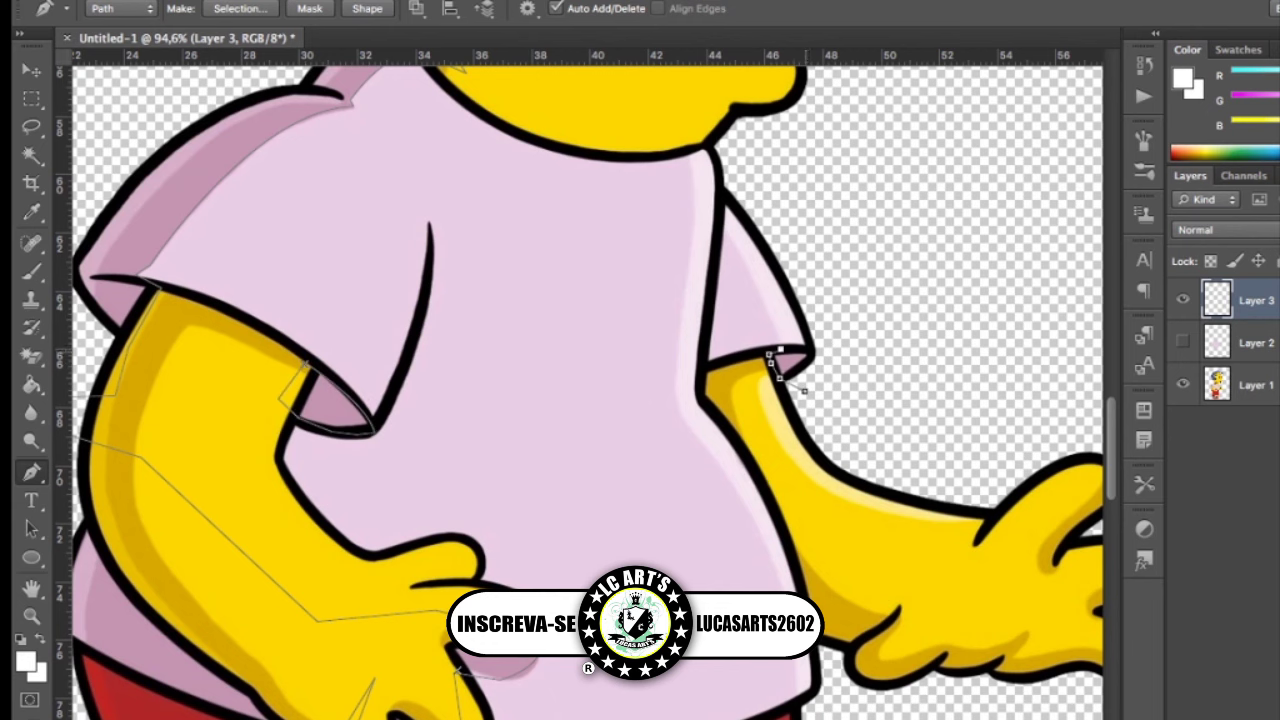
scroll(800, 386, "down", 5)
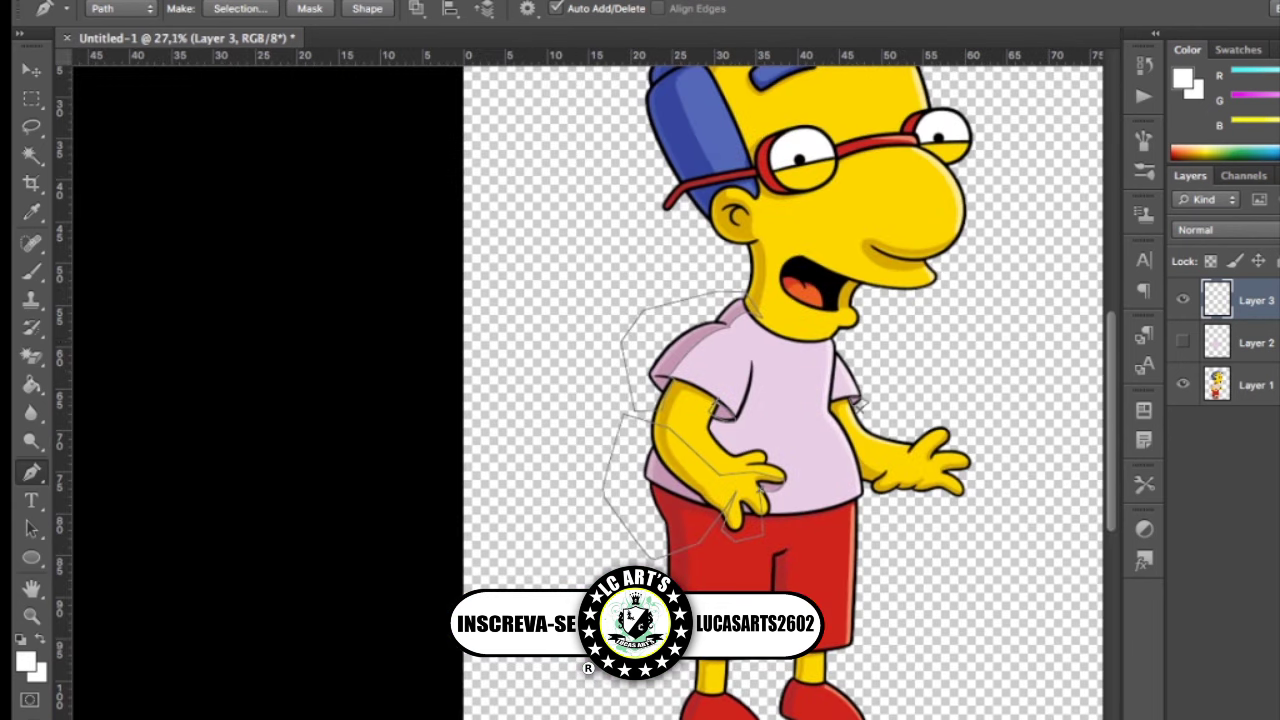
Clip Layer 3 to Layer 2 and begin a new path below the hand
key("ctrl+alt+g")
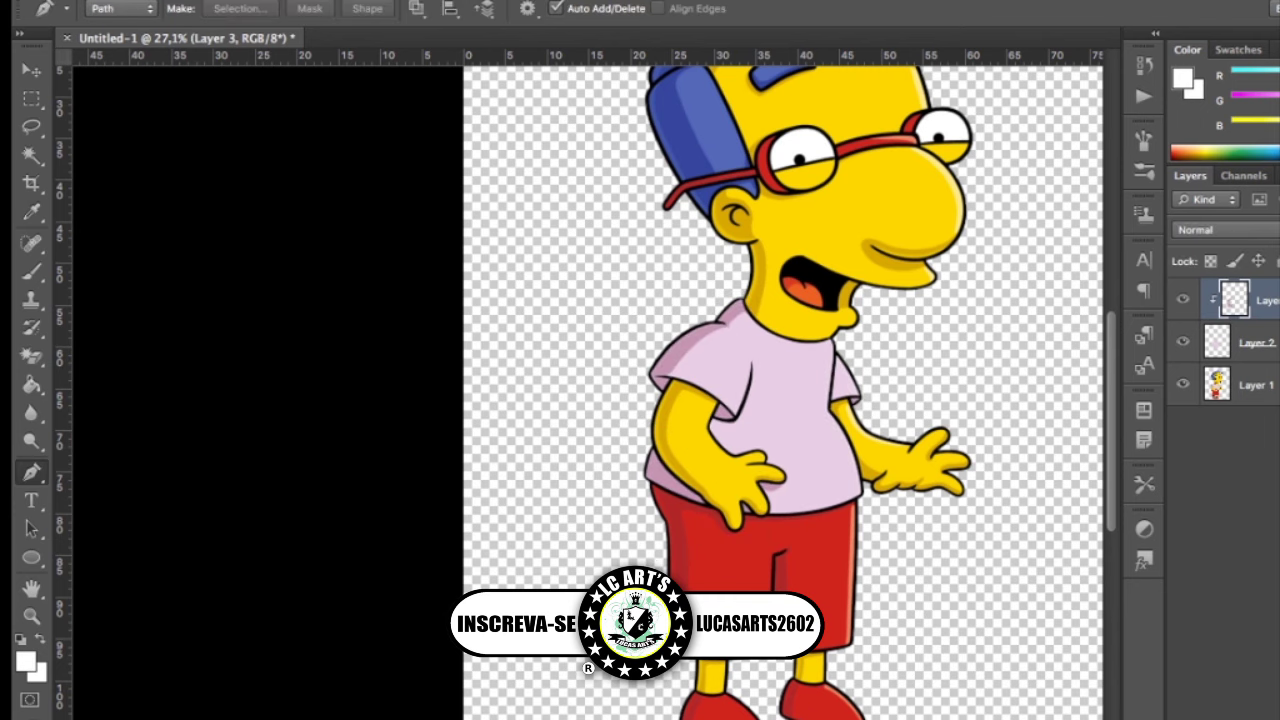
scroll(700, 380, "up", 10)
key("p")
scroll(590, 380, "down", 5)
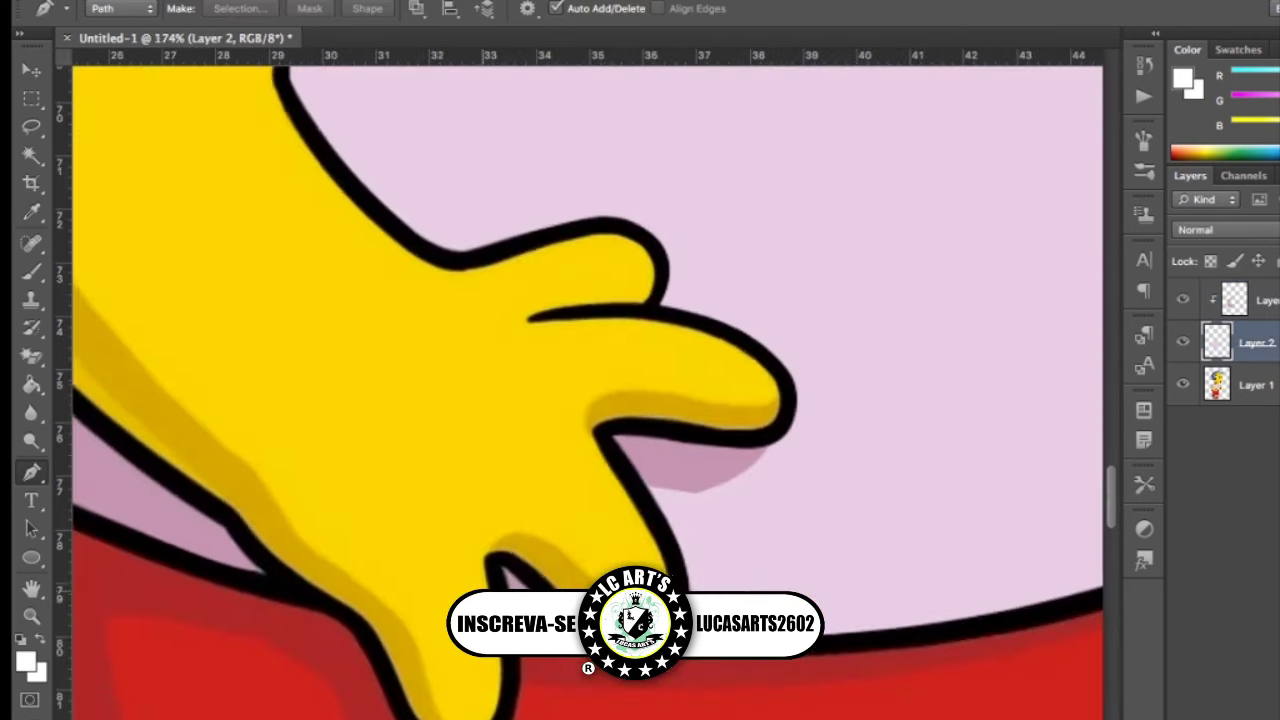
scroll(590, 380, "up", 3)
left_click_drag(500, 539, 527, 551)
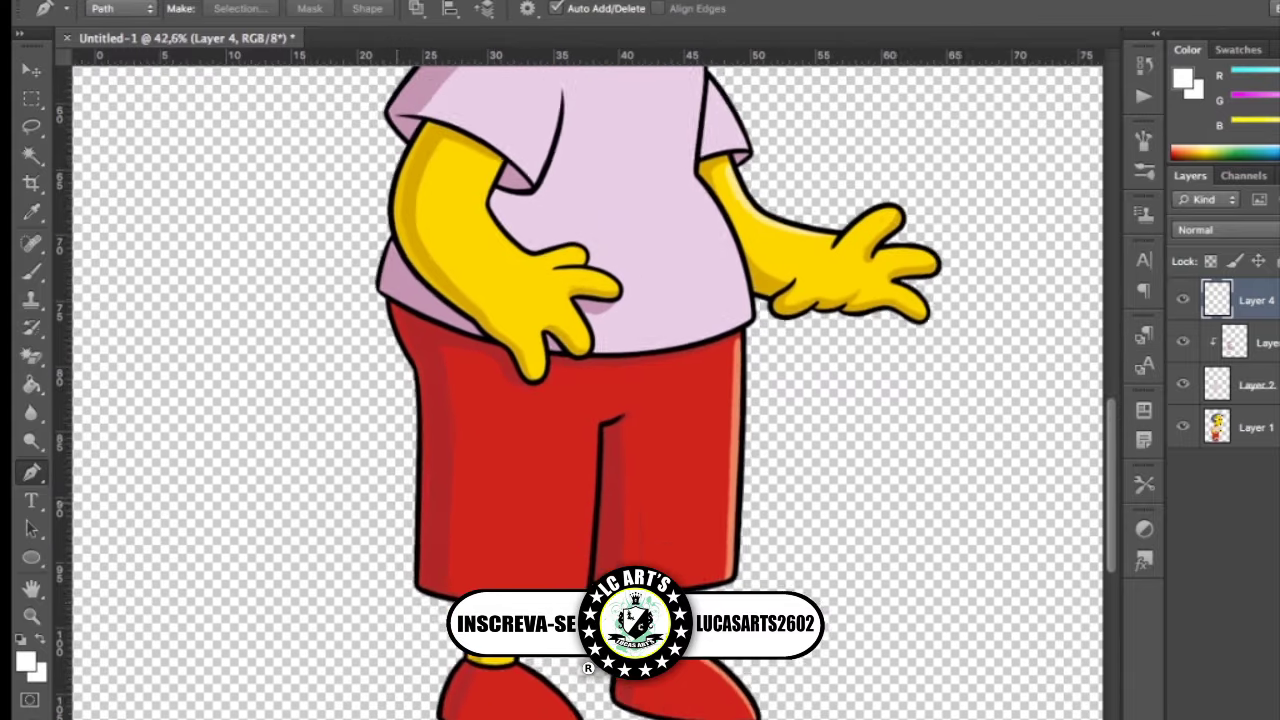
Trace the shorts' lower edge, waistline and left pant edge as a path
scroll(419, 588, "up", 1)
left_click(420, 587)
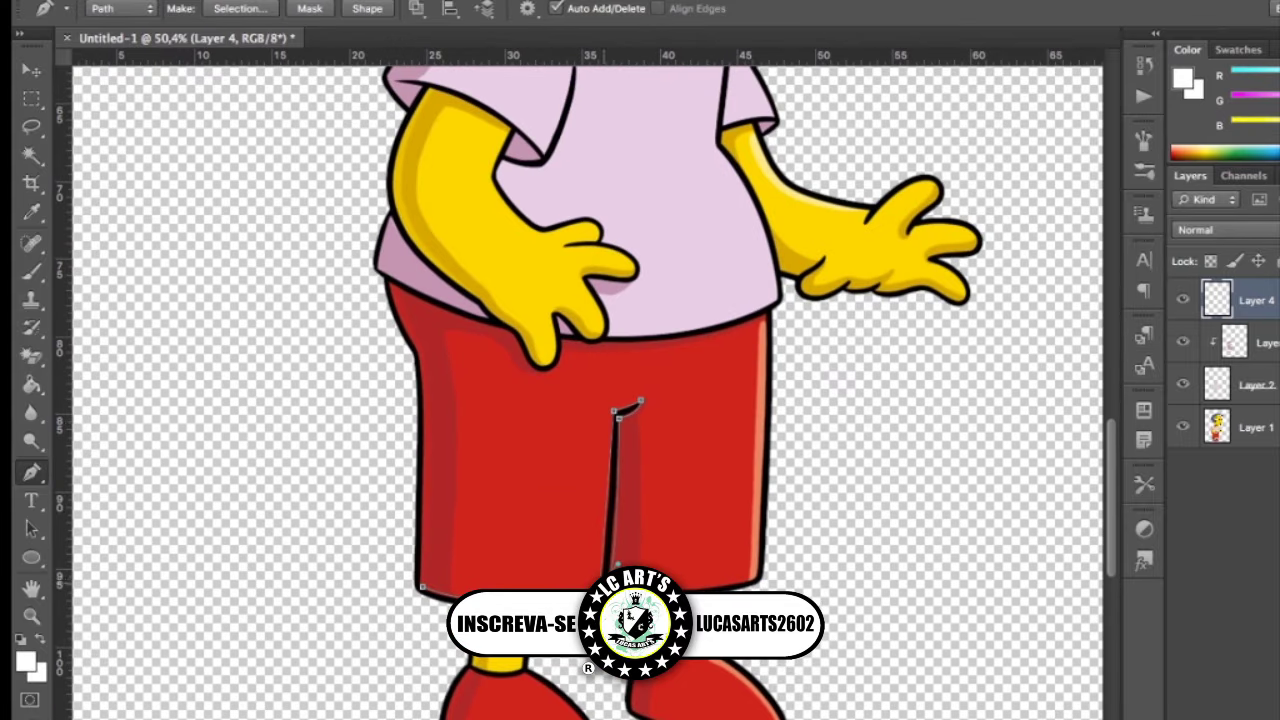
left_click_drag(757, 577, 830, 551)
left_click(766, 316)
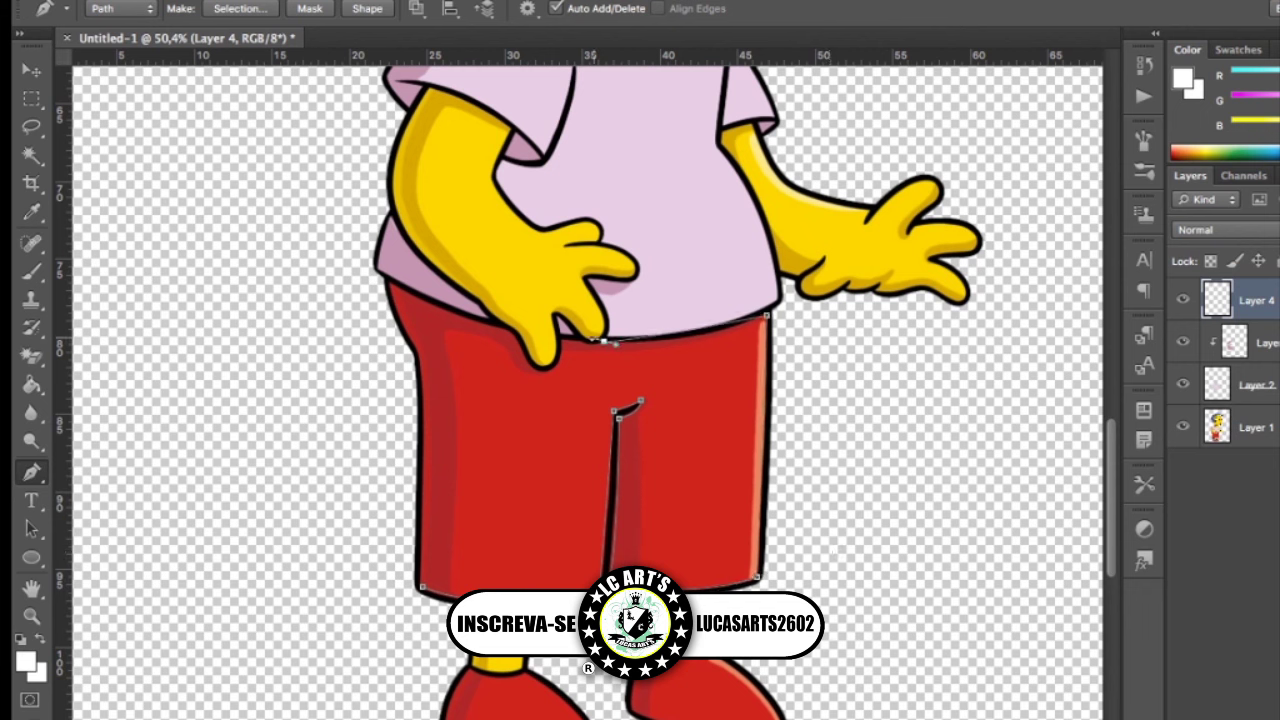
left_click_drag(592, 342, 580, 342)
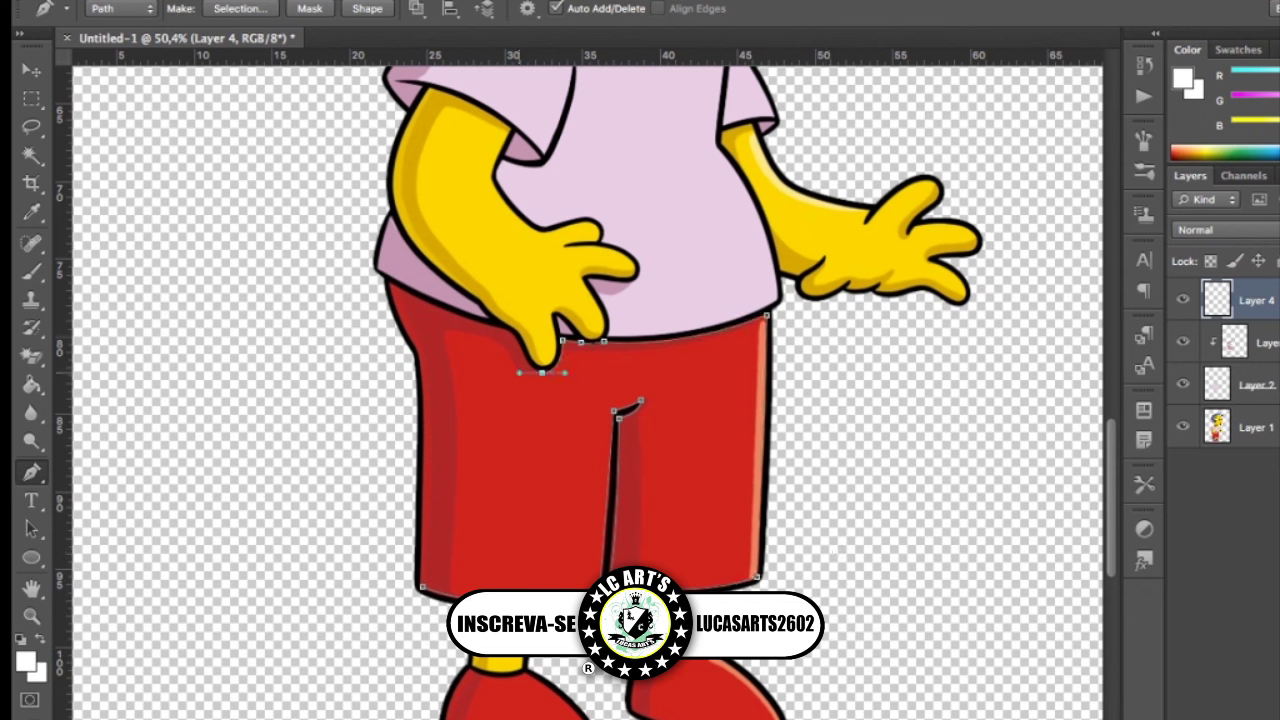
left_click_drag(506, 327, 497, 318)
left_click_drag(391, 283, 347, 250)
mouse_move(418, 349)
left_mouse_down()
mouse_move(442, 378)
mouse_move(414, 412)
left_mouse_up()
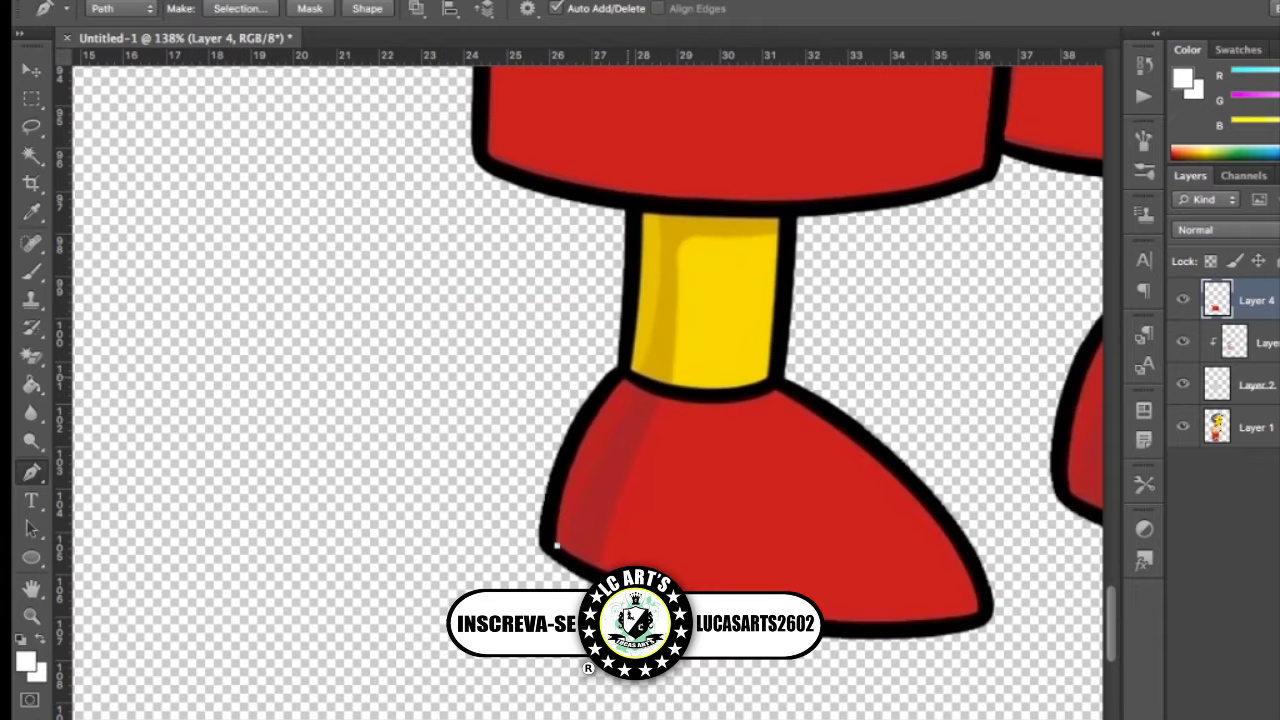
Trace the red shoe outline around its tip, deselect it and fit the figure on screen
left_click_drag(625, 378, 681, 312)
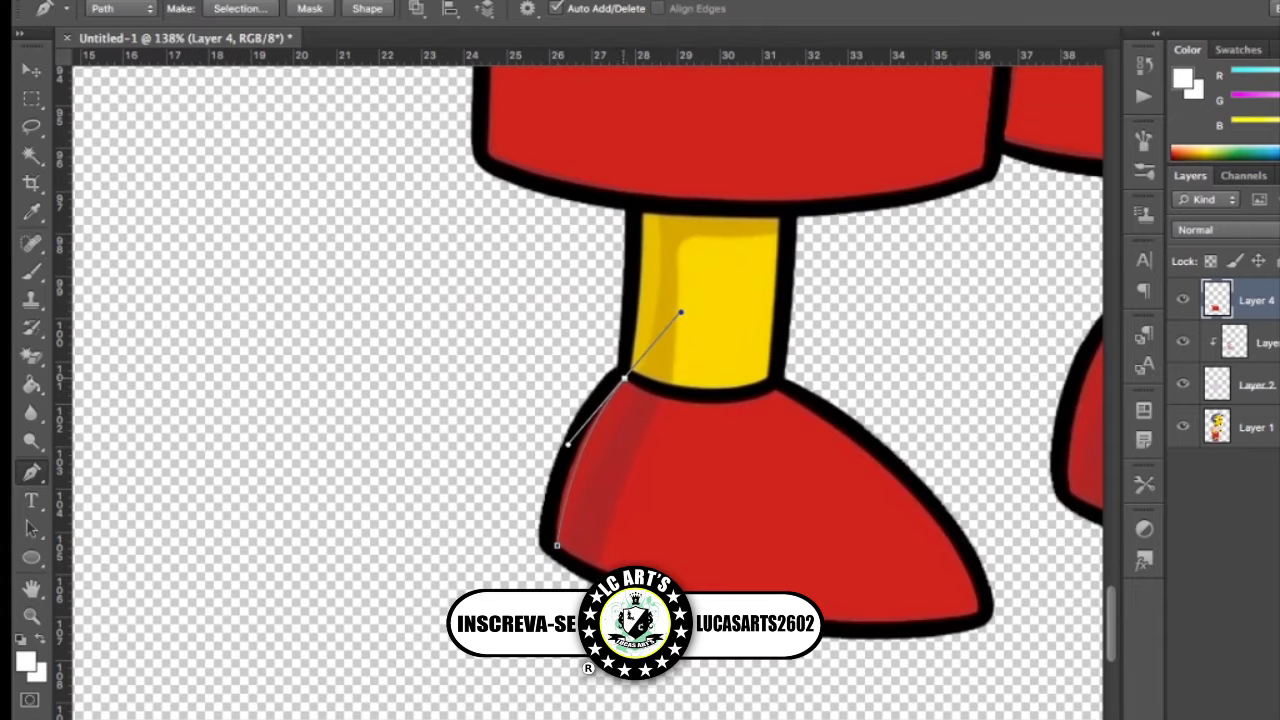
left_click_drag(776, 389, 786, 386)
left_click_drag(978, 610, 1000, 712)
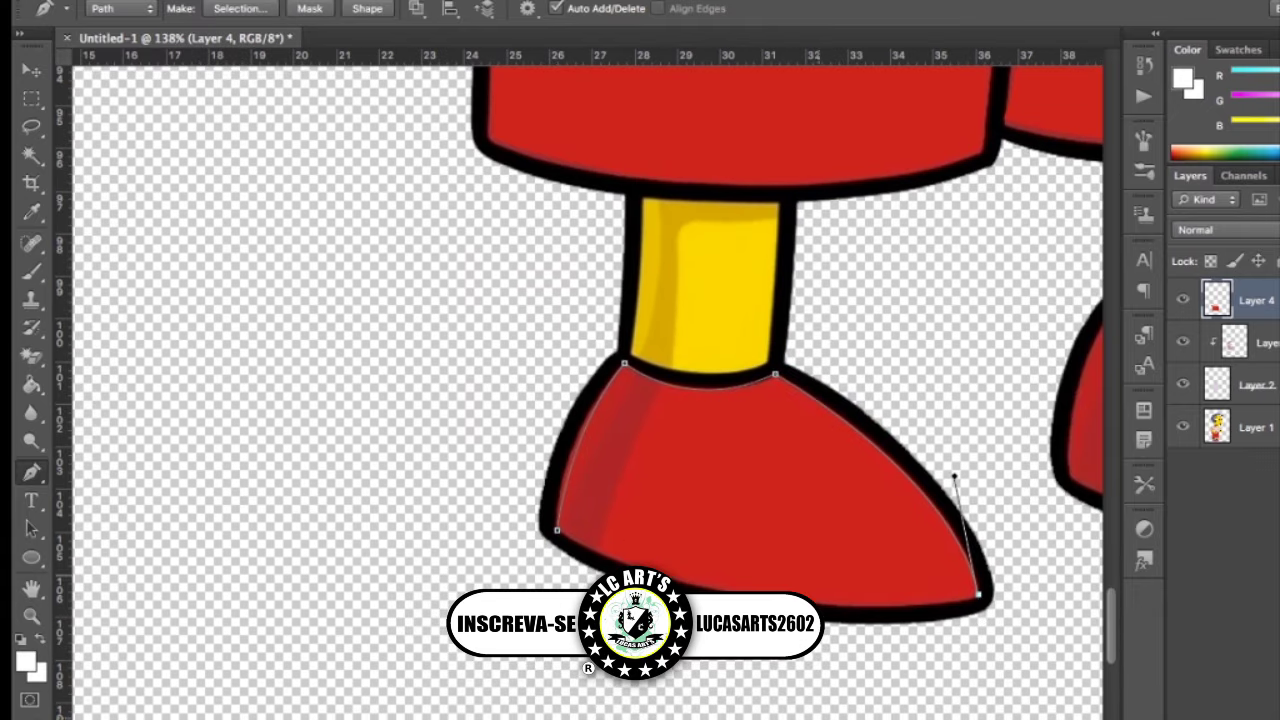
key("ctrl+0")
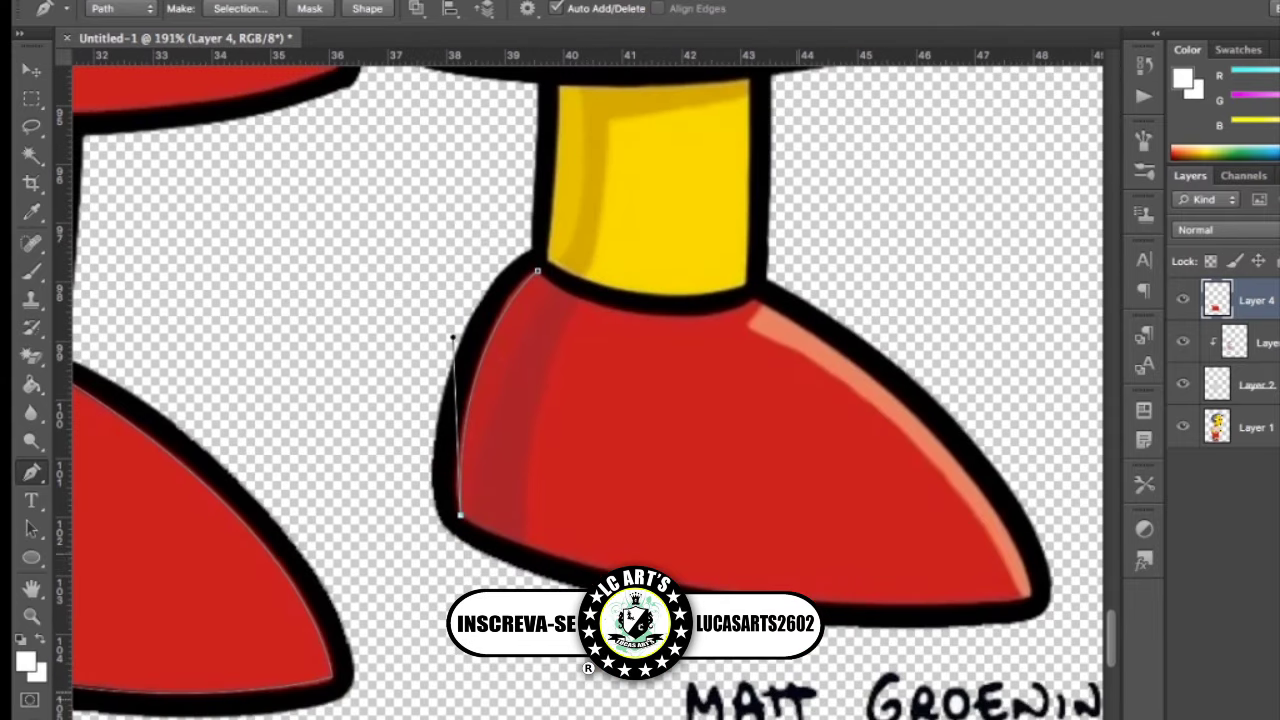
scroll(587, 392, "right", 5)
left_click_drag(494, 296, 767, 440)
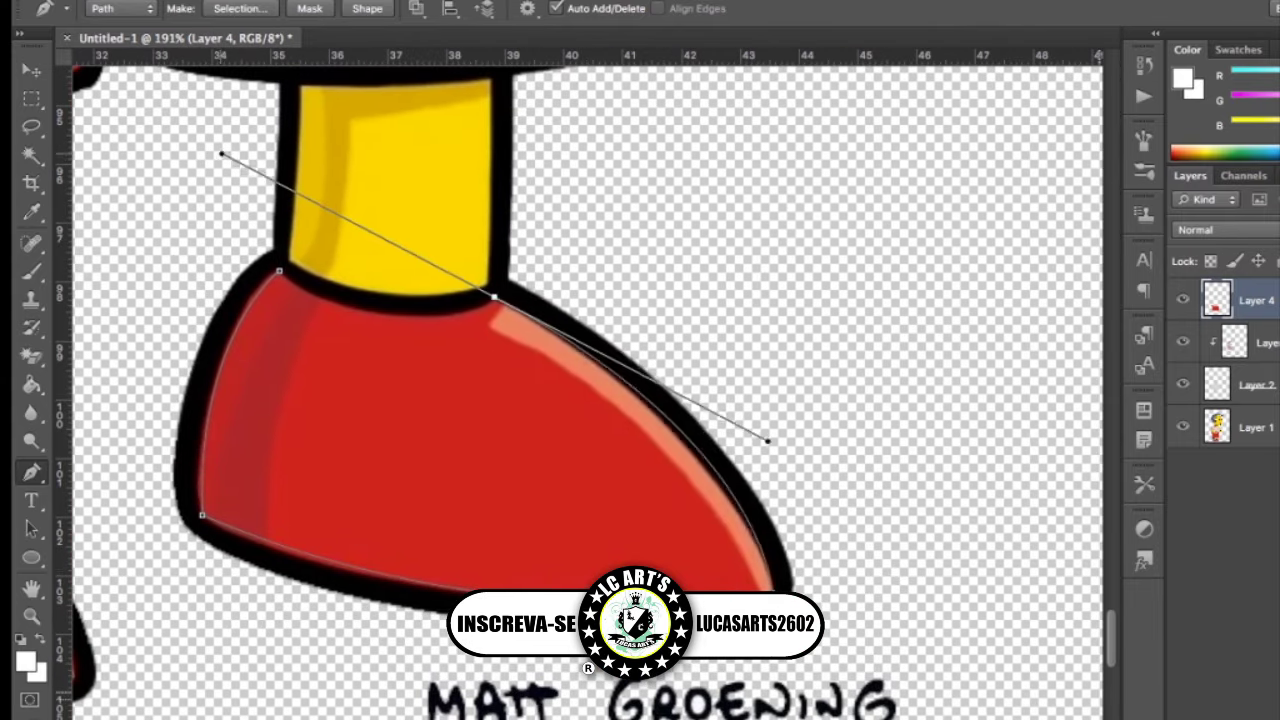
key("Escape")
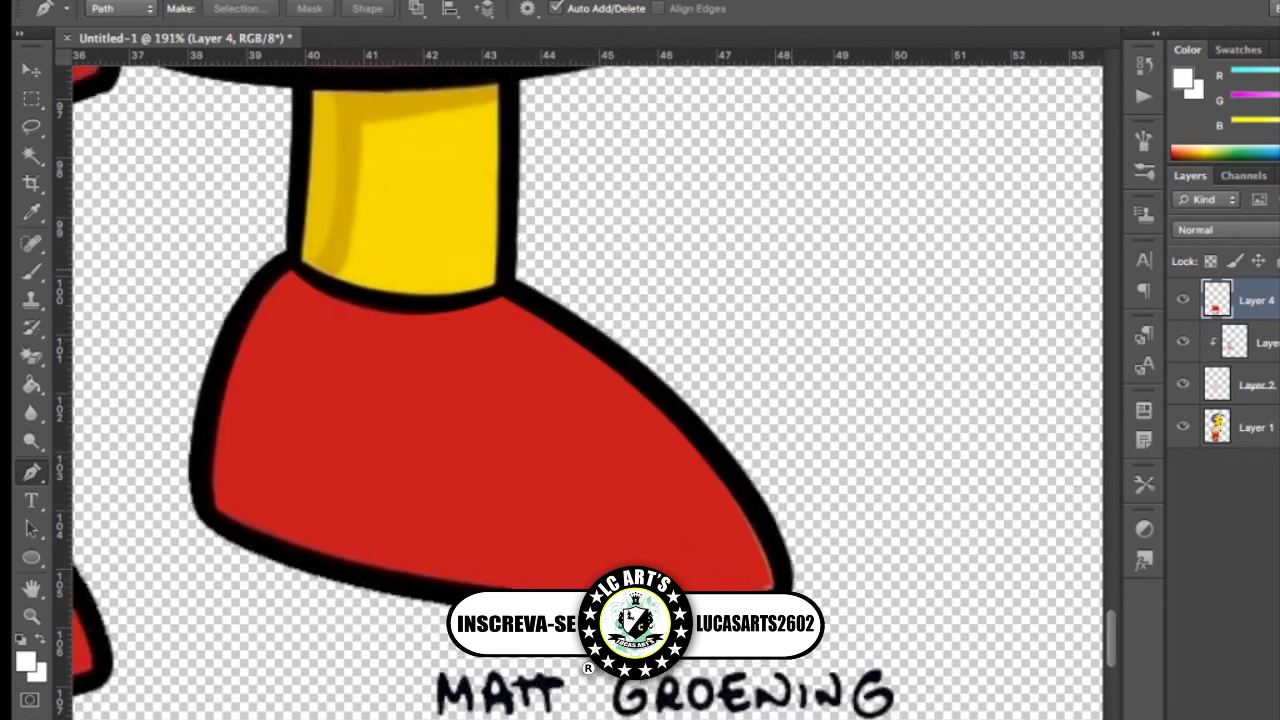
key("ctrl+0")
Hide Layer 4 and add a clipped salmon highlight along the shorts' right edge on Layer 5
left_click(1183, 299)
scroll(717, 600, "up", 2)
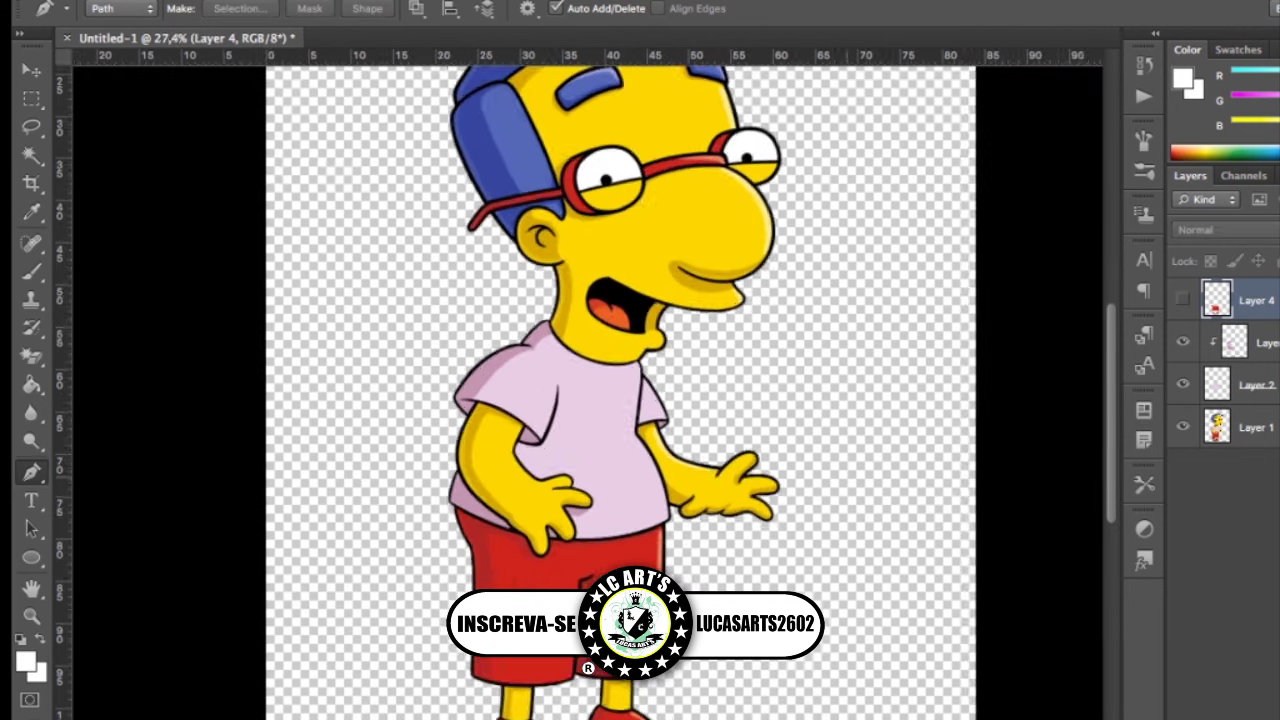
scroll(717, 600, "up", 3)
scroll(717, 600, "up", 2)
key("ctrl+shift+alt+n")
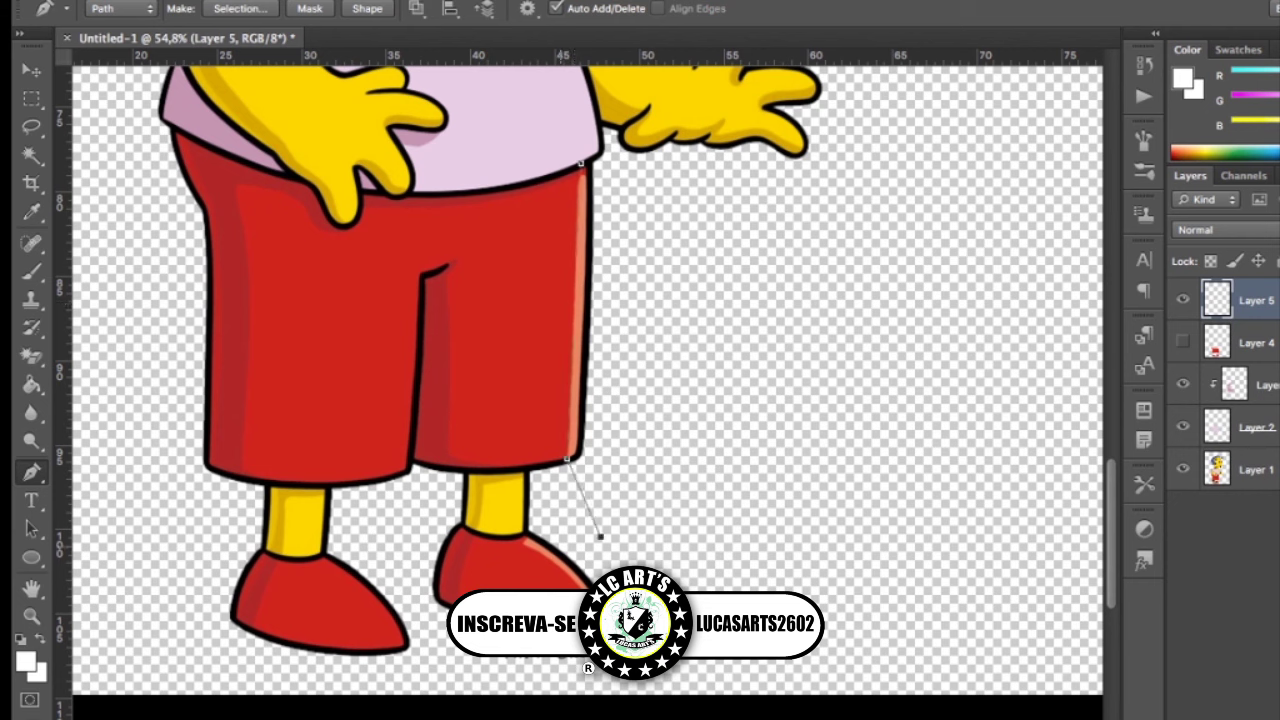
left_click_drag(675, 578, 675, 640)
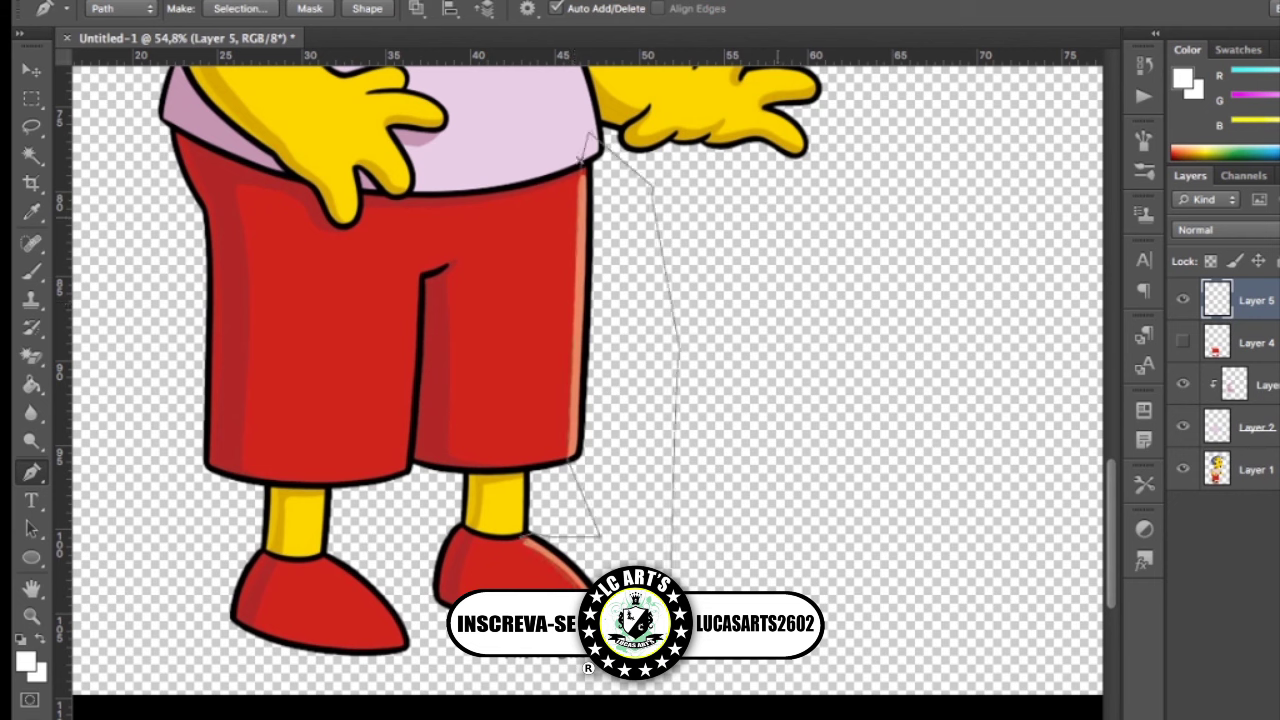
key("i")
key("p")
key("alt+BackSpace")
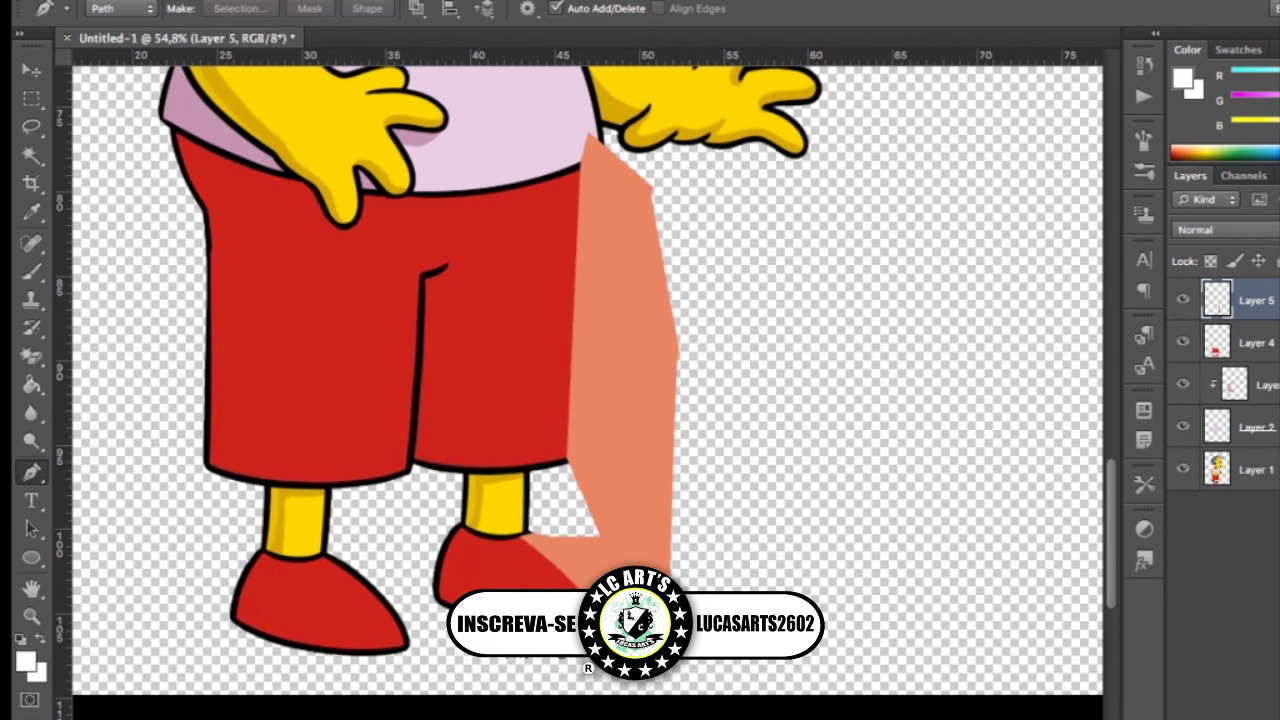
key("ctrl+alt+g")
On new Layer 6, trace shading along the shorts waistband and down the left edge
key("ctrl+shift+alt+n")
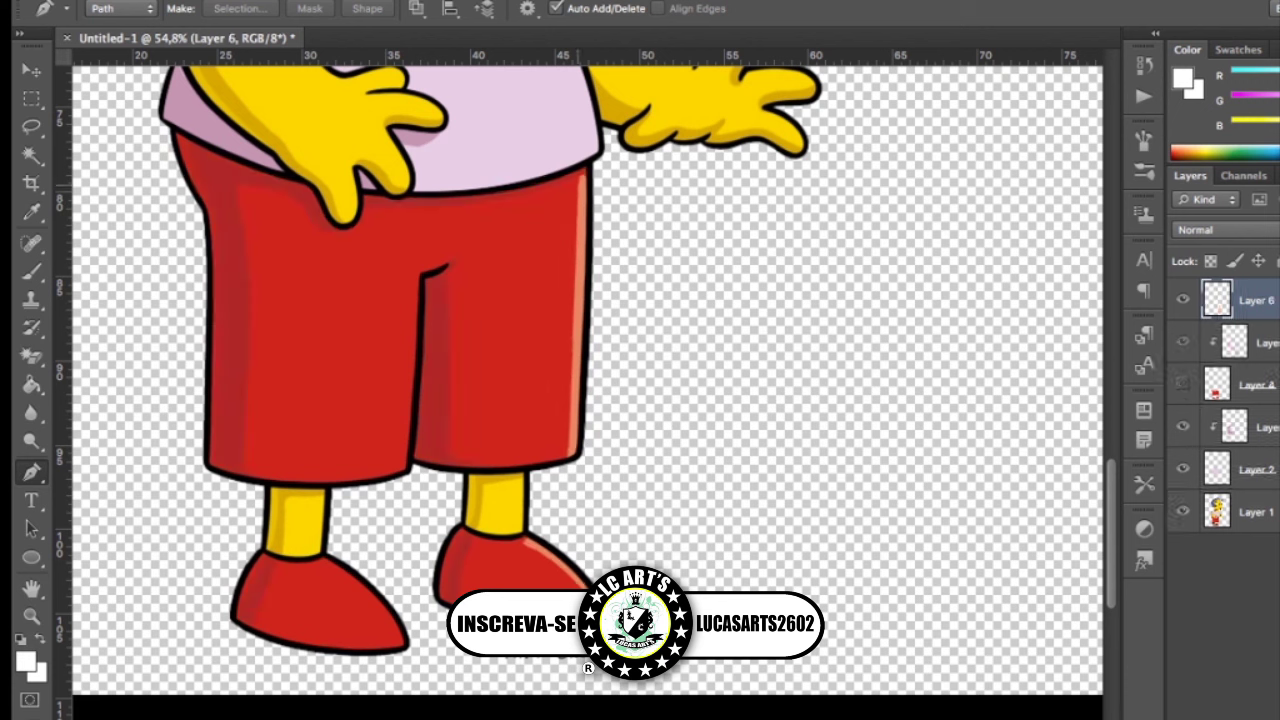
left_click(360, 205)
left_click(560, 175)
left_click(426, 212)
left_click(483, 204)
left_click(523, 198)
left_click(342, 226)
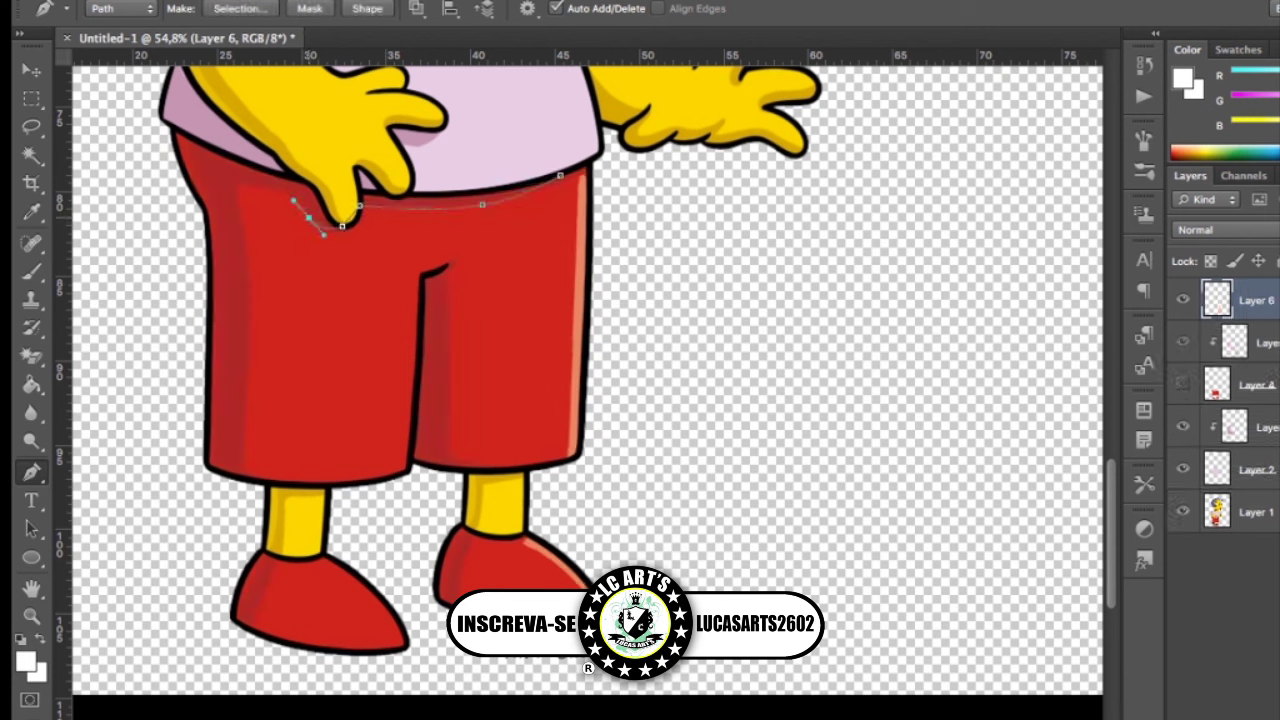
left_click_drag(271, 190, 241, 192)
left_click_drag(239, 470, 230, 549)
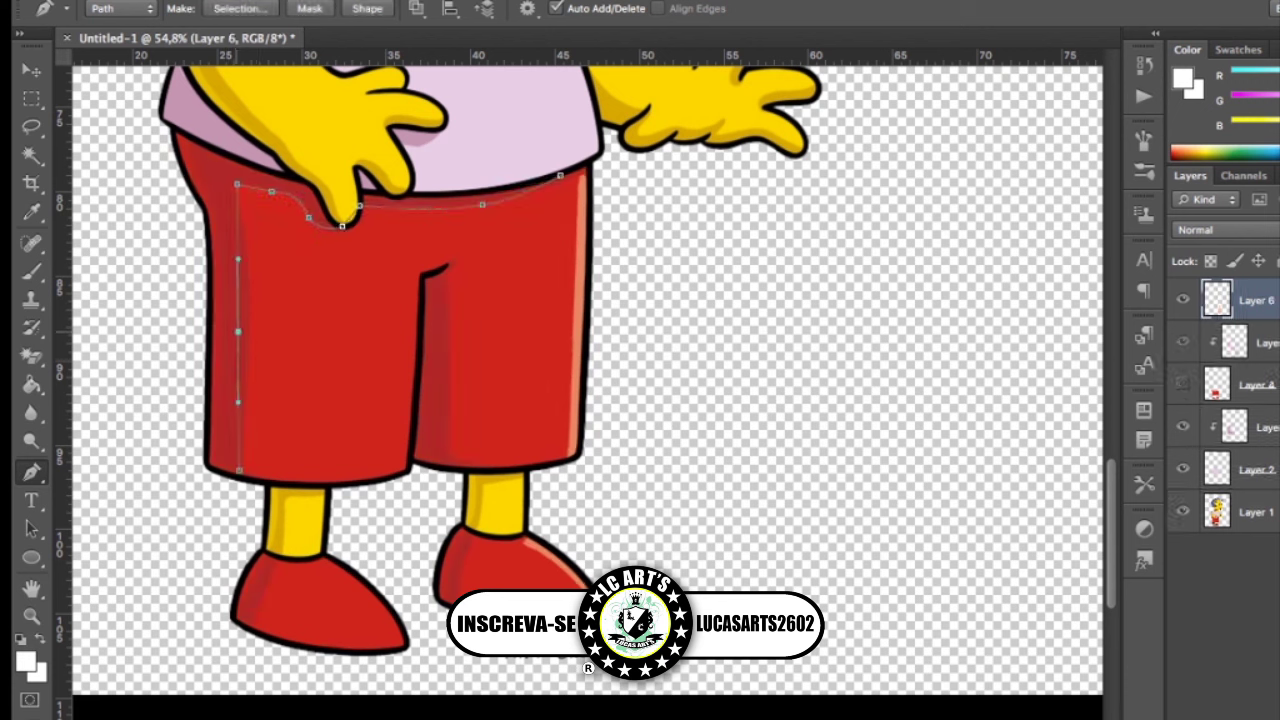
left_click_drag(239, 470, 199, 533)
left_click_drag(281, 556, 244, 665)
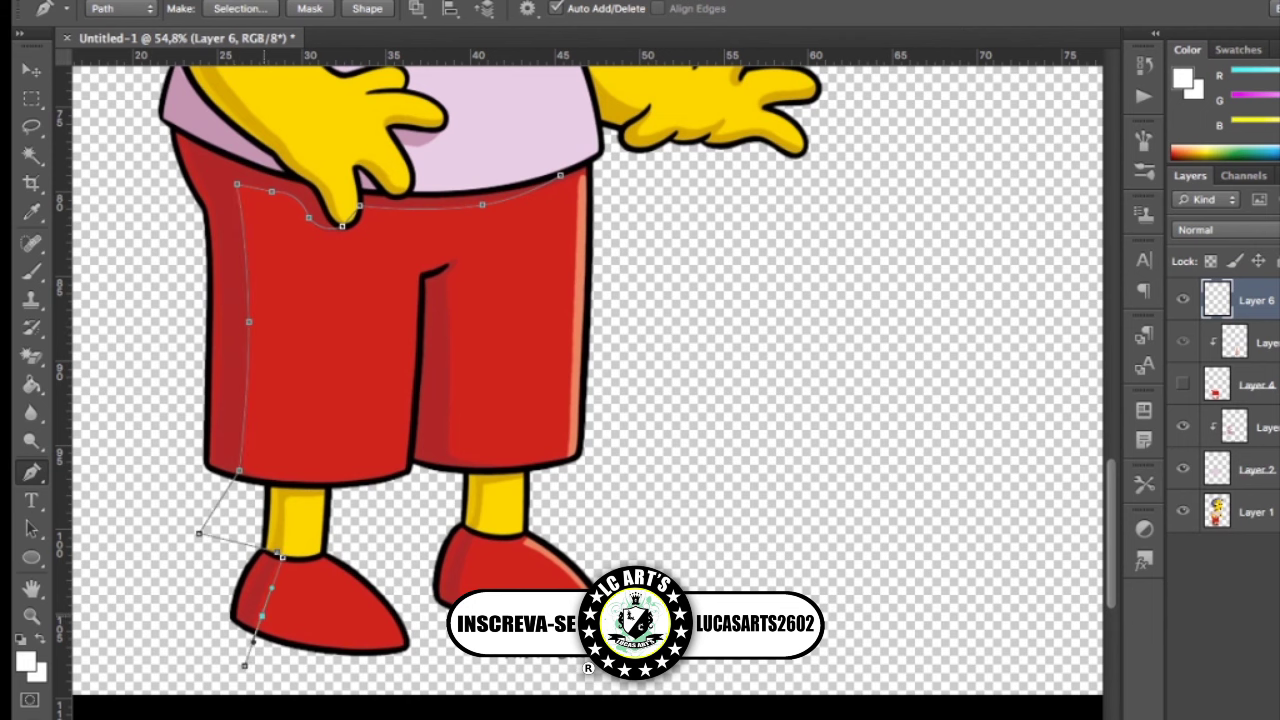
Close the left-side shading path, add one by the right leg, and fill them dark red
left_click(115, 160)
left_click(160, 105)
left_click(520, 108)
left_click(560, 175)
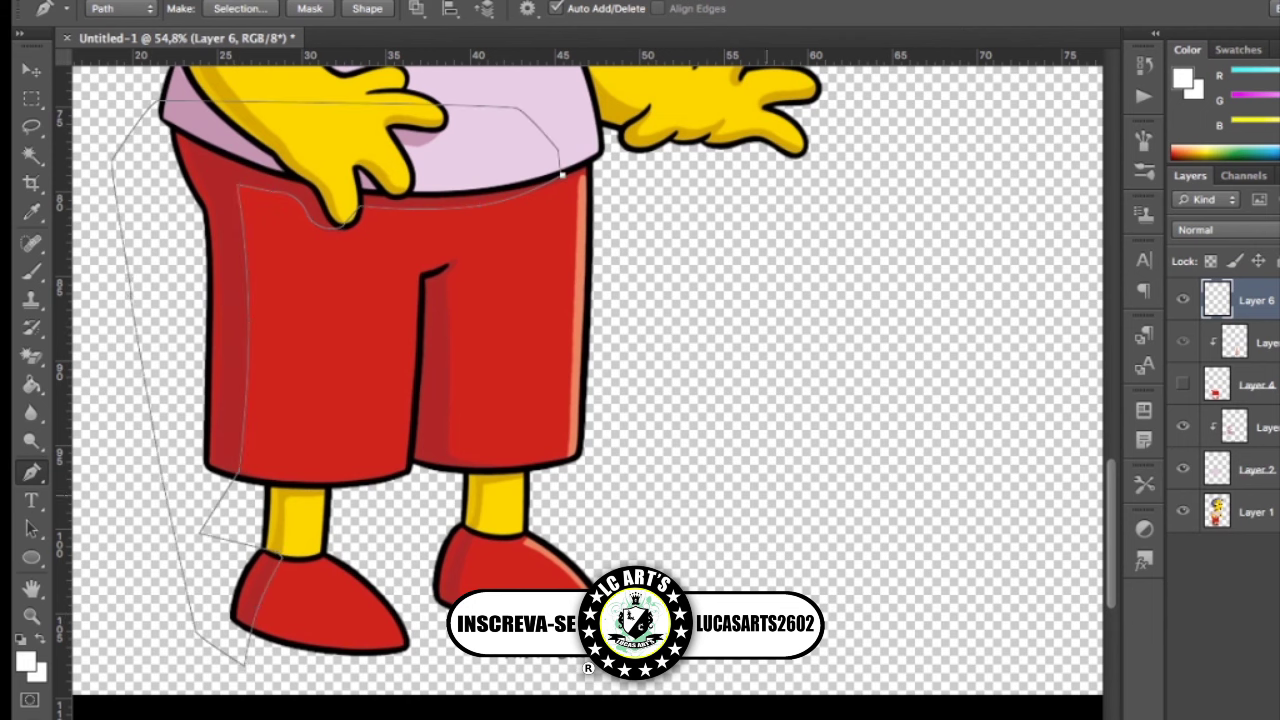
left_click(486, 522)
left_click_drag(488, 716, 470, 705)
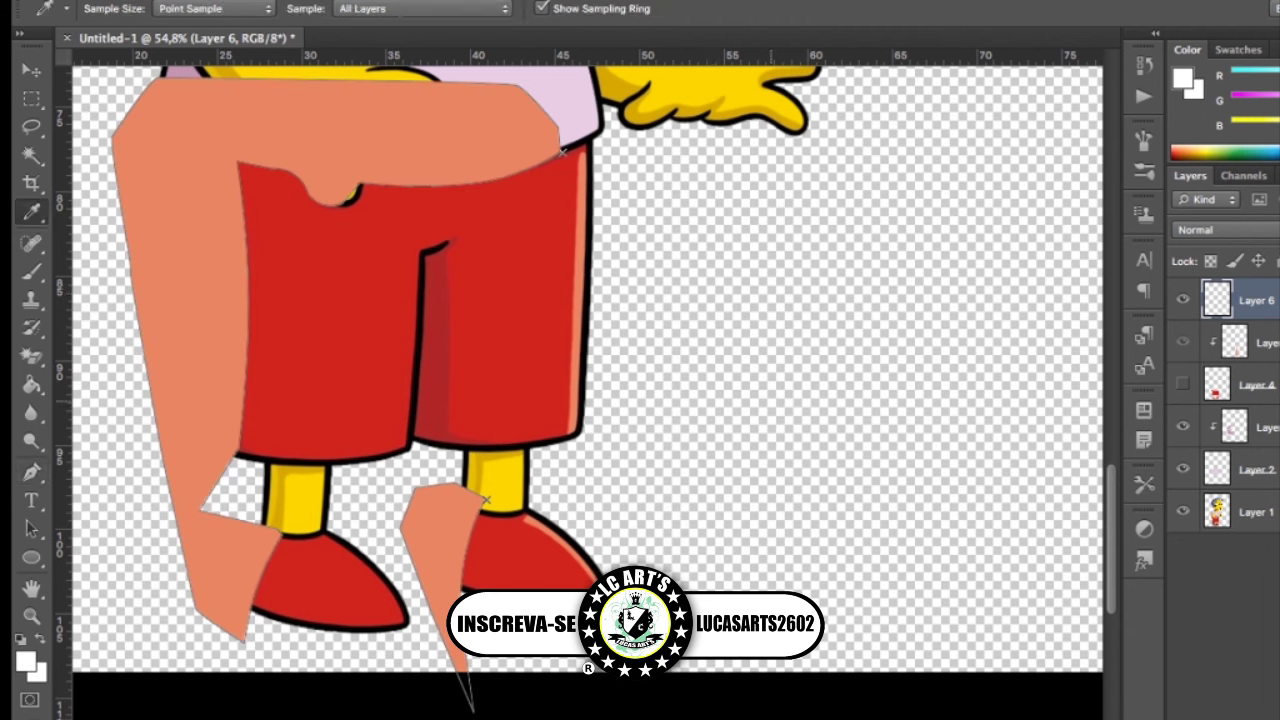
key("i")
key("alt+BackSpace")
key("p")
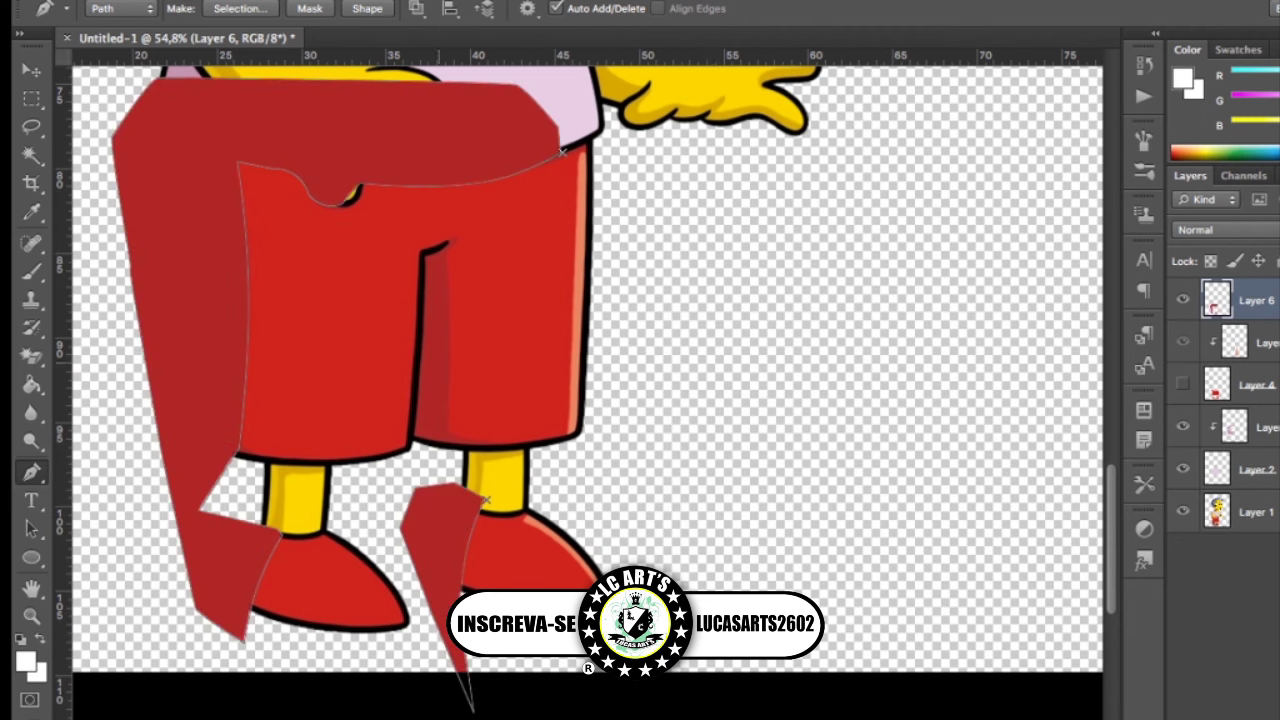
Fill an inner right-leg shading path dark red and clip Layer 6 to the shorts
left_click(444, 256)
left_click(452, 432)
left_click(500, 447)
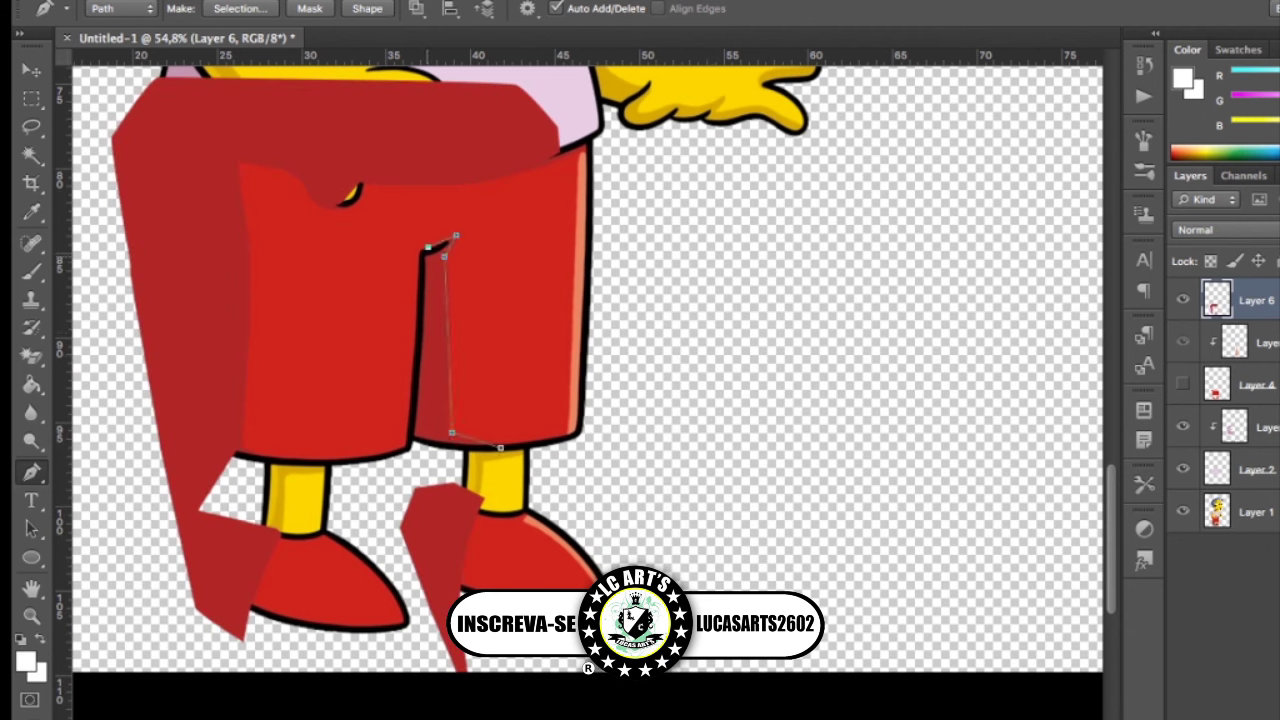
left_click(470, 466)
key("i")
key("alt+BackSpace")
key("p")
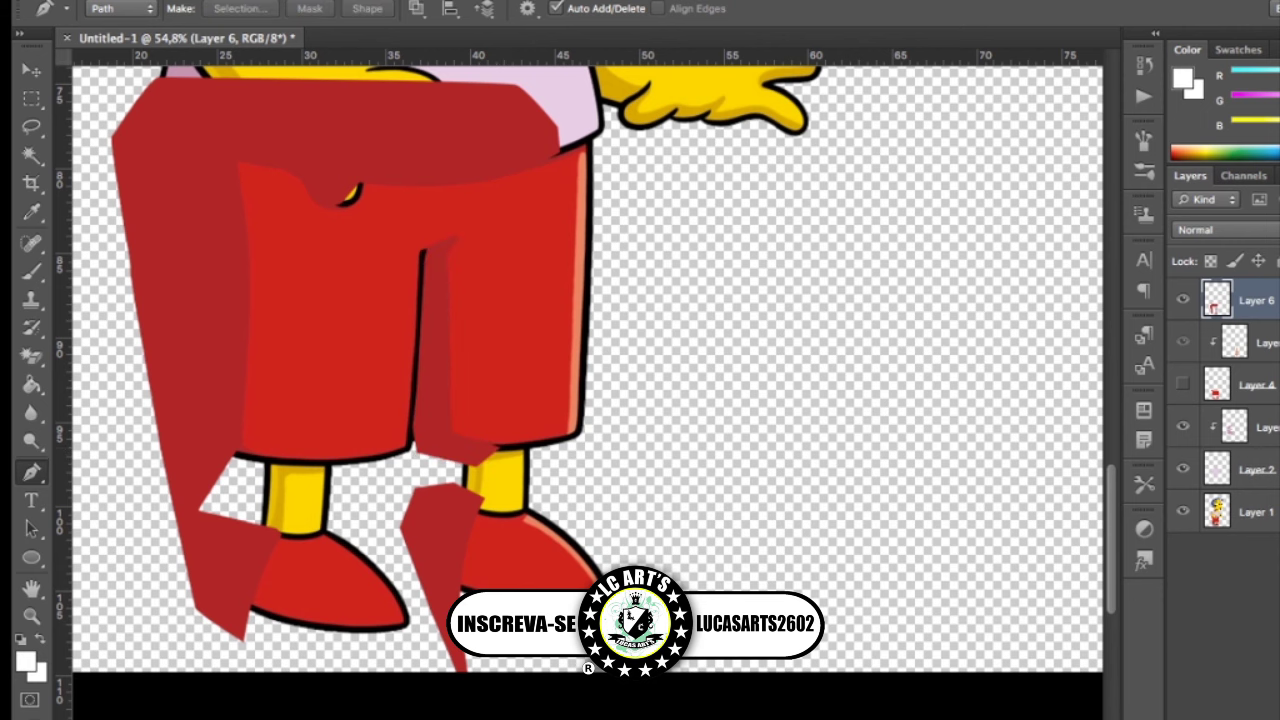
key("ctrl+alt+g")
key("ctrl+0")
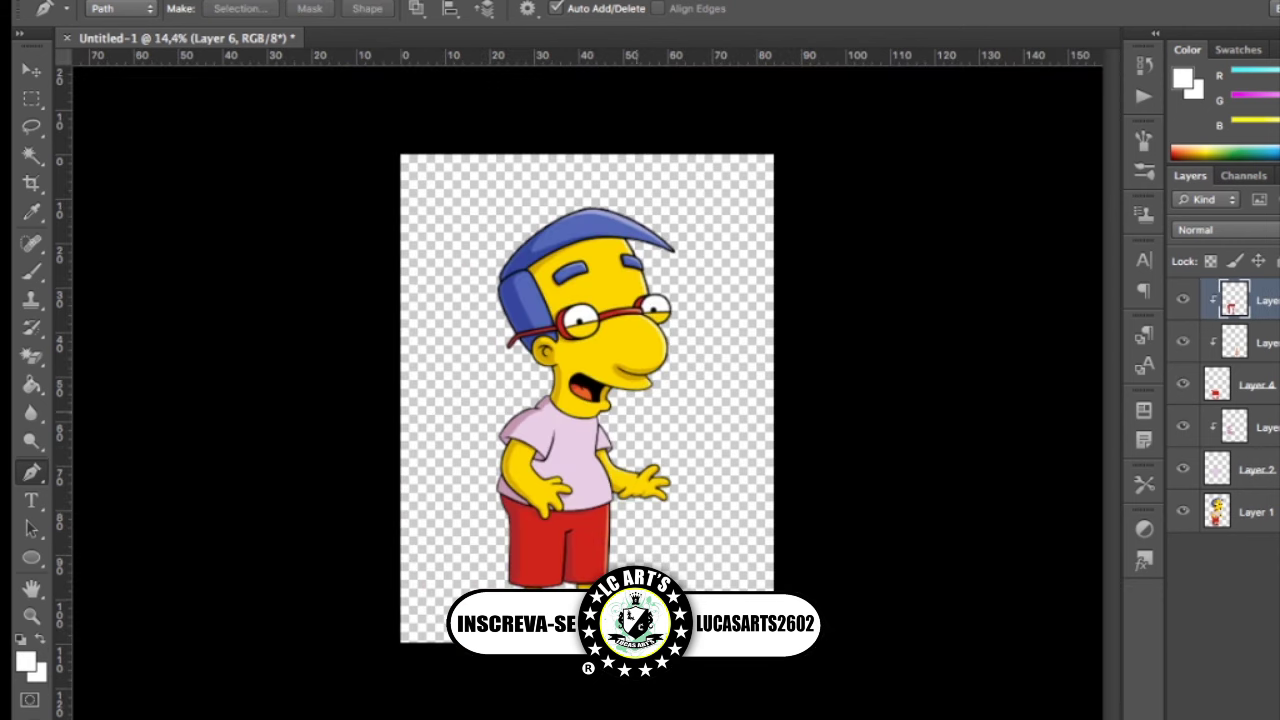
Group the shirt and shorts Layers 2–6 and add a new layer for the glasses
scroll(583, 344, "up", 5)
left_click(1256, 469, "shift")
key("ctrl+g")
key("ctrl+shift+alt+n")
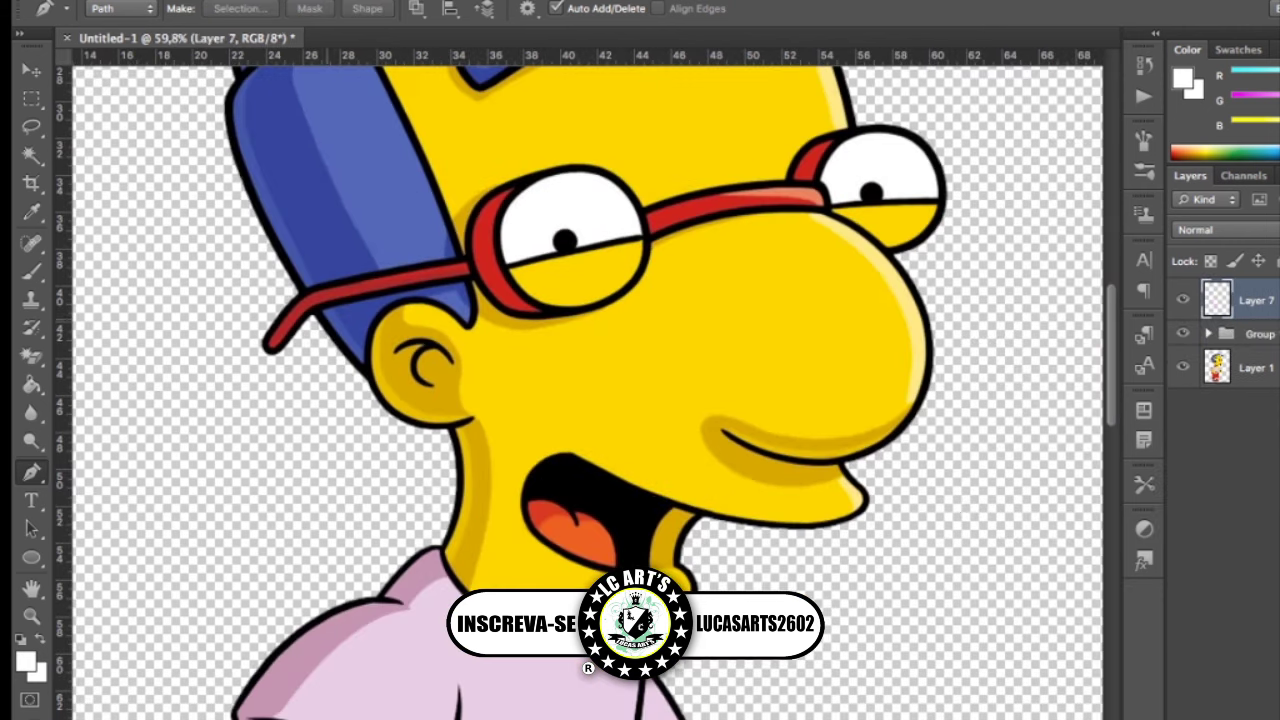
Pen-trace anchors and curves along the glasses arm and top of the frame
scroll(270, 344, "up", 2)
left_click(272, 343)
left_click(313, 289)
left_click(366, 262)
left_click(572, 225)
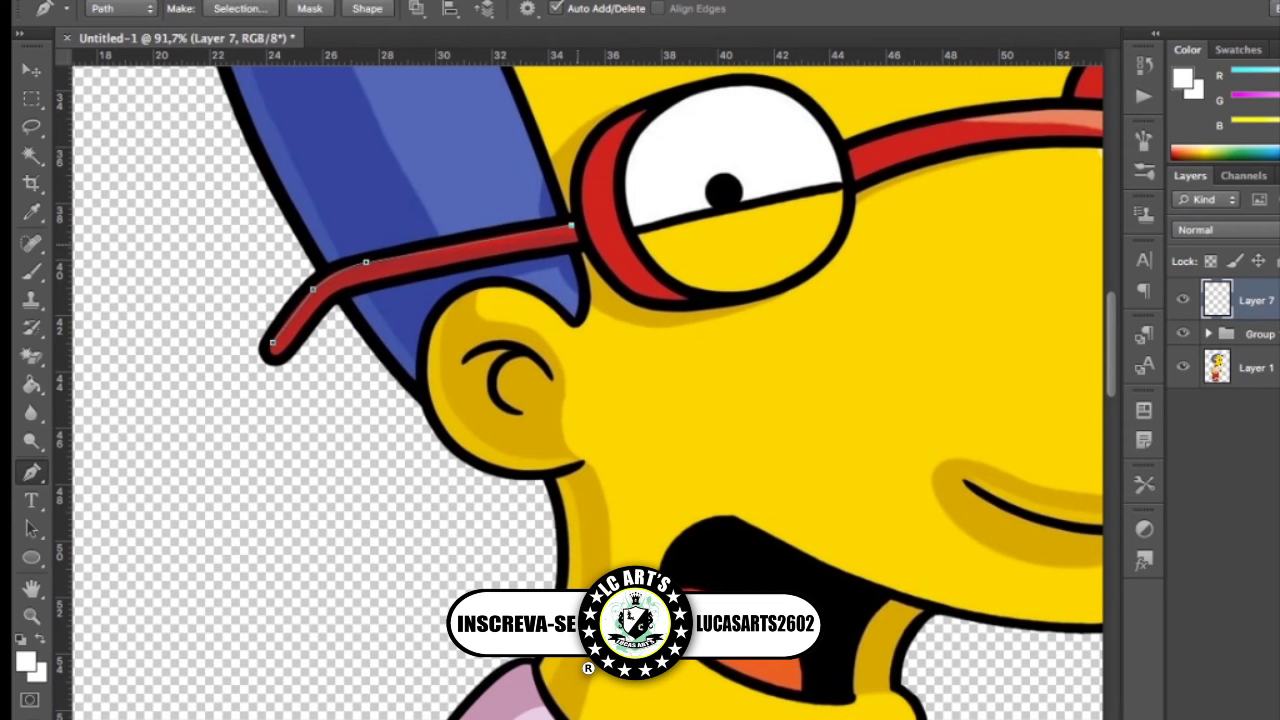
mouse_move(575, 228)
left_mouse_down()
mouse_move(366, 263)
mouse_move(315, 290)
mouse_move(300, 340)
mouse_move(270, 355)
left_mouse_up()
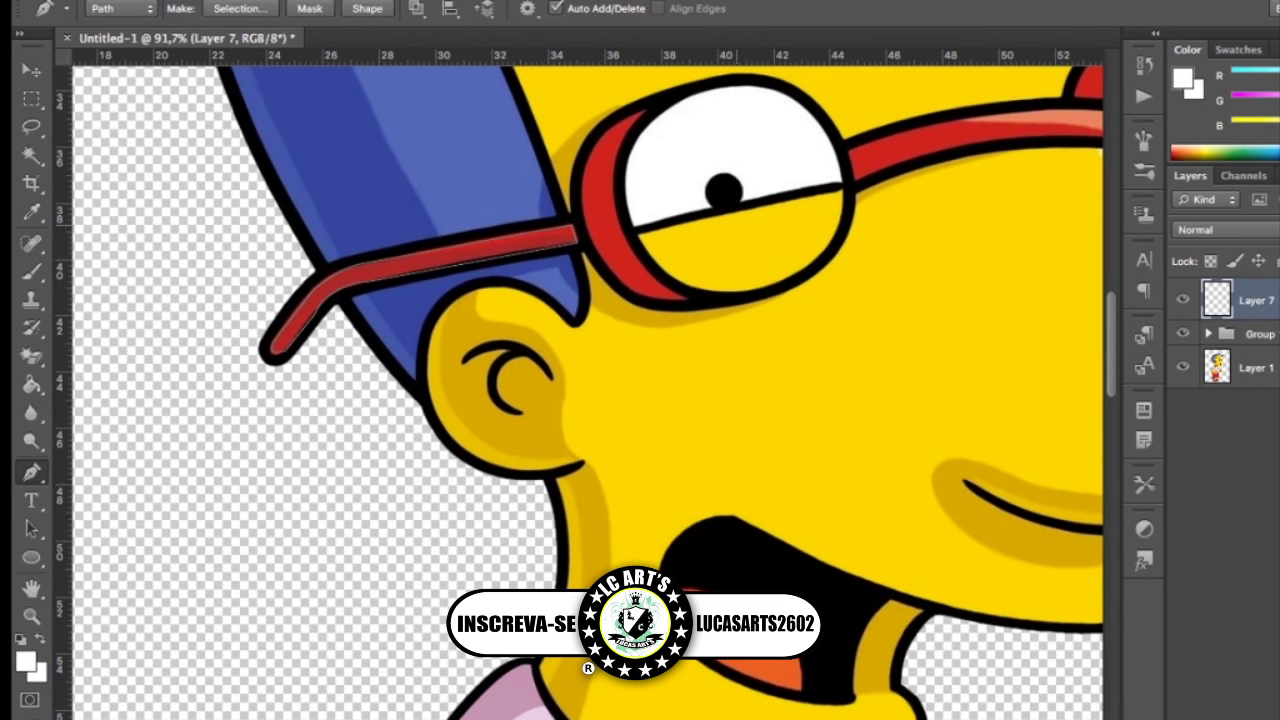
scroll(579, 384, "up", 2)
left_click_drag(566, 220, 423, 309)
left_click(566, 220, "alt")
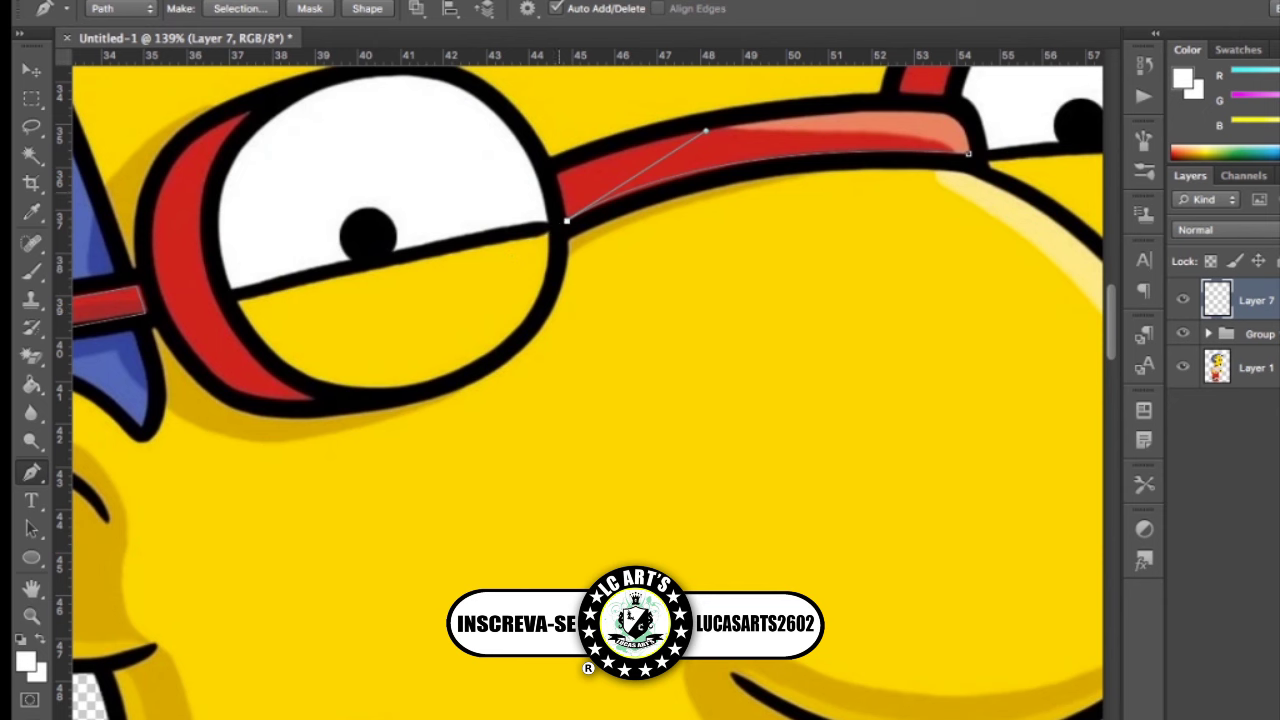
left_click(561, 176)
left_click_drag(944, 112, 1100, 123)
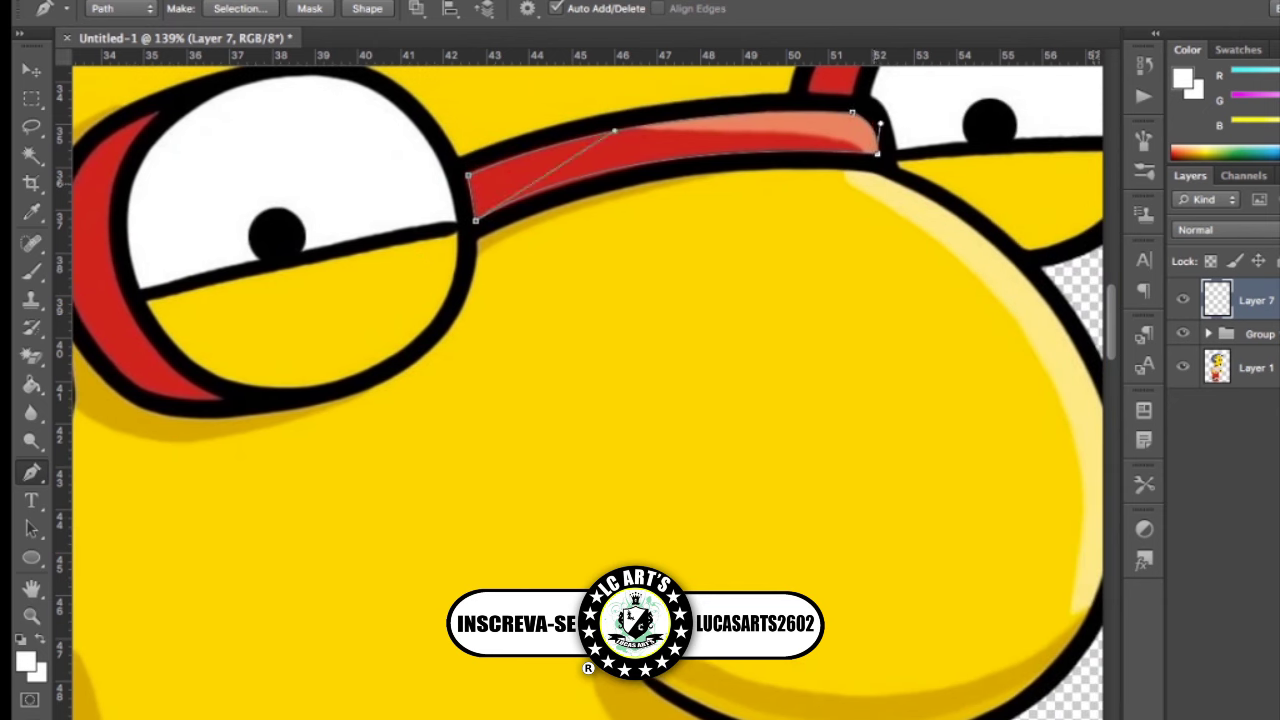
Outline the red rim around the right lens with curved pen anchors
scroll(640, 330, "down", 5)
scroll(640, 300, "up", 5)
left_click(846, 123)
left_click_drag(772, 196, 768, 248)
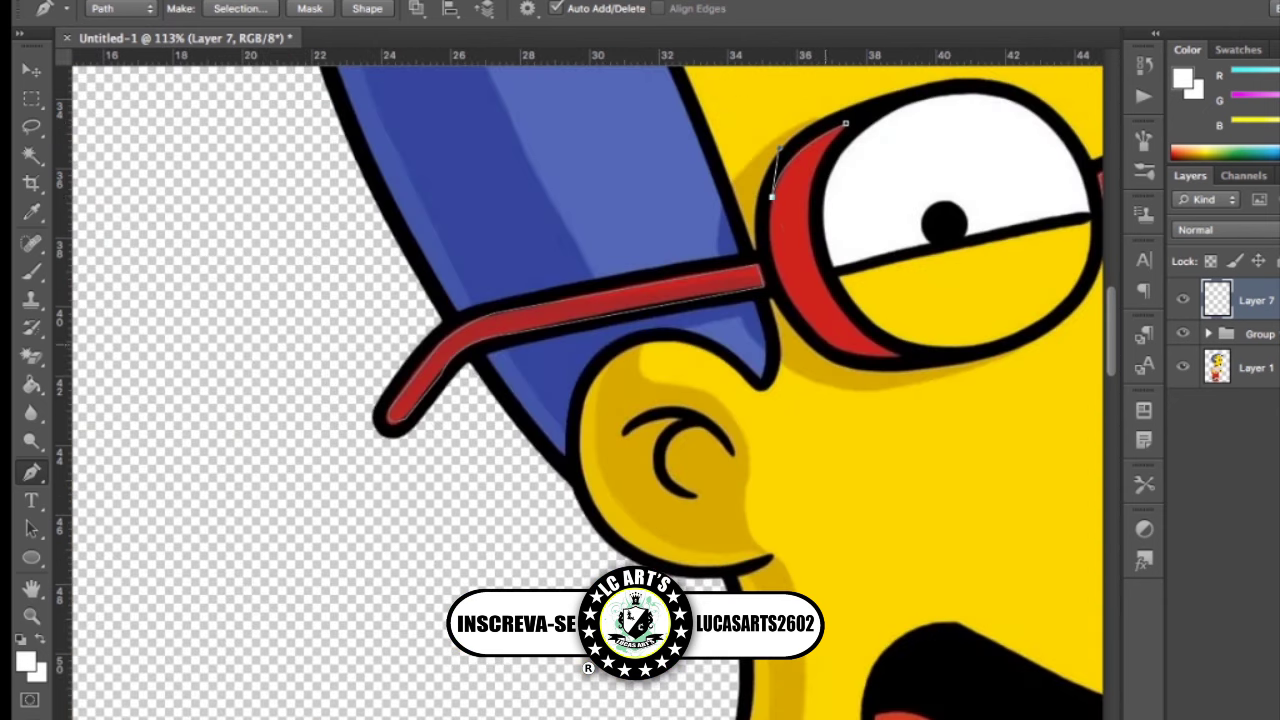
left_click(826, 343)
left_click_drag(902, 352, 918, 348)
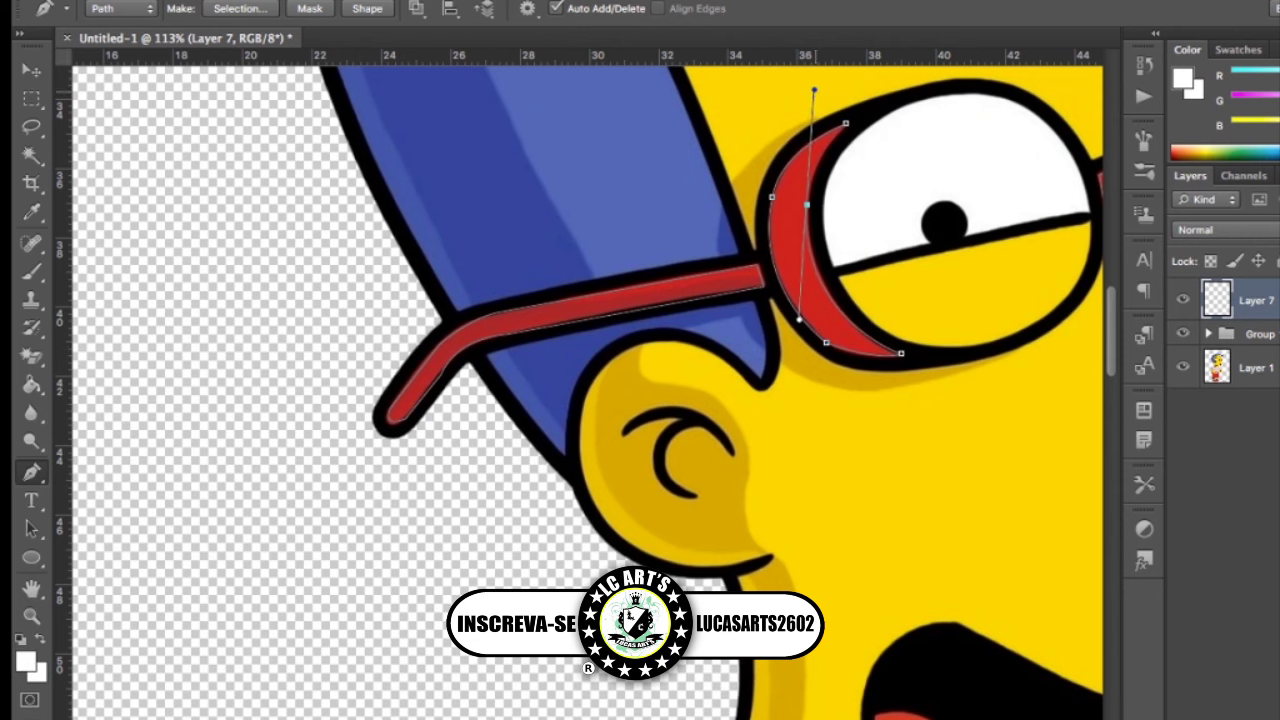
Review the traced frame, briefly switching to the Eyedropper and back to the Pen
scroll(955, 350, "down", 5)
scroll(940, 290, "up", 3)
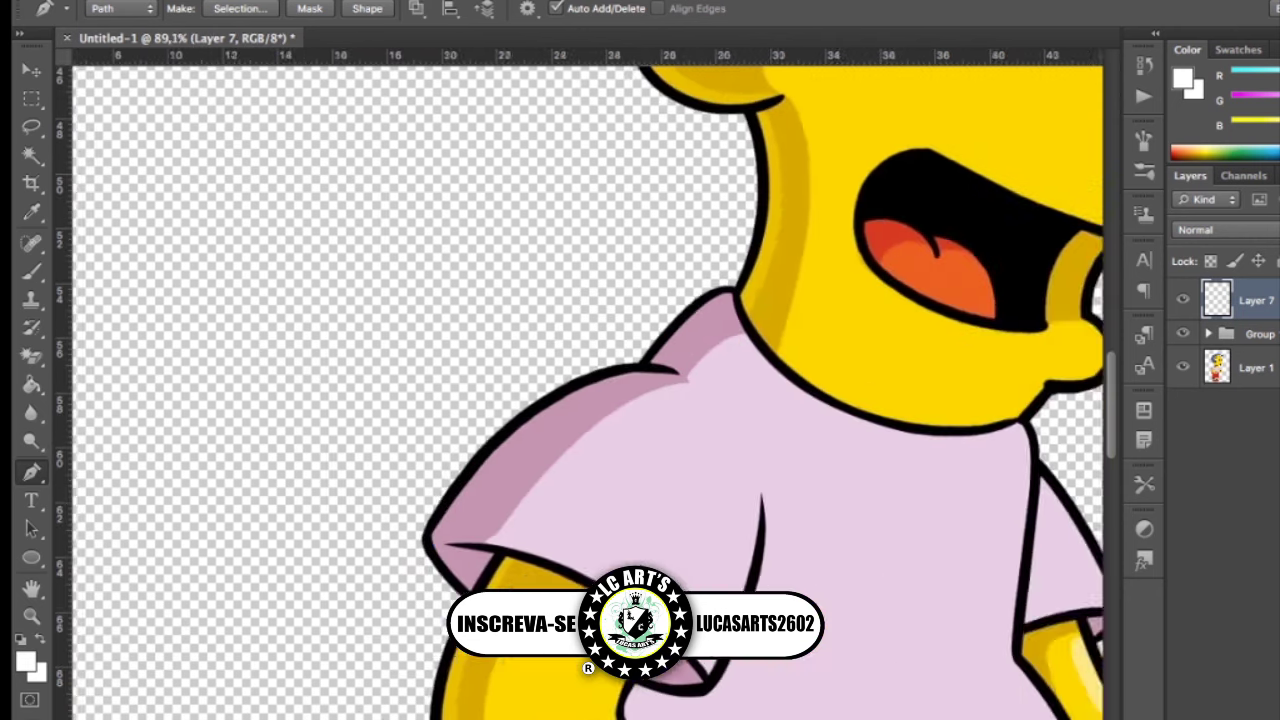
scroll(700, 400, "down", 5)
scroll(640, 450, "up", 6)
scroll(644, 493, "down", 4)
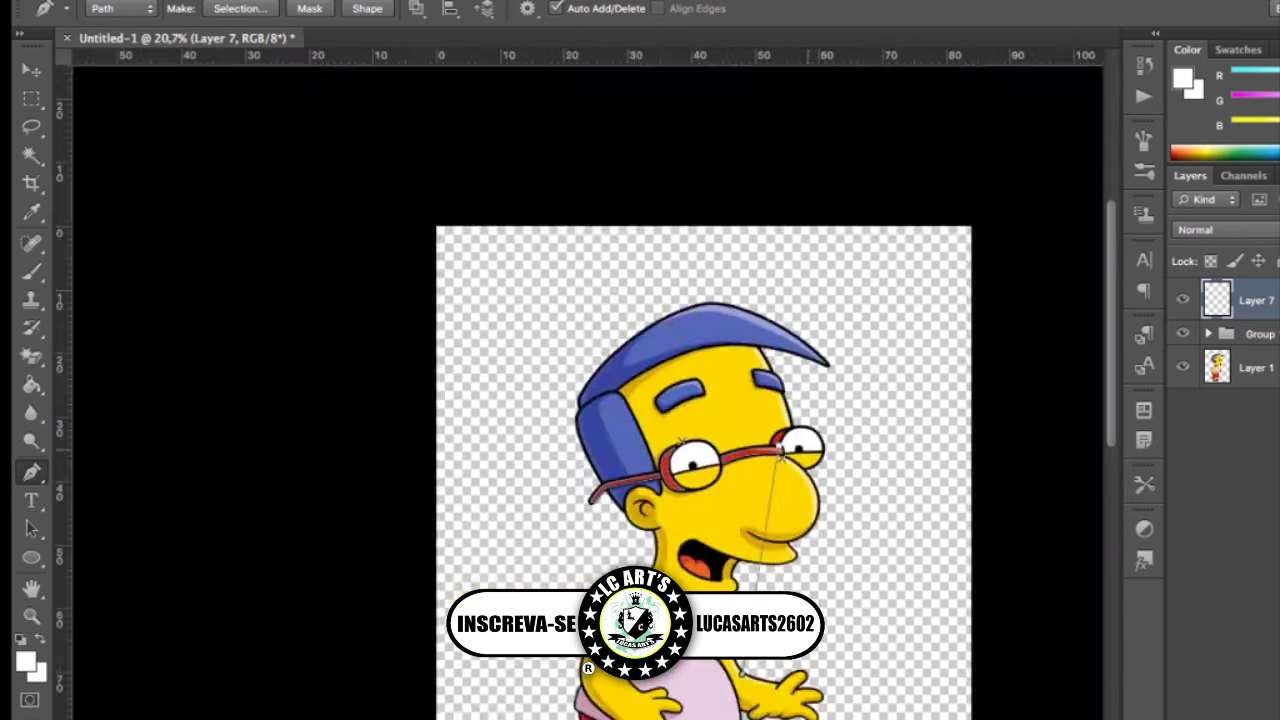
scroll(769, 565, "up", 3)
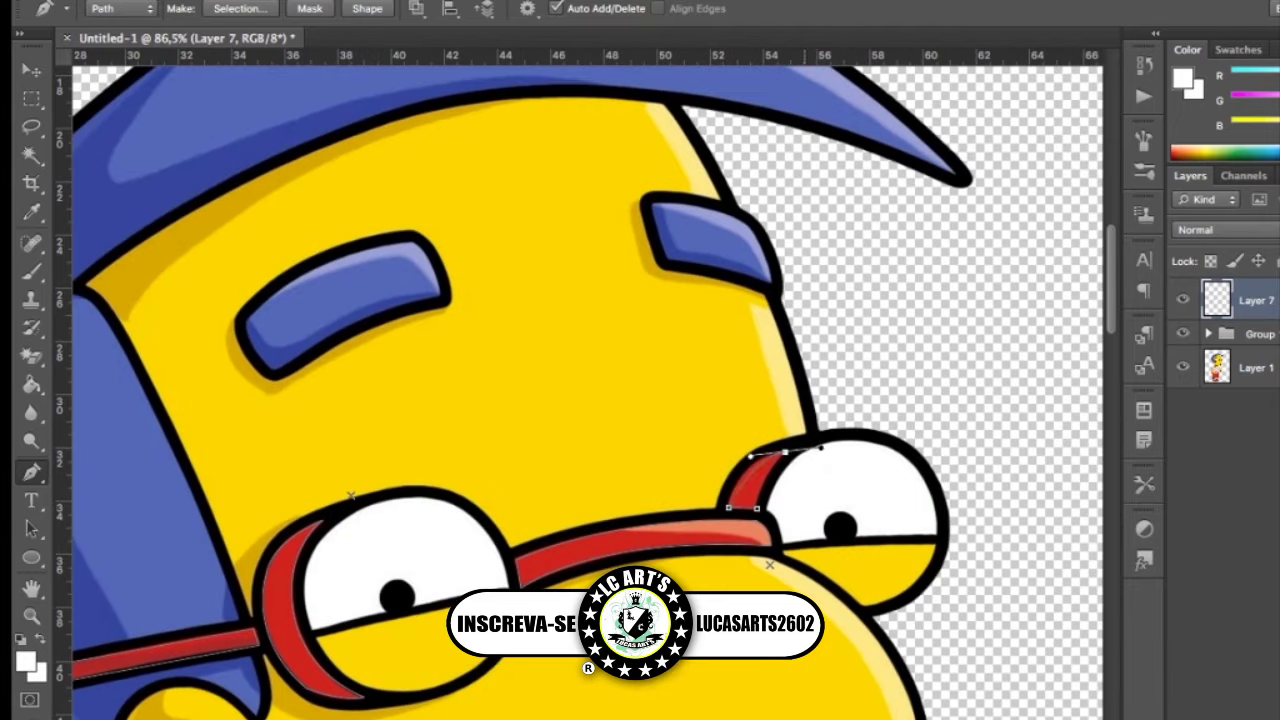
key("i")
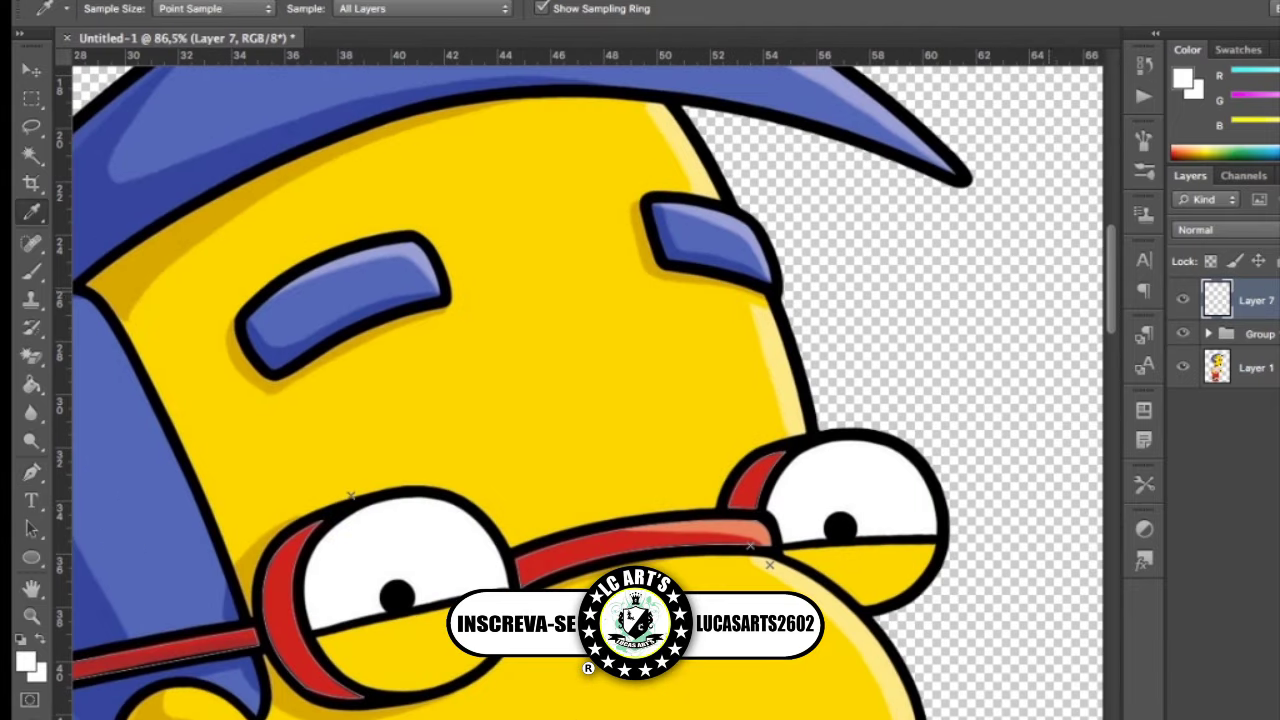
key("p")
scroll(769, 565, "down", 4)
Start the highlight path on the glasses bridge and add a new layer for it
scroll(769, 565, "up", 2)
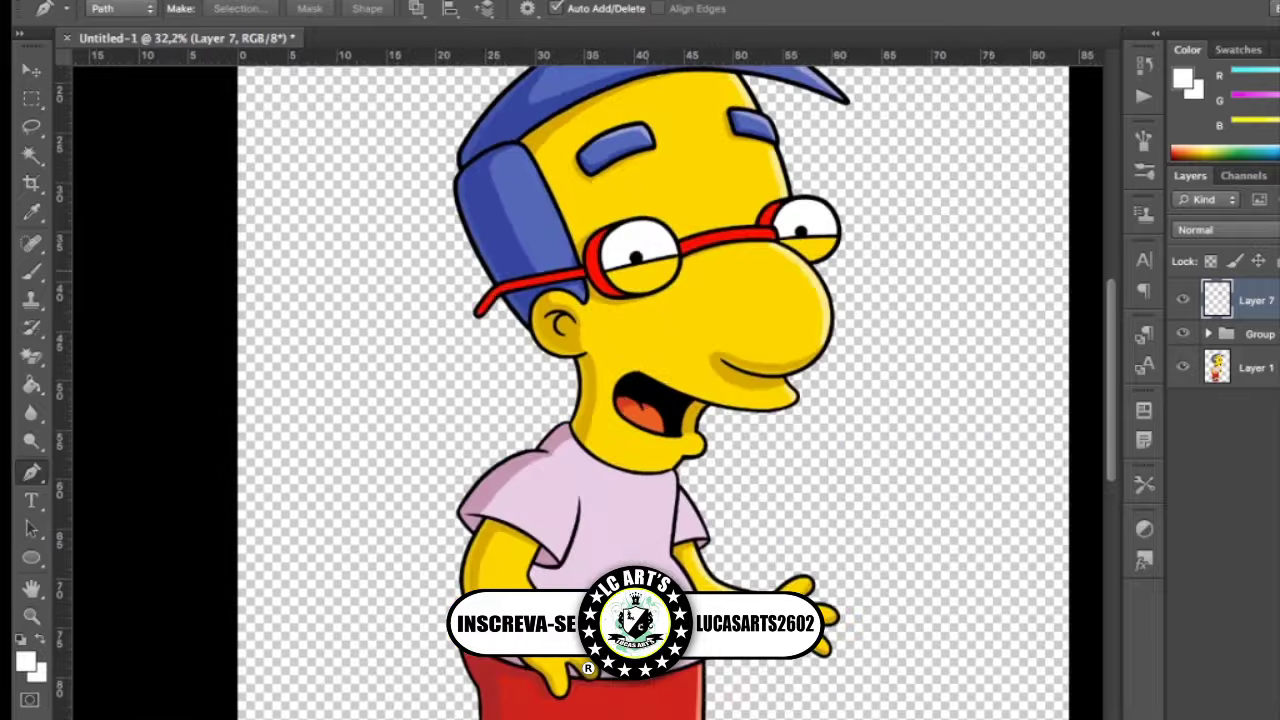
scroll(769, 565, "up", 3)
scroll(588, 390, "down", 2)
scroll(588, 390, "down", 2)
scroll(588, 390, "up", 2)
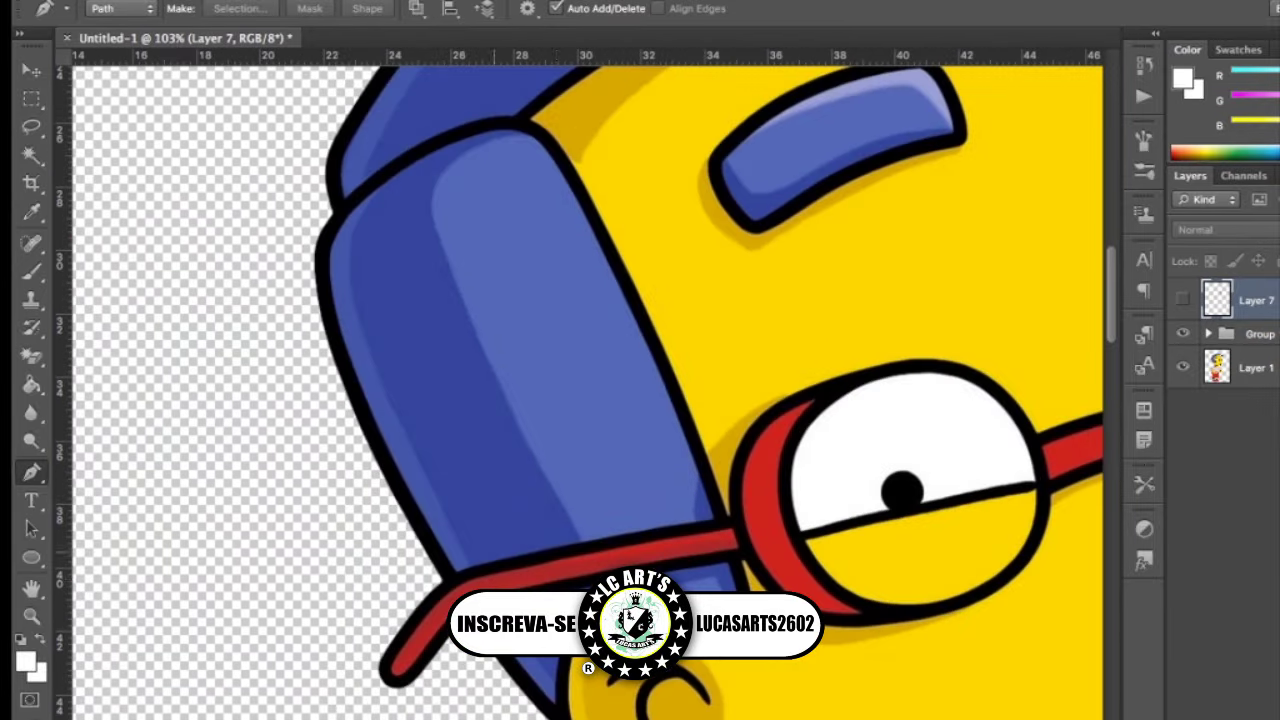
scroll(588, 390, "down", 4)
scroll(989, 526, "up", 5)
left_click(569, 518)
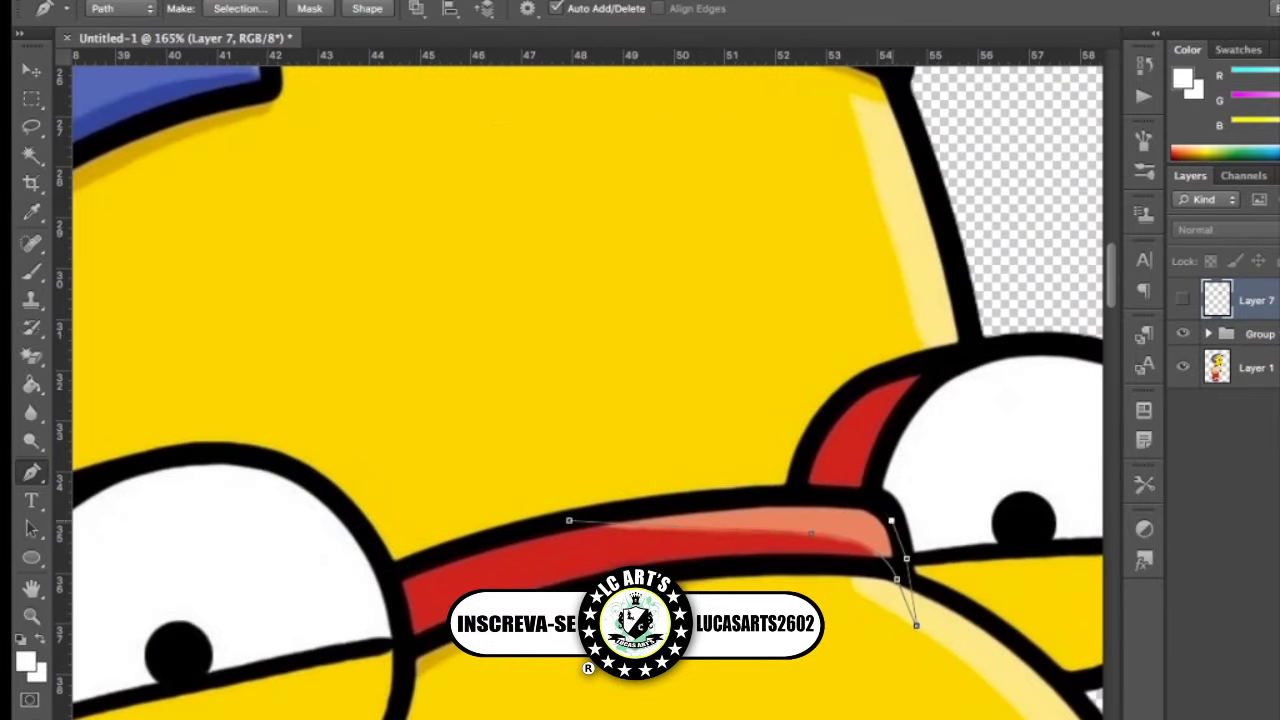
key("ctrl+shift+n")
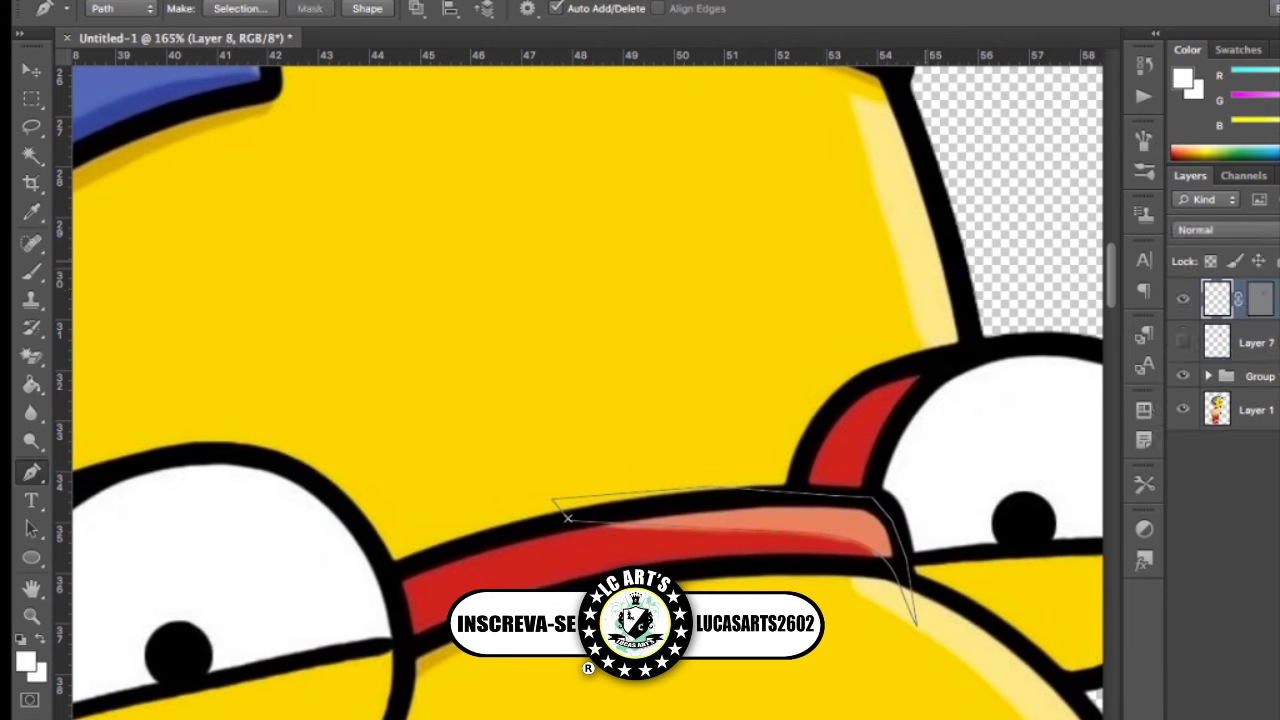
Fill the bridge highlight with sampled salmon and clip it to the glasses layer
key("i")
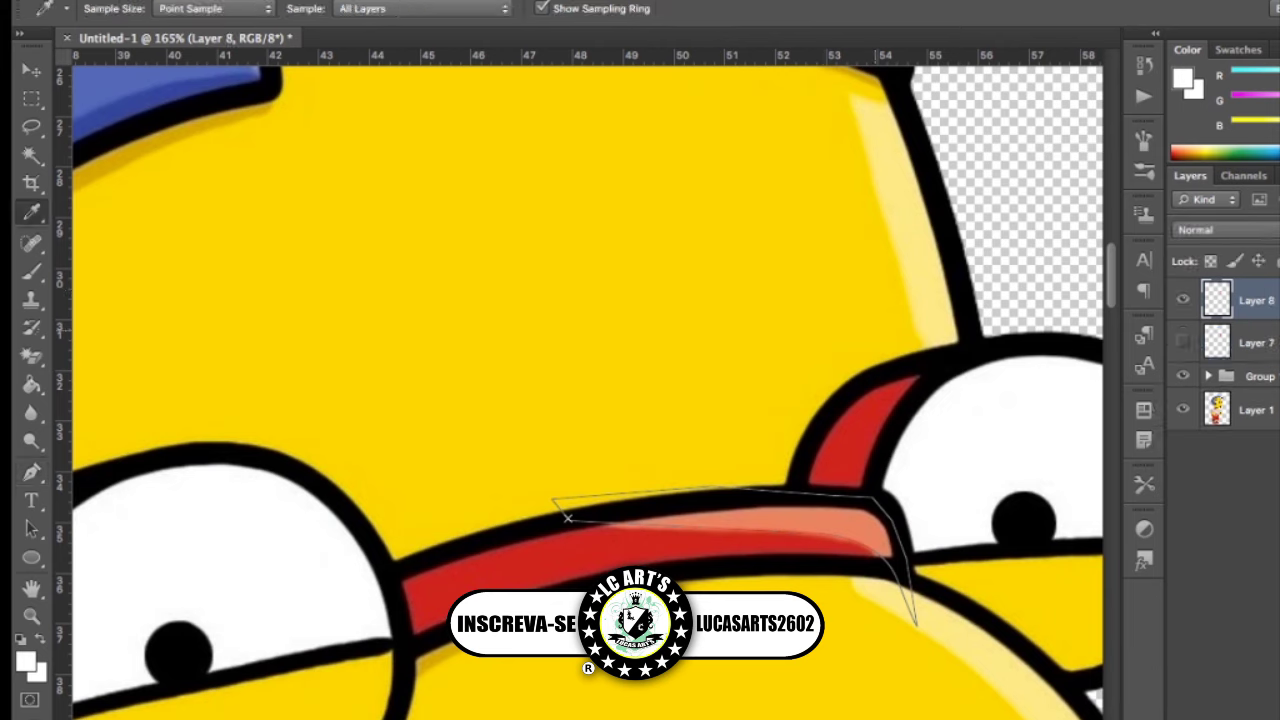
key("p")
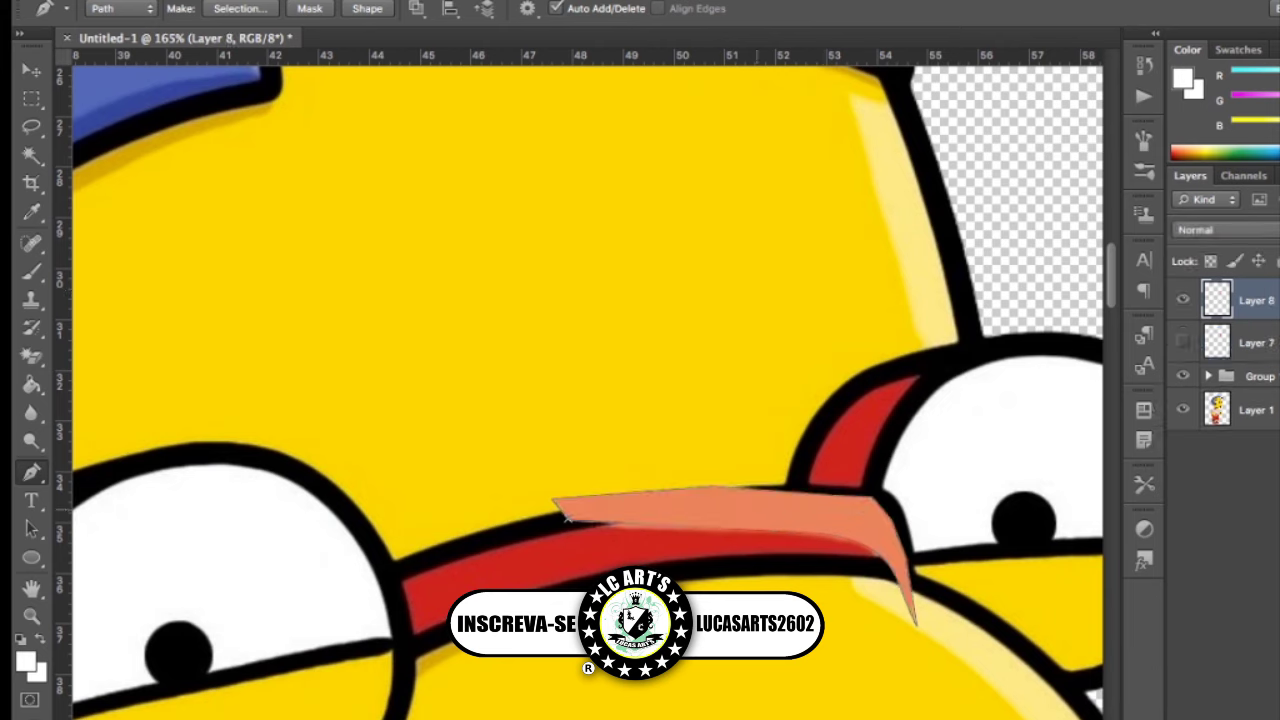
left_click(1183, 341)
key("ctrl+alt+g")
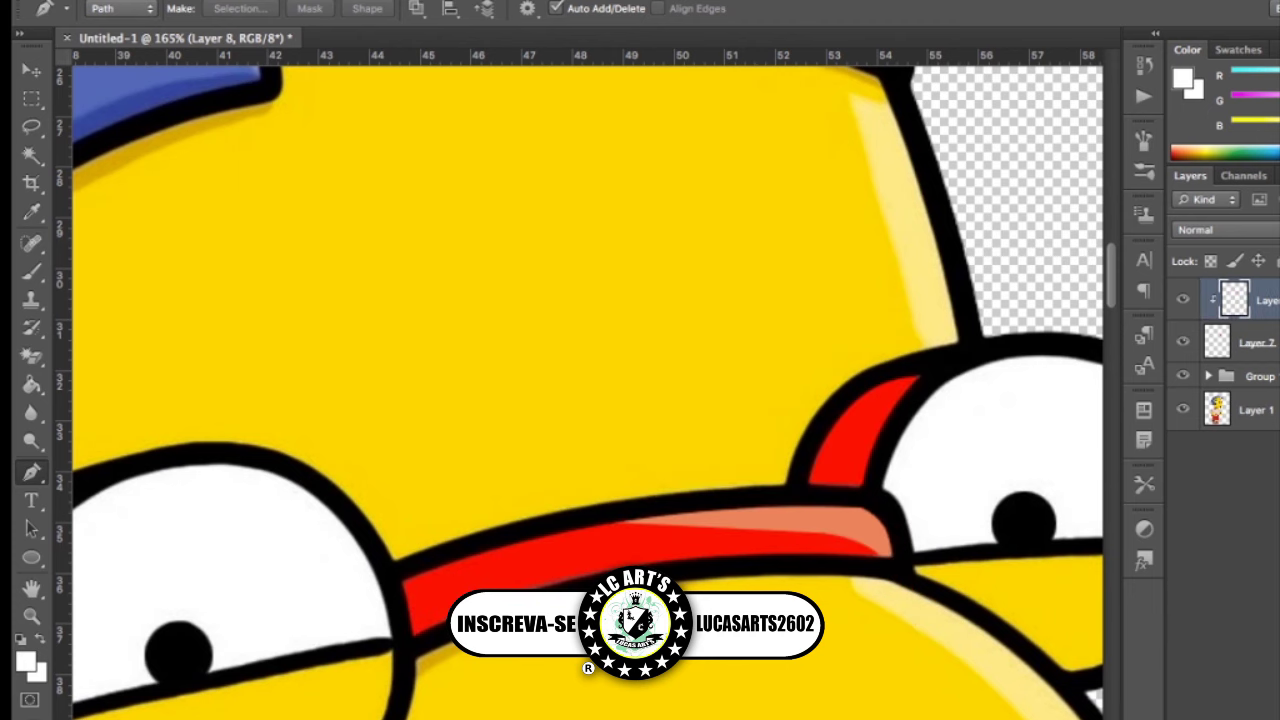
key("ctrl+minus")
key("ctrl+0")
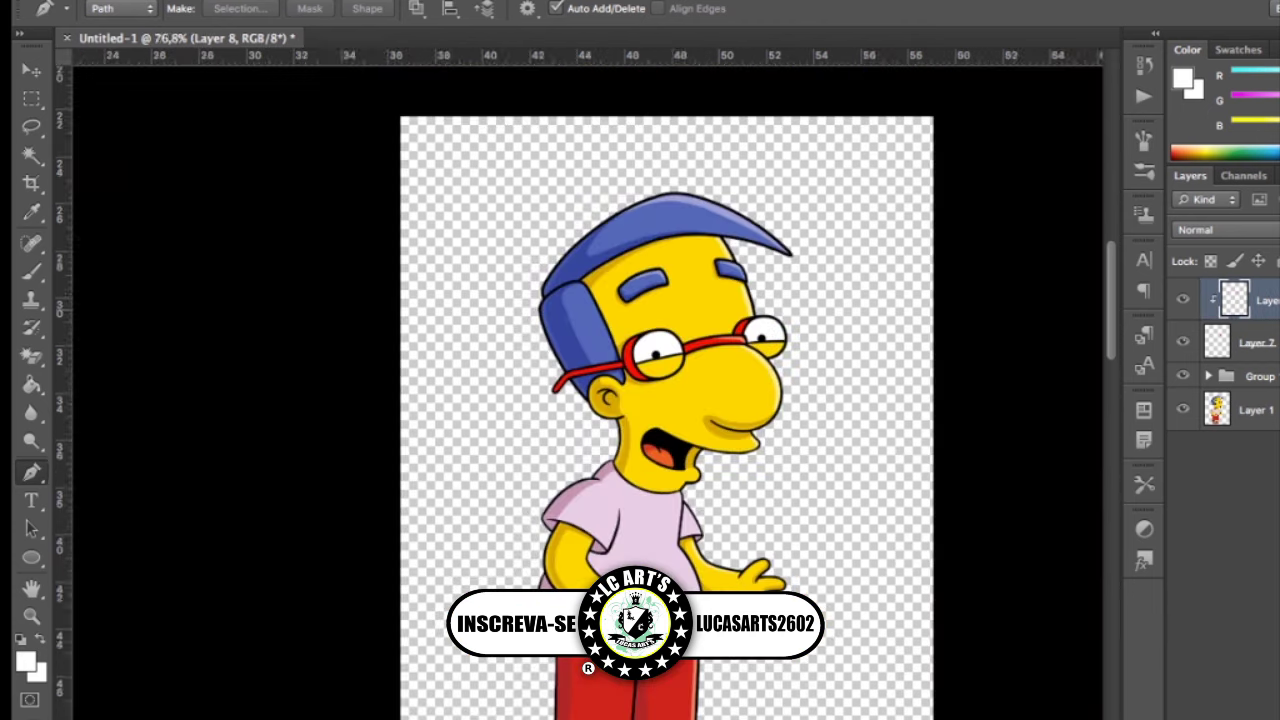
key("ctrl+plus")
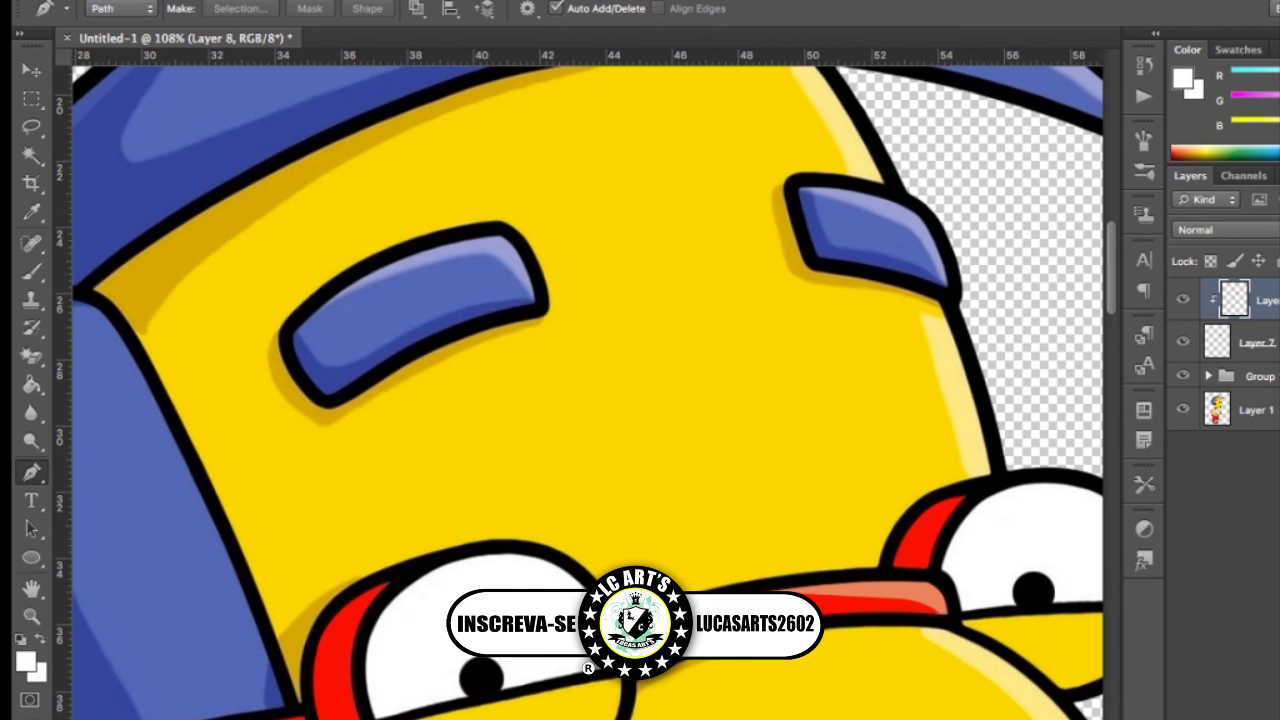
scroll(639, 390, "down", 5)
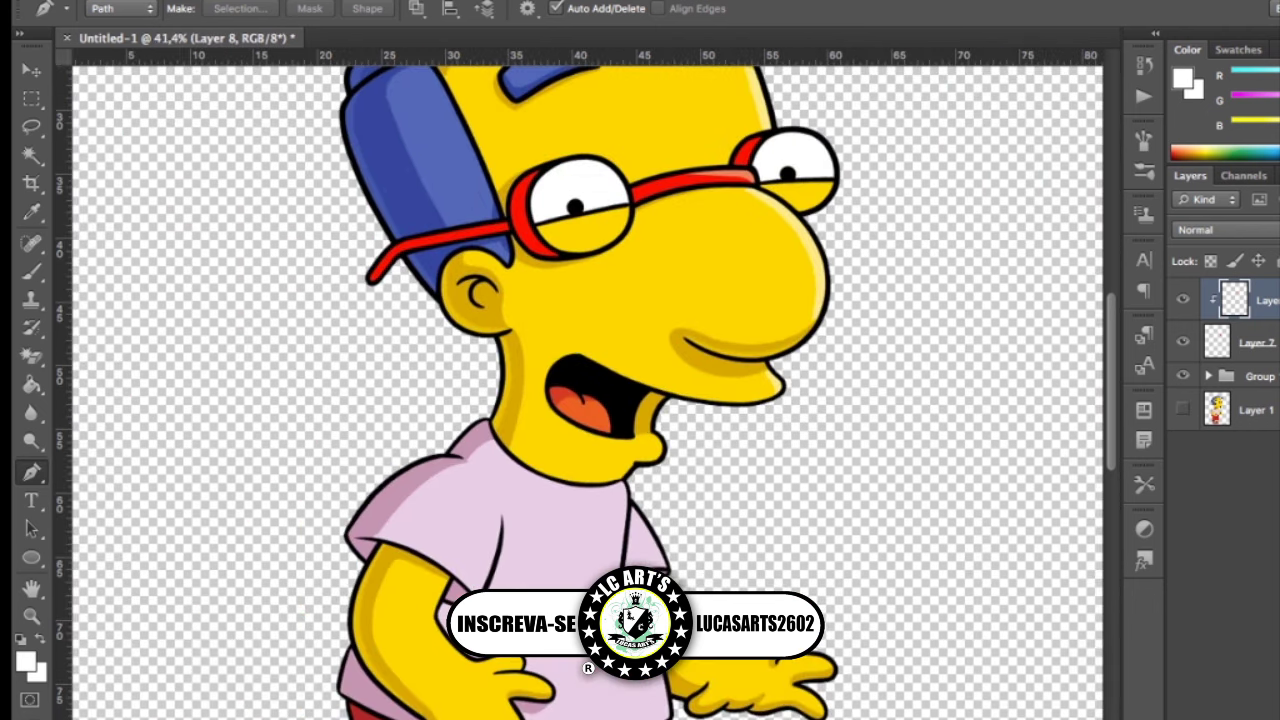
Group the glasses layers, show Layer 1 again, and add two empty layers
key("ctrl+g")
key("ctrl+minus")
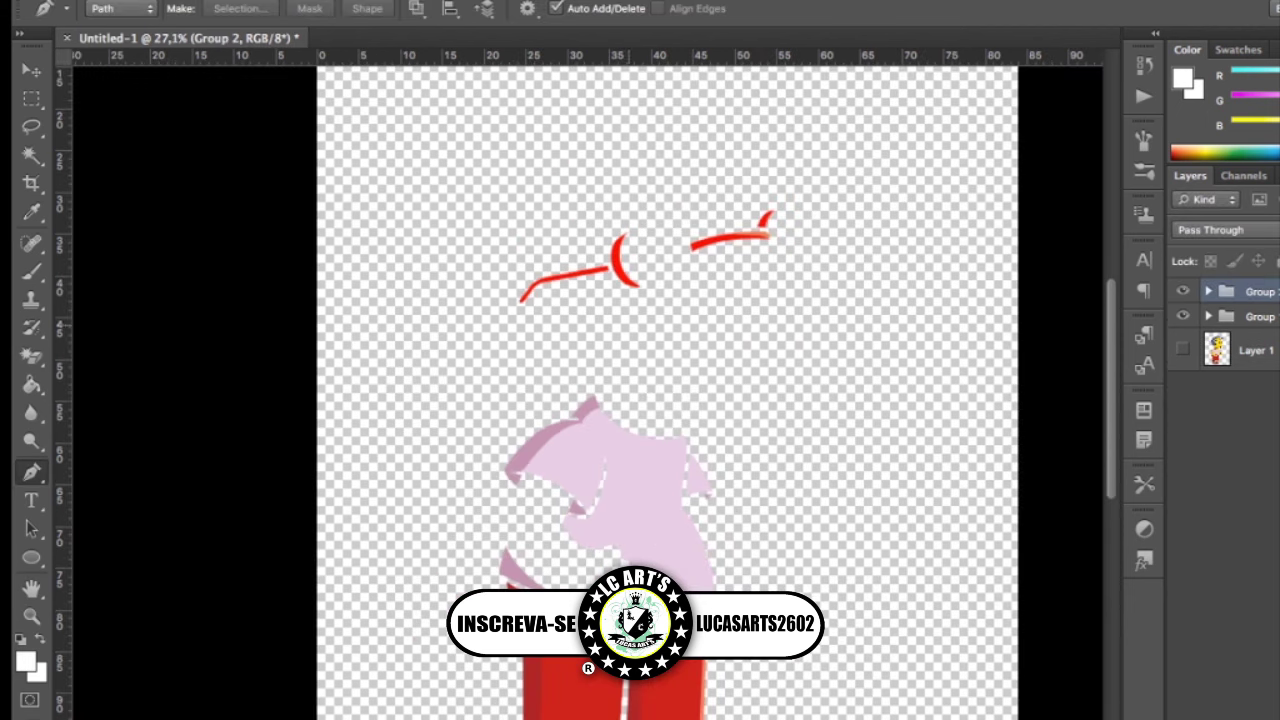
left_click(1183, 350)
key("ctrl+shift+alt+n")
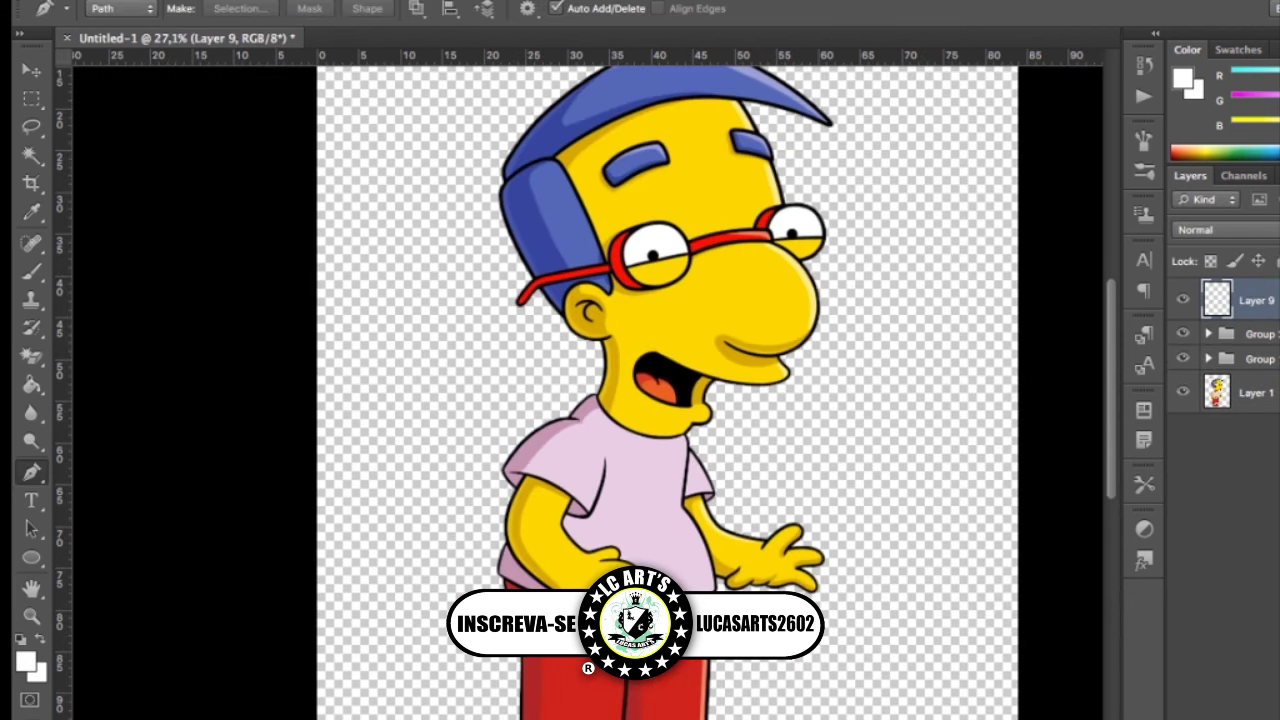
scroll(541, 507, "up", 3)
key("ctrl+shift+alt+n")
scroll(541, 507, "up", 2)
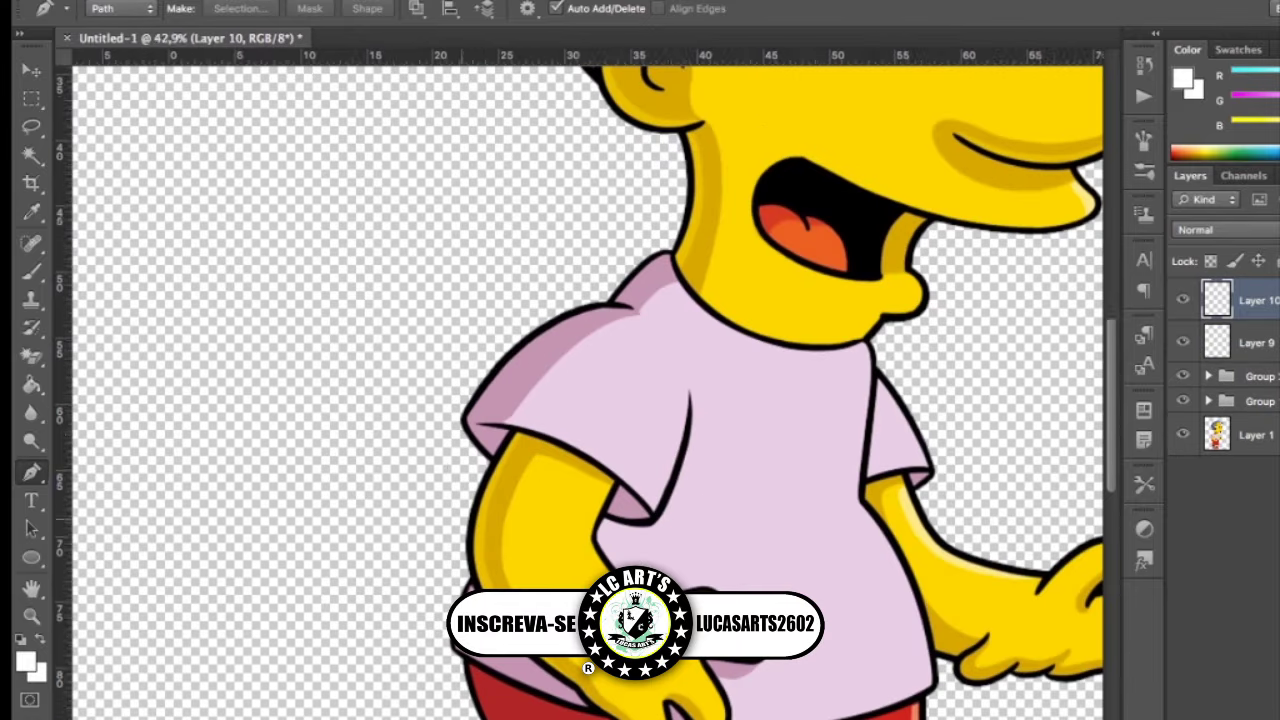
Pen-trace from the sleeve edge along the inner arm to the top of the hand
left_click(516, 433)
left_click(614, 481)
left_click(583, 459)
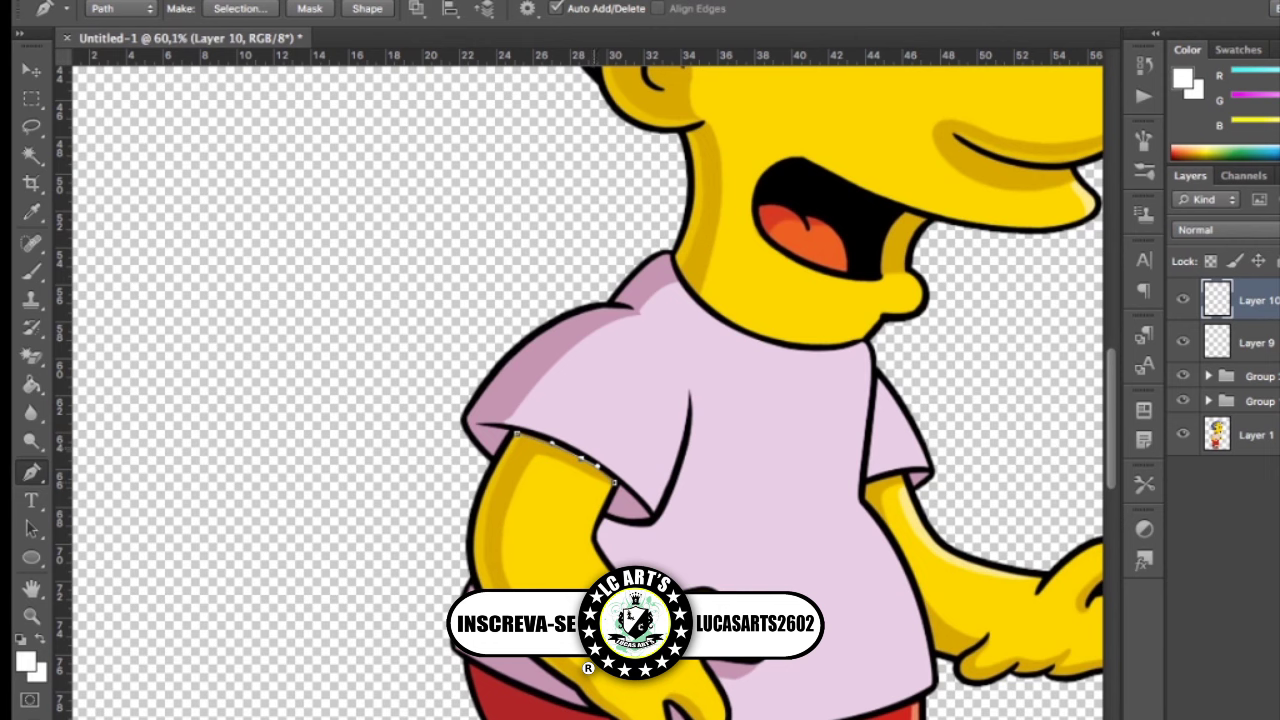
scroll(465, 441, "up", 1)
scroll(465, 441, "up", 1)
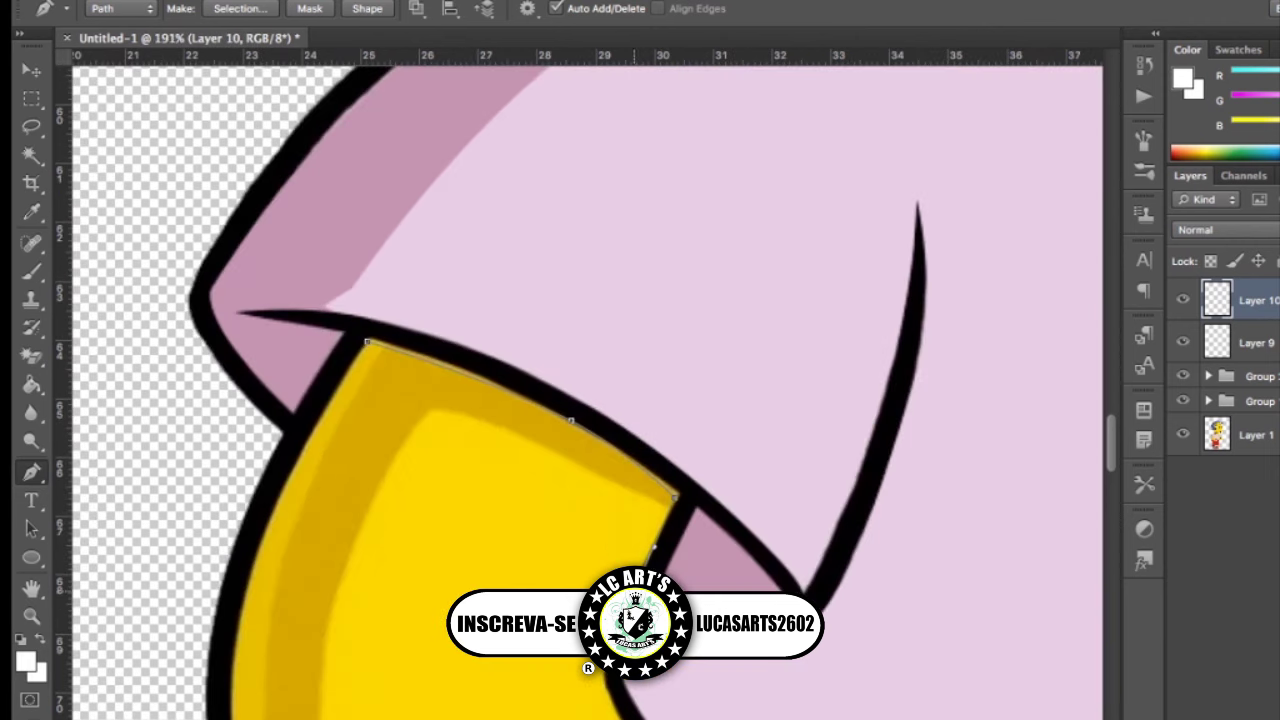
scroll(653, 548, "down", 5)
left_click_drag(780, 452, 934, 549)
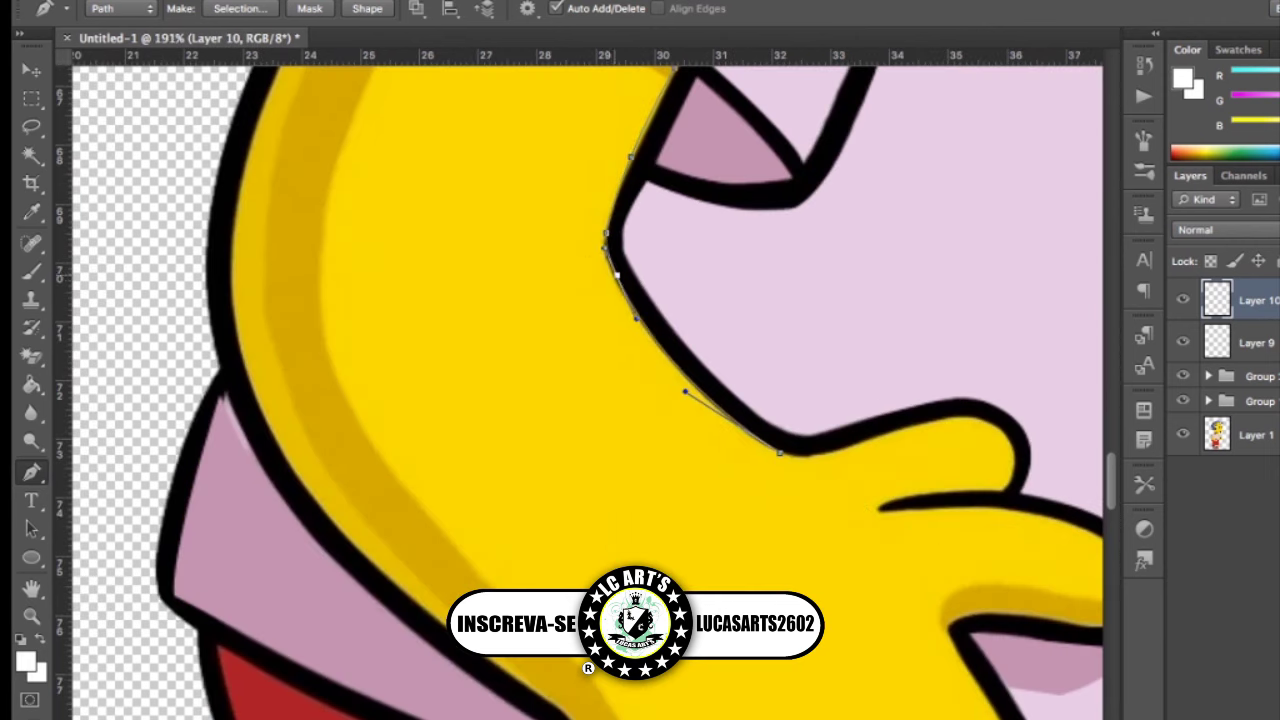
left_click_drag(808, 458, 845, 444)
left_click_drag(1016, 472, 1016, 514)
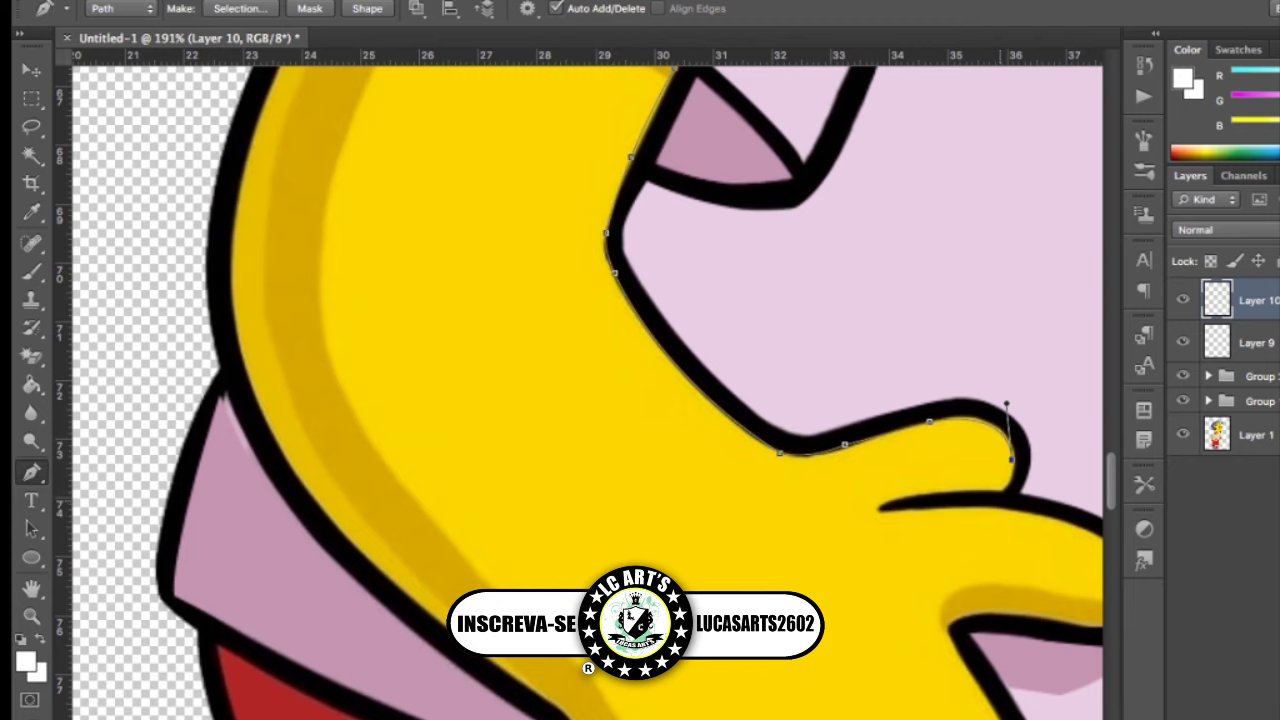
left_click(878, 508)
scroll(851, 531, "right", 5)
left_click_drag(750, 575, 802, 660)
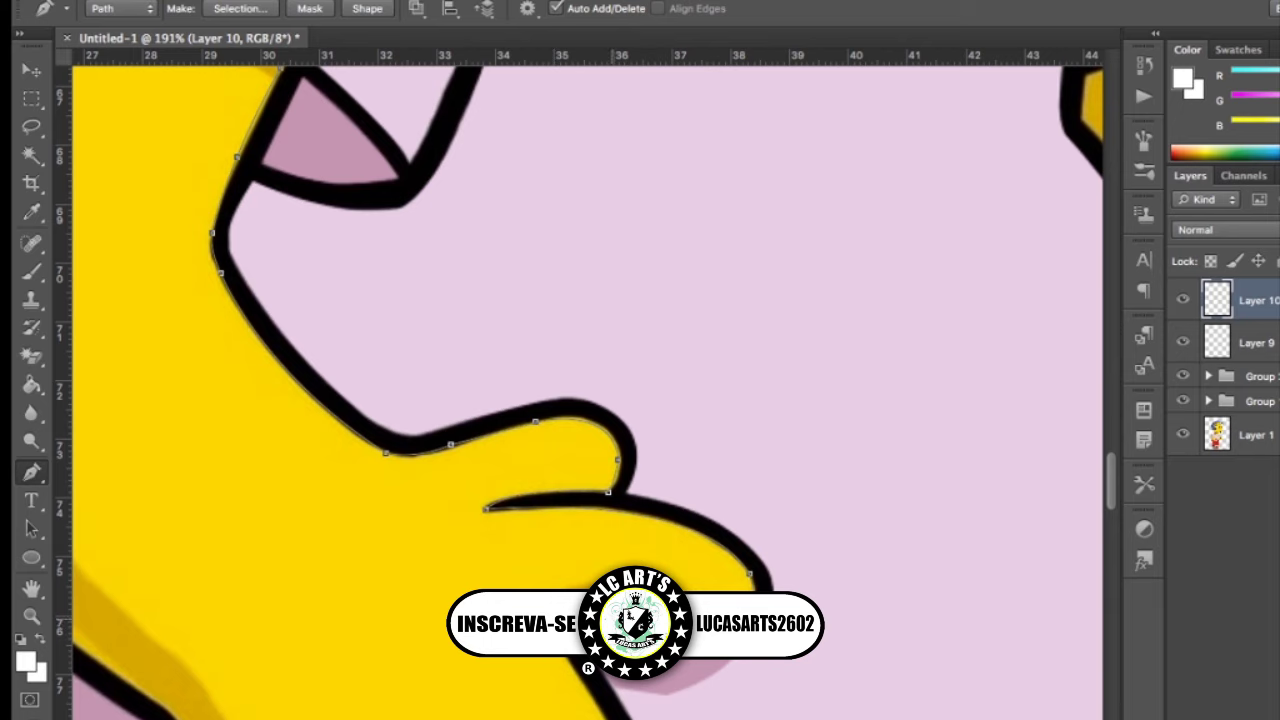
scroll(588, 392, "down", 3)
Continue the path around the fingertips and along the lower hand edge
left_click_drag(624, 464, 665, 522)
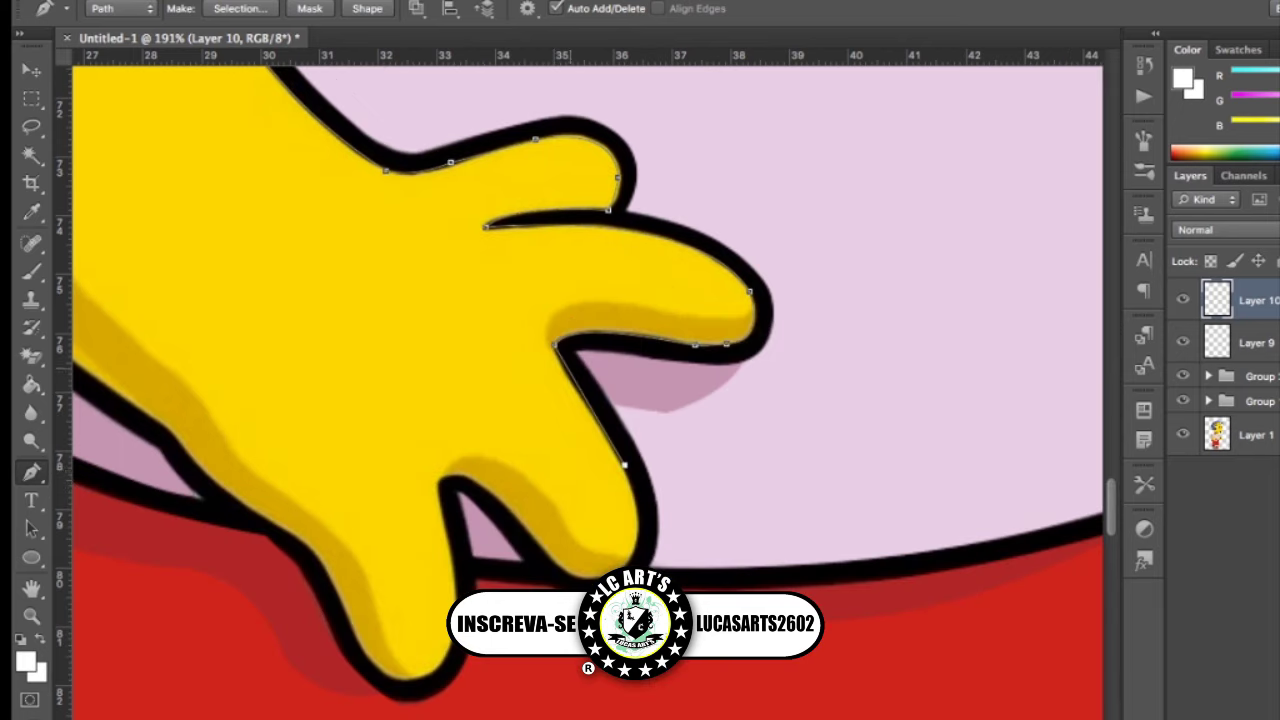
left_click(543, 550)
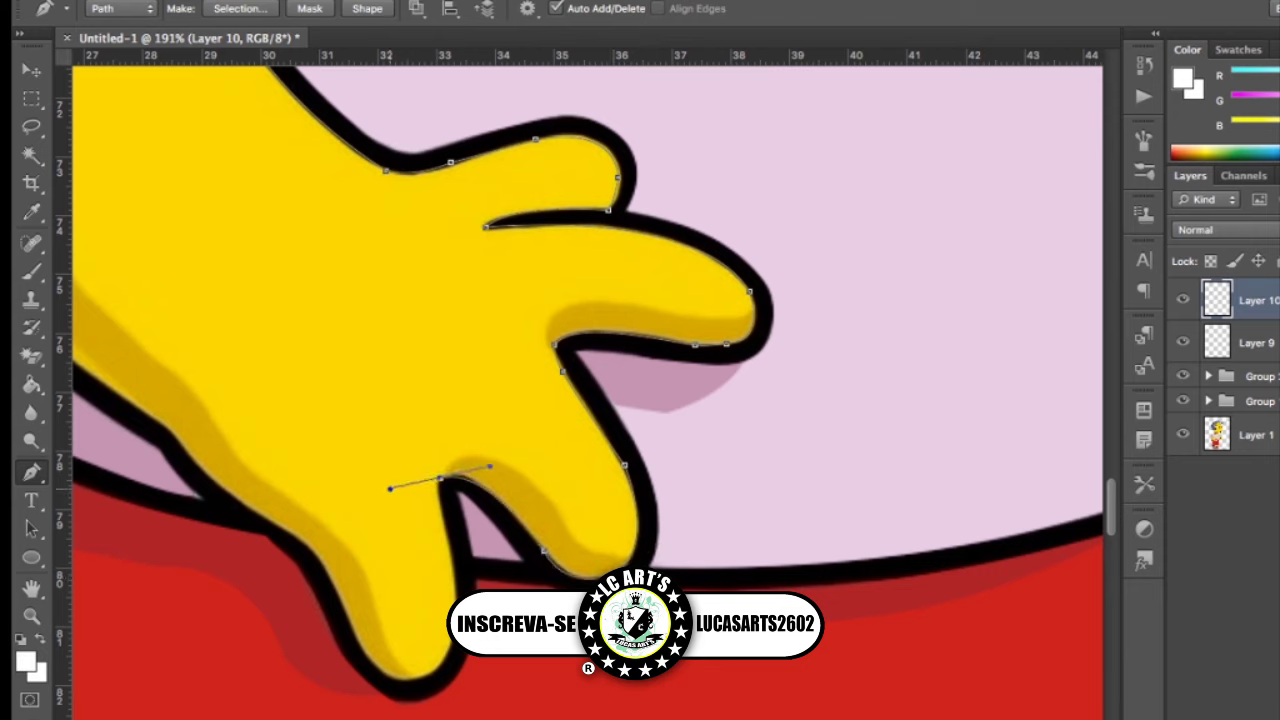
left_click(449, 538)
left_click_drag(440, 478, 431, 483)
left_click(424, 675)
left_click_drag(355, 628, 376, 695)
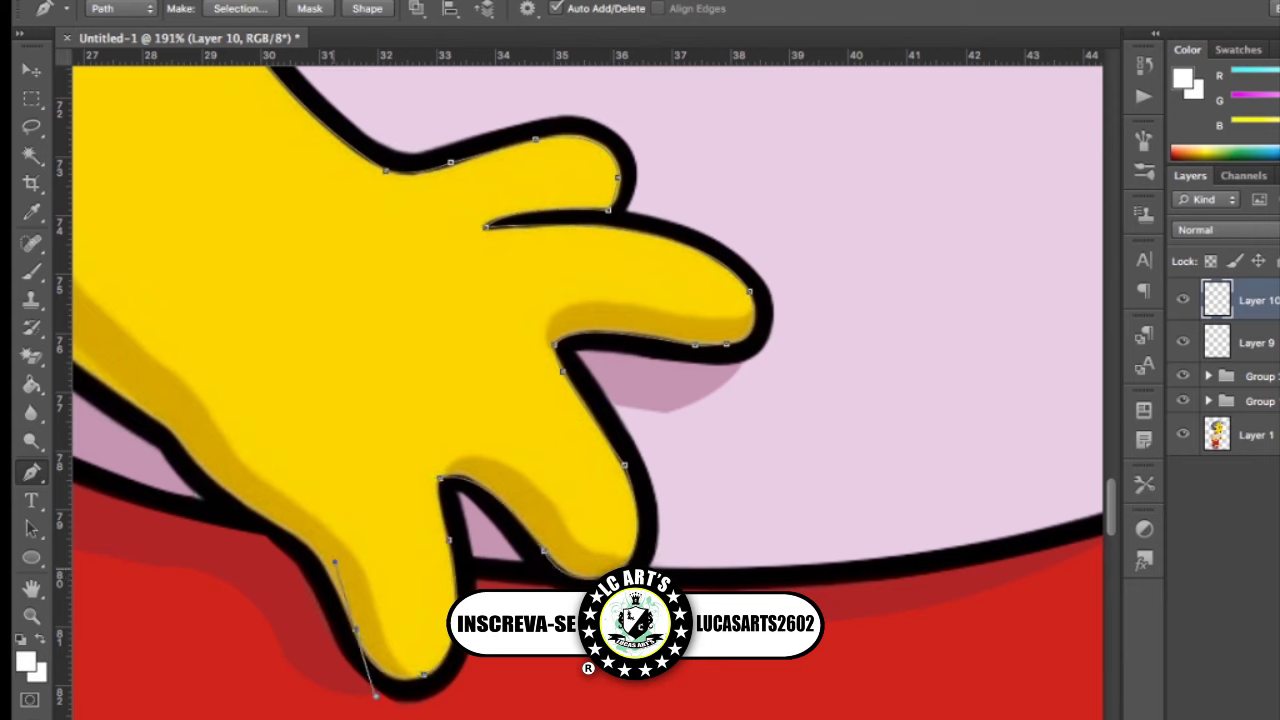
left_click_drag(318, 548, 227, 500)
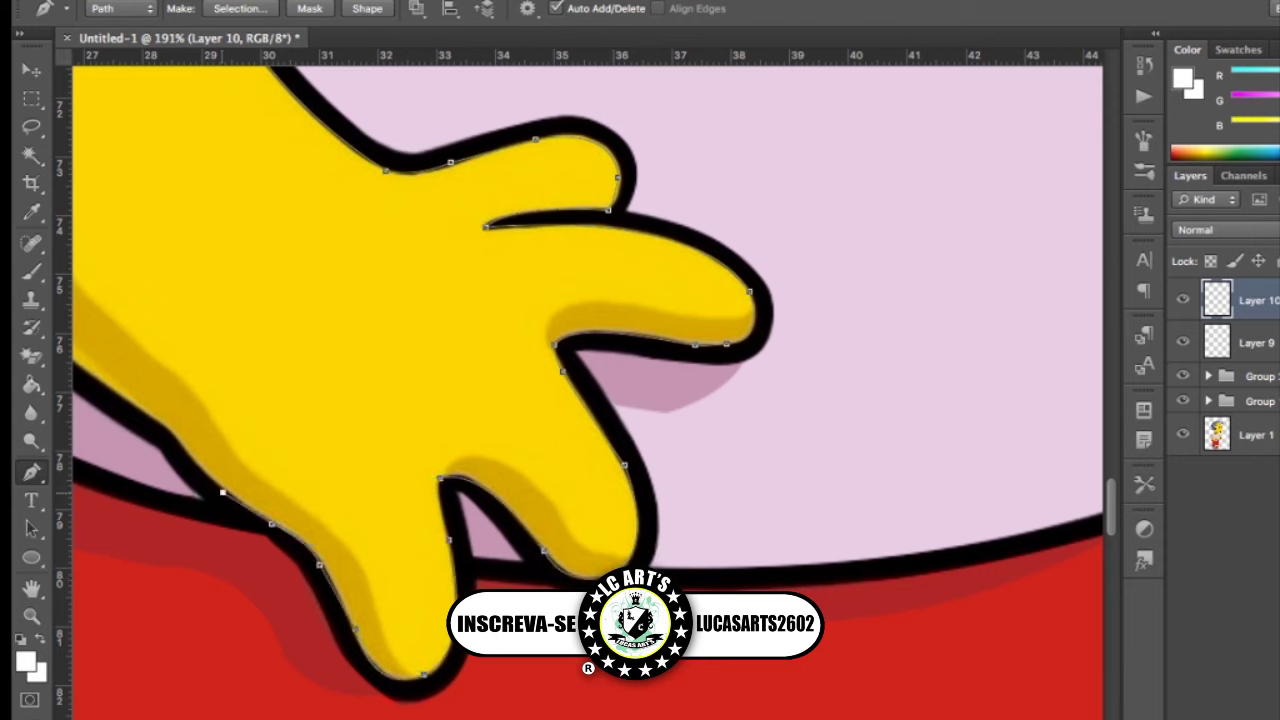
Run the path up the outer arm and close it at the starting point
scroll(180, 447, "down", 5)
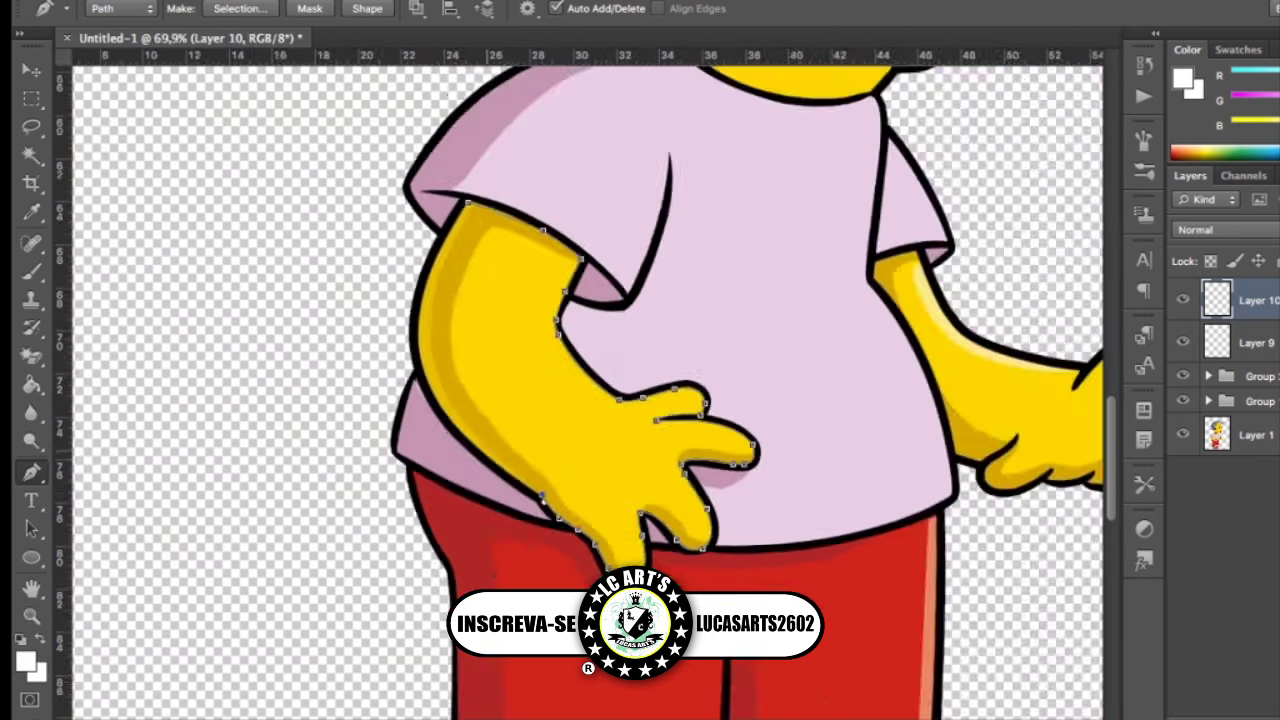
scroll(340, 307, "up", 3)
left_click_drag(340, 307, 339, 157)
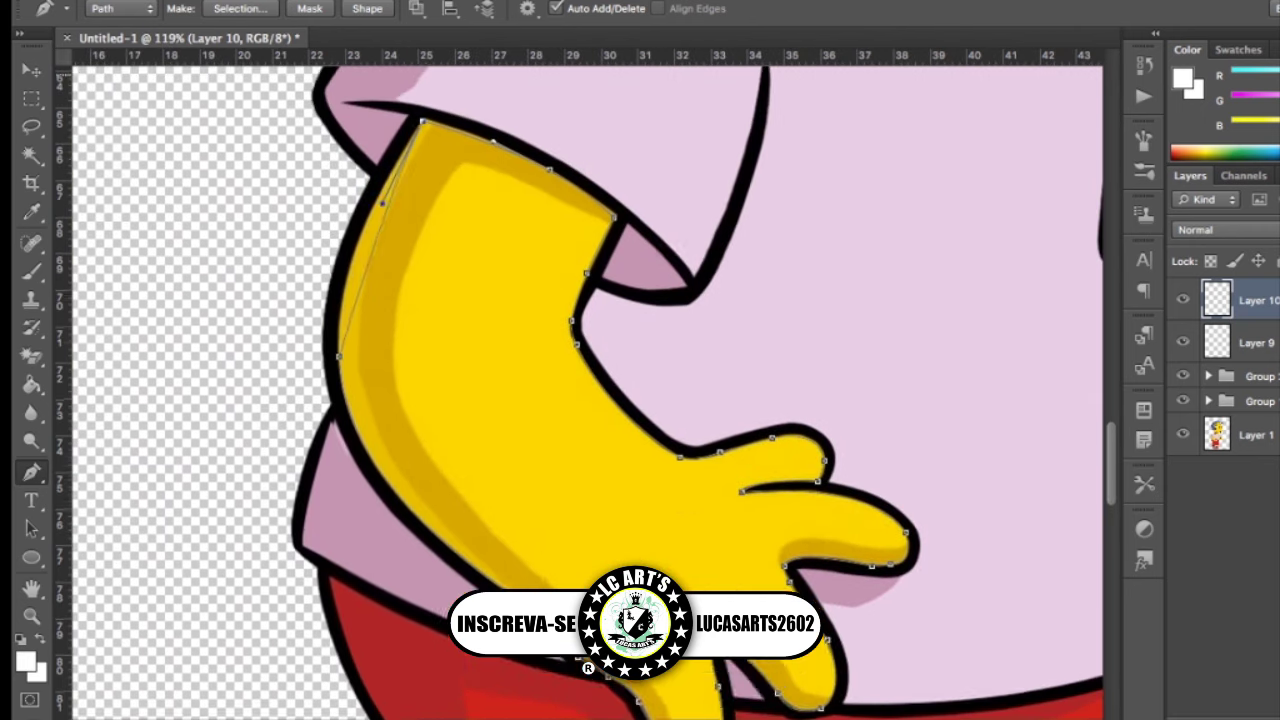
scroll(339, 300, "up", 4)
left_click_drag(424, 237, 322, 392)
scroll(322, 392, "down", 2)
scroll(500, 350, "down", 2)
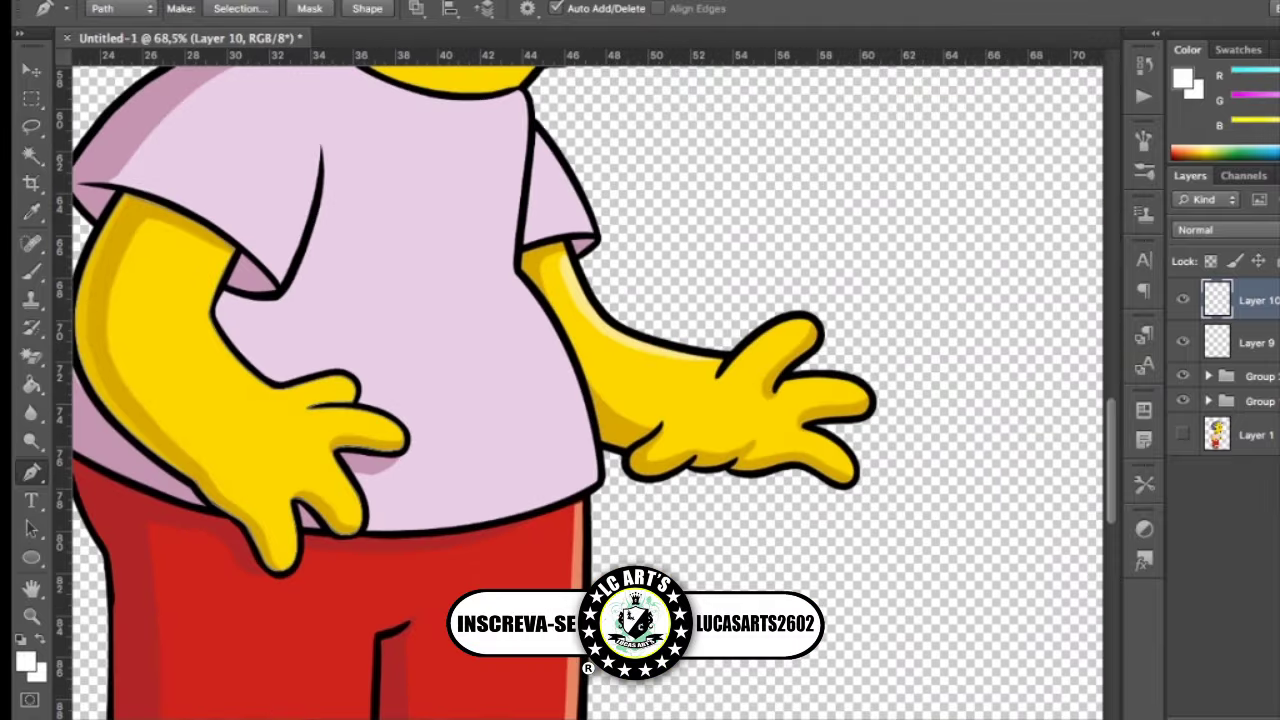
scroll(633, 315, "up", 5)
scroll(310, 300, "down", 4)
Curve the path along the arm edge into the hand's lower edge and lower finger
scroll(340, 350, "up", 3)
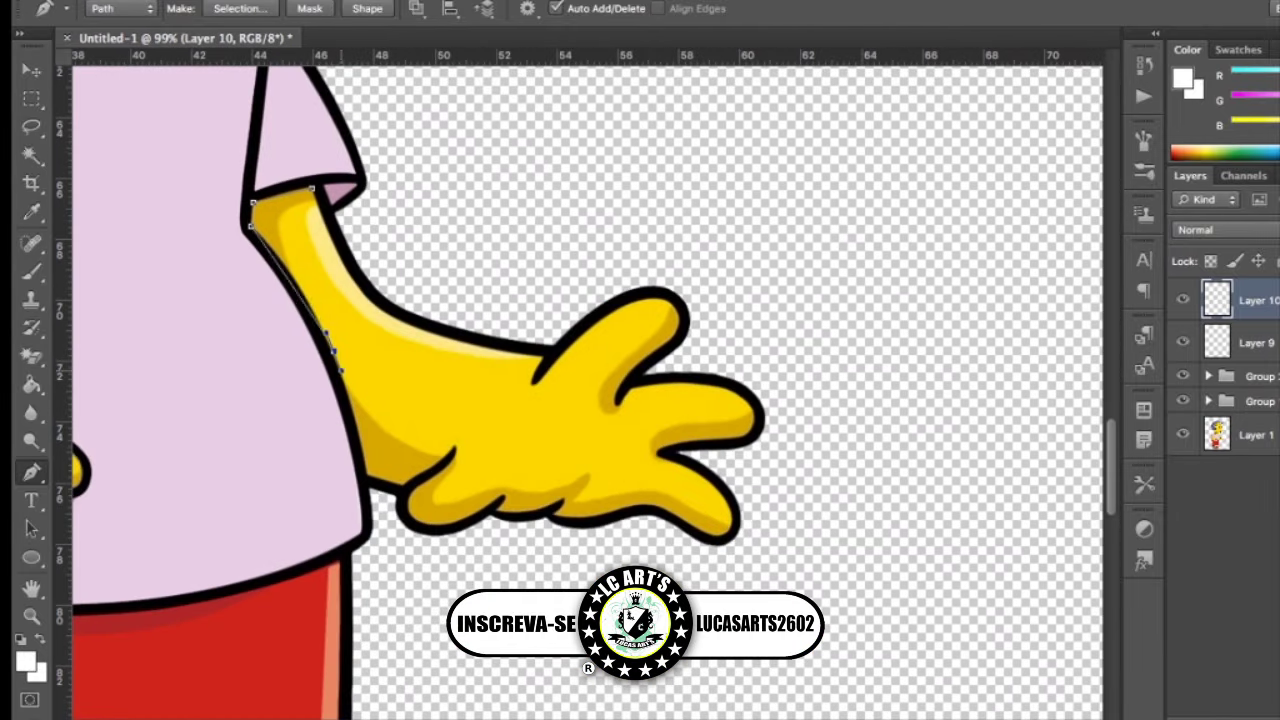
left_click_drag(365, 475, 366, 478)
left_click(403, 487)
scroll(403, 487, "up", 2)
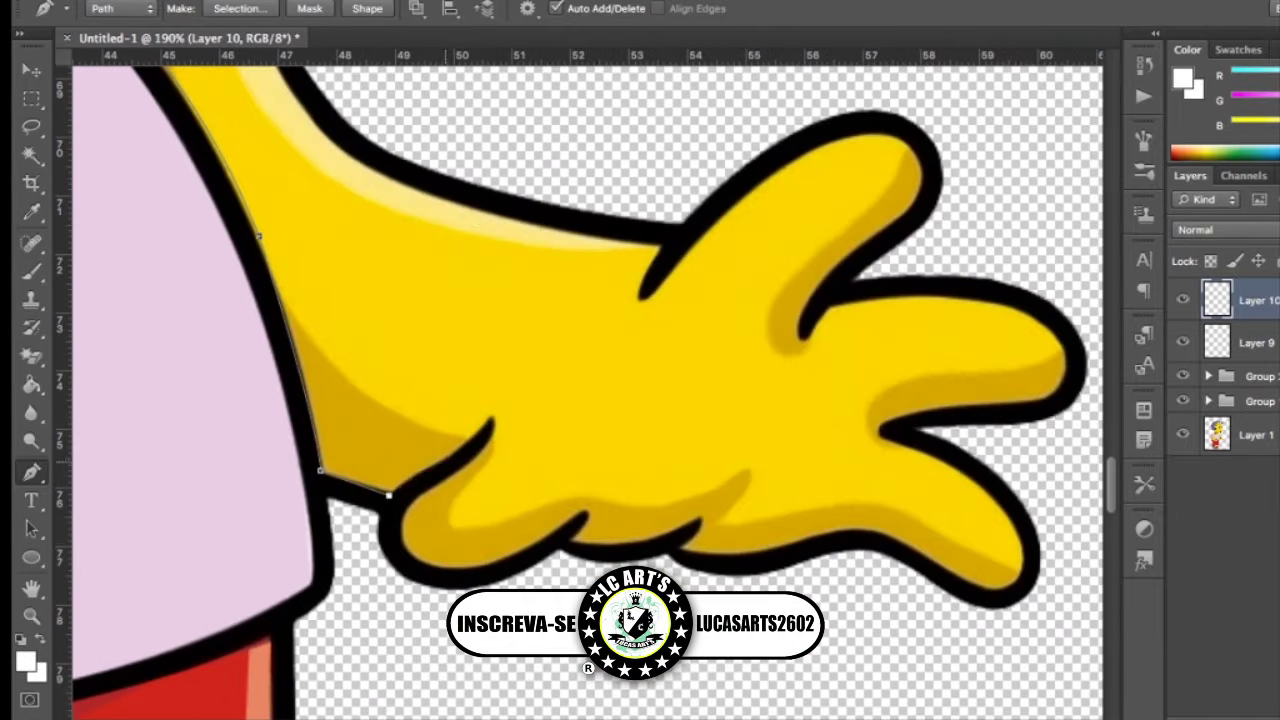
left_click_drag(455, 467, 410, 490)
left_click_drag(521, 543, 600, 520)
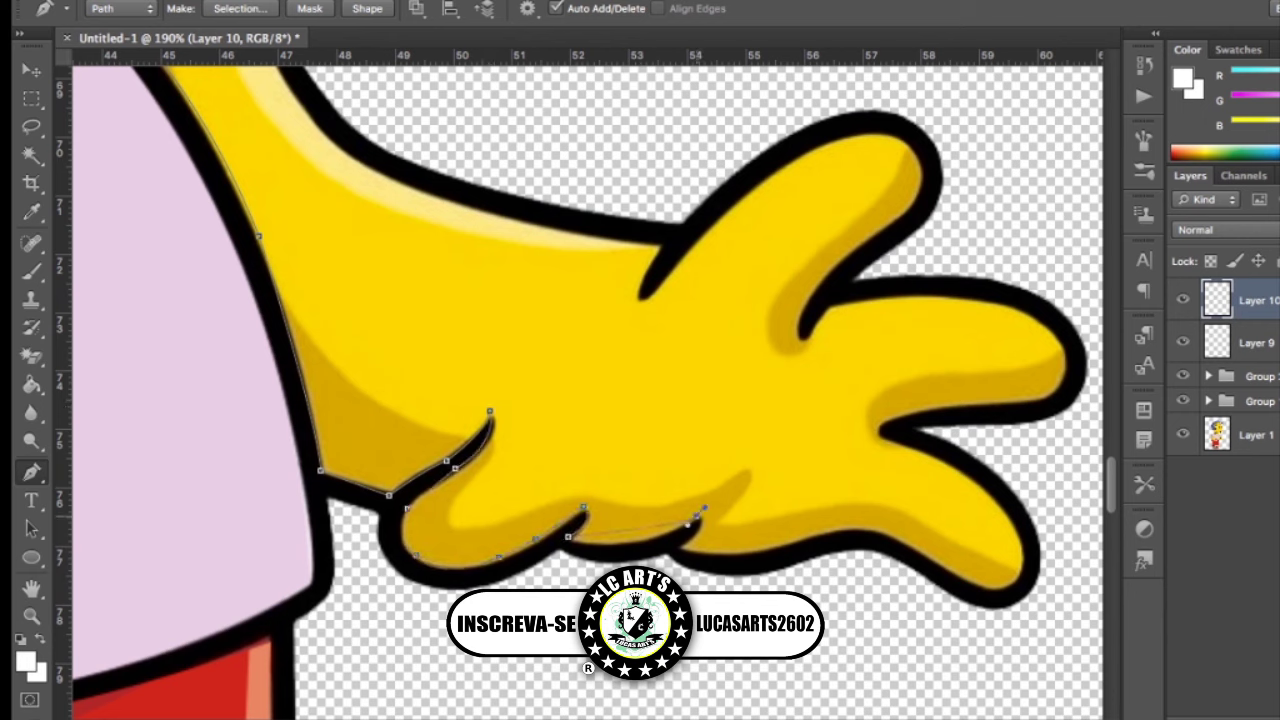
left_click_drag(704, 508, 713, 529)
left_click_drag(940, 558, 948, 577)
Wrap the path around the lower fingertip and along the finger's top edge
left_click_drag(1024, 550, 1022, 518)
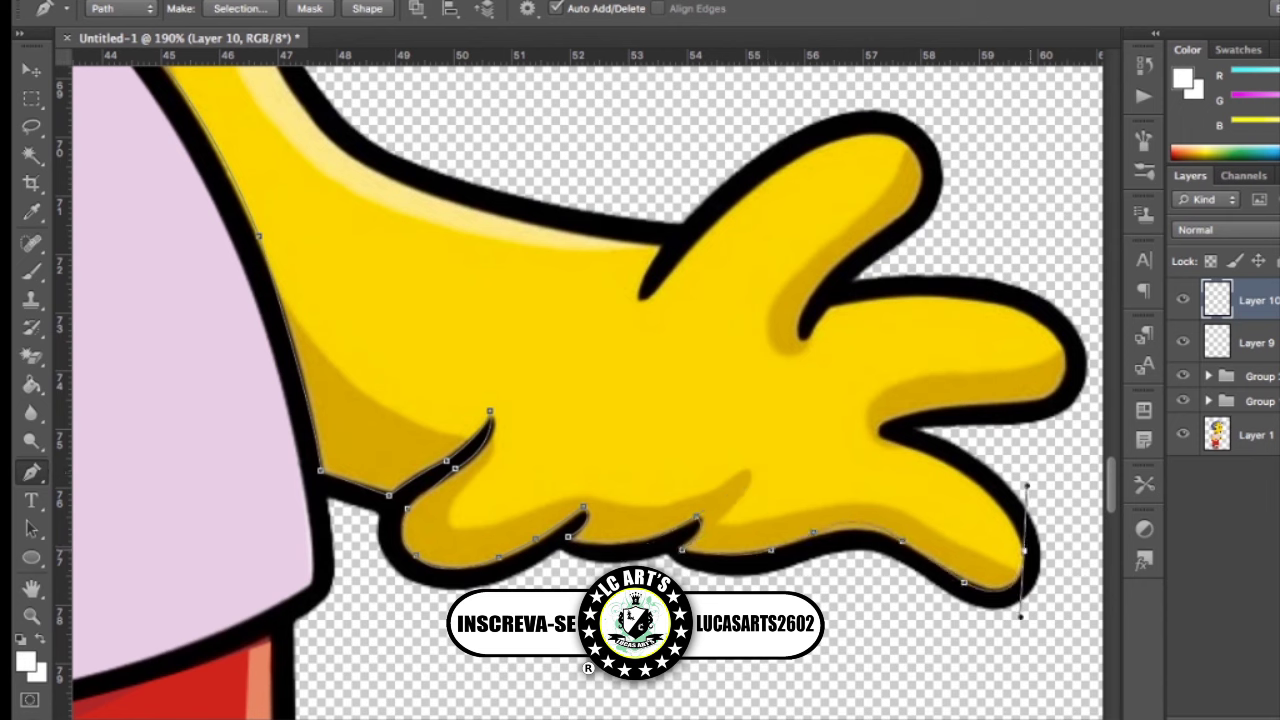
left_click_drag(954, 466, 912, 414)
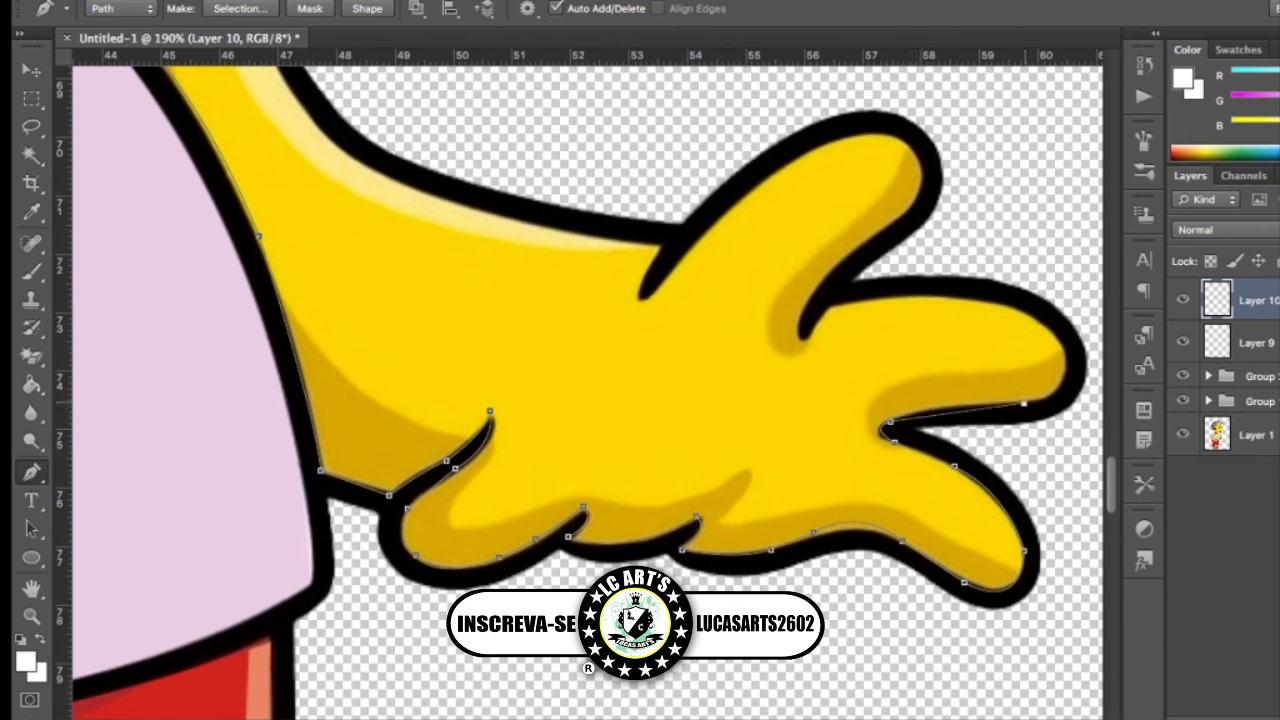
left_click(1024, 403)
left_click_drag(1063, 343, 1057, 297)
left_click_drag(936, 294, 860, 293)
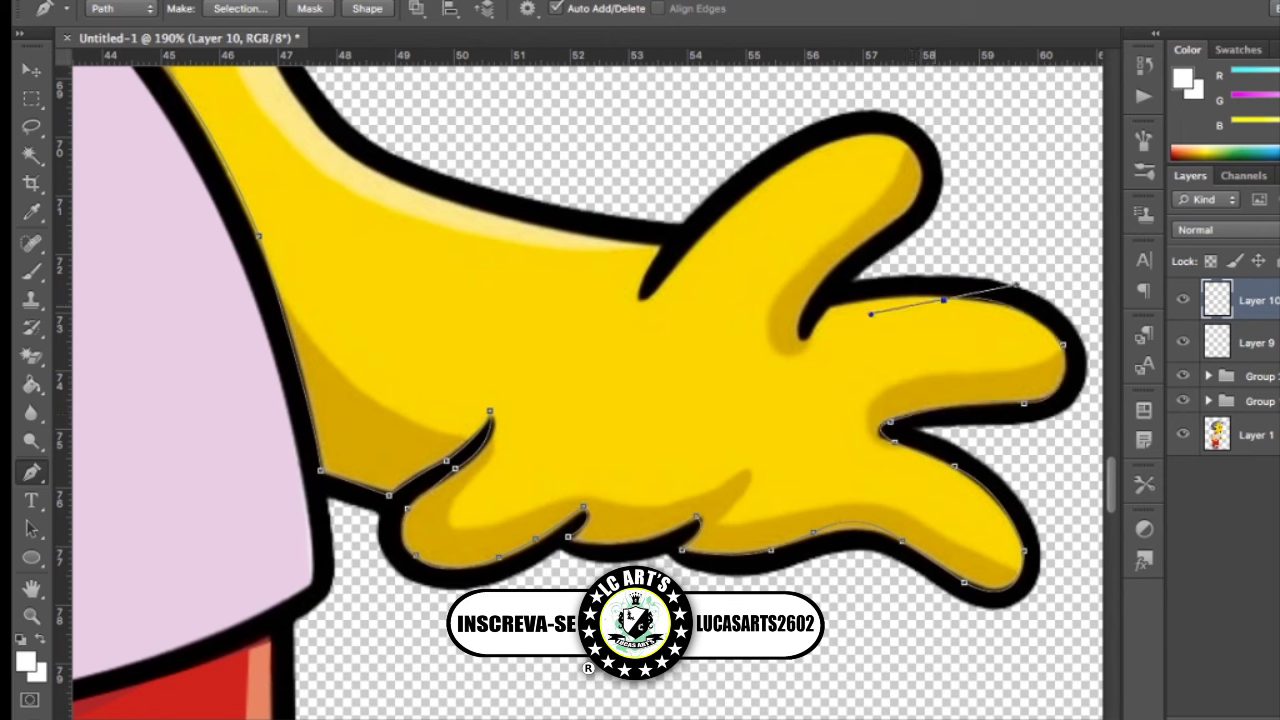
left_click(828, 305)
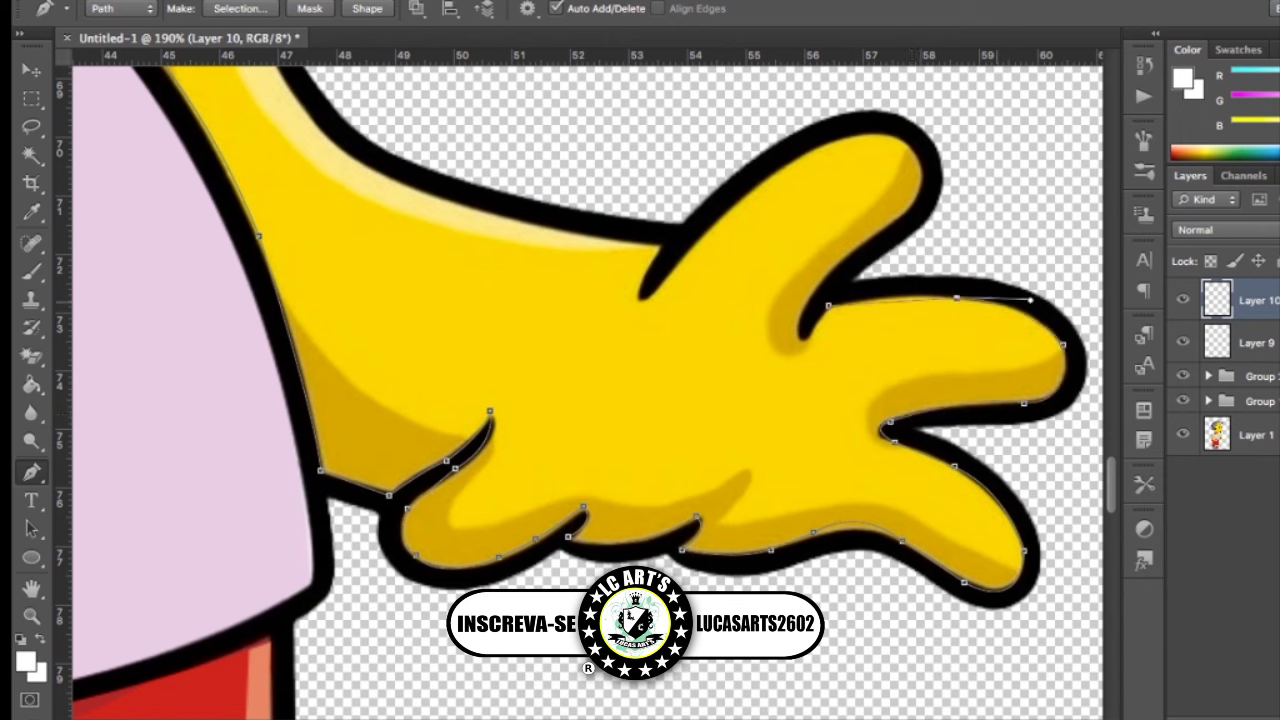
left_click_drag(1012, 295, 956, 297)
Trace between the fingers, around the upper finger and notch, back up the arm
left_click_drag(808, 340, 815, 314)
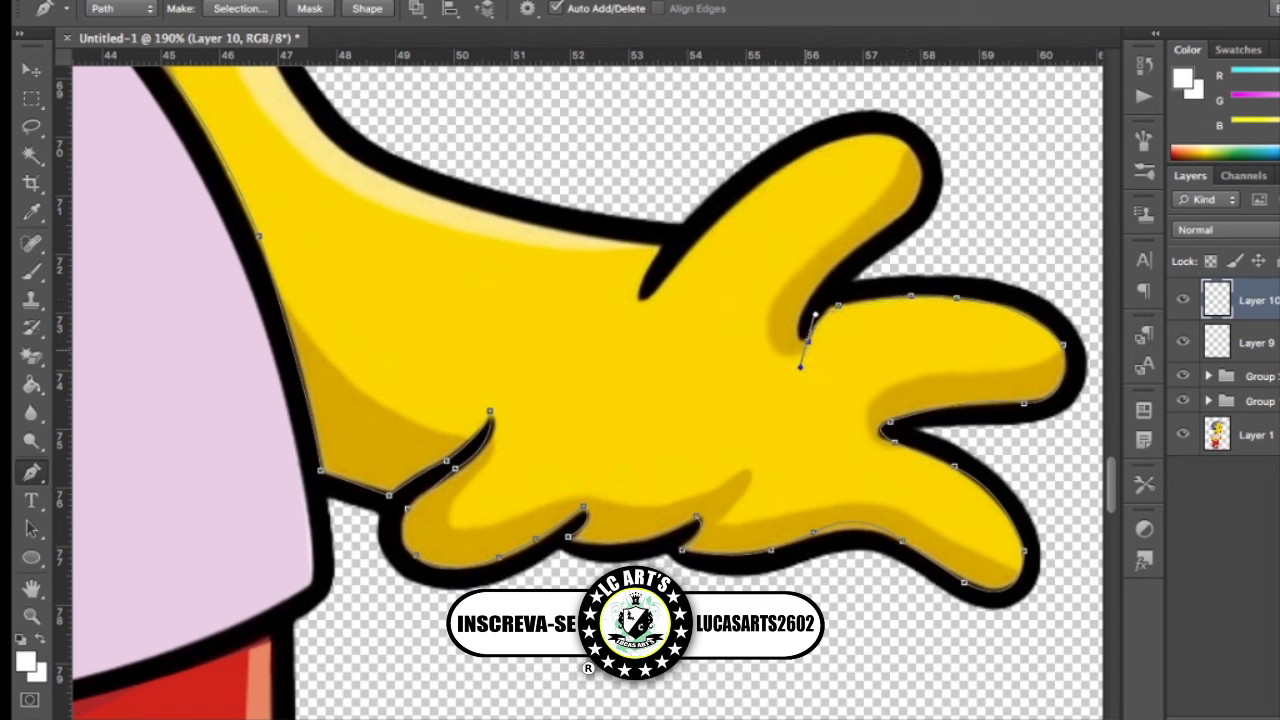
left_click_drag(895, 222, 936, 182)
left_click_drag(903, 142, 878, 120)
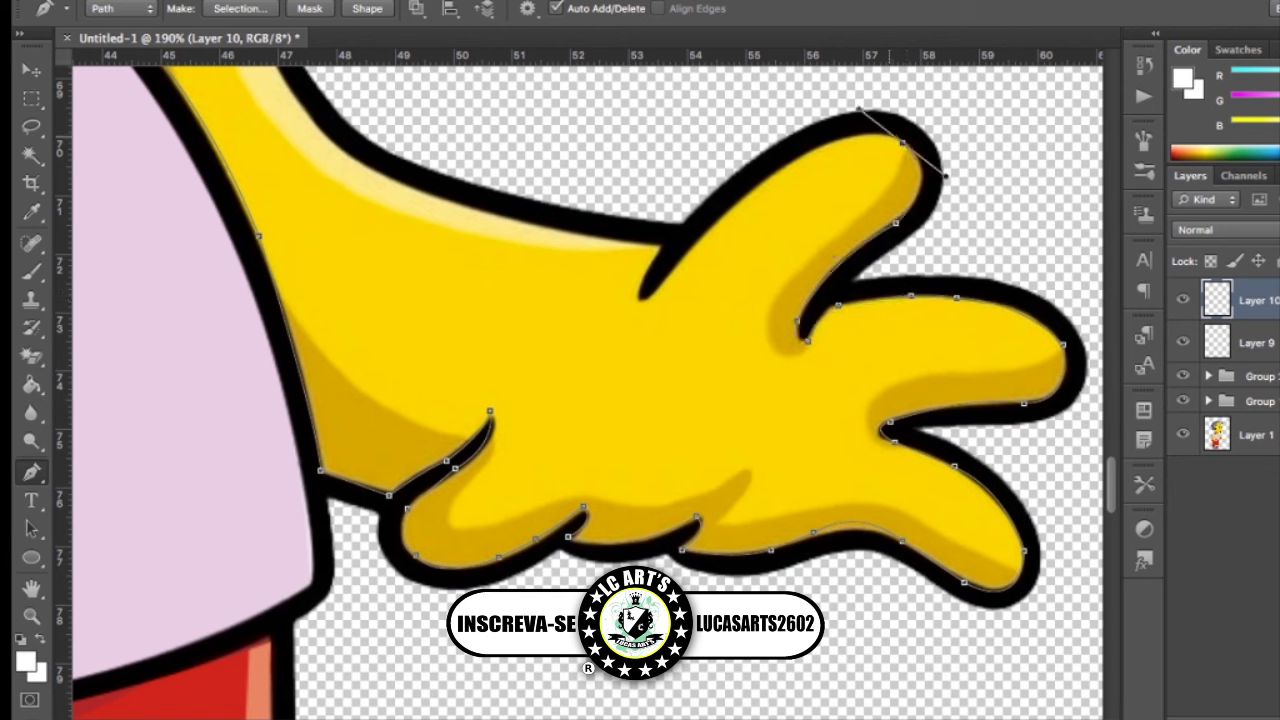
left_click_drag(787, 167, 742, 224)
left_click_drag(645, 297, 592, 371)
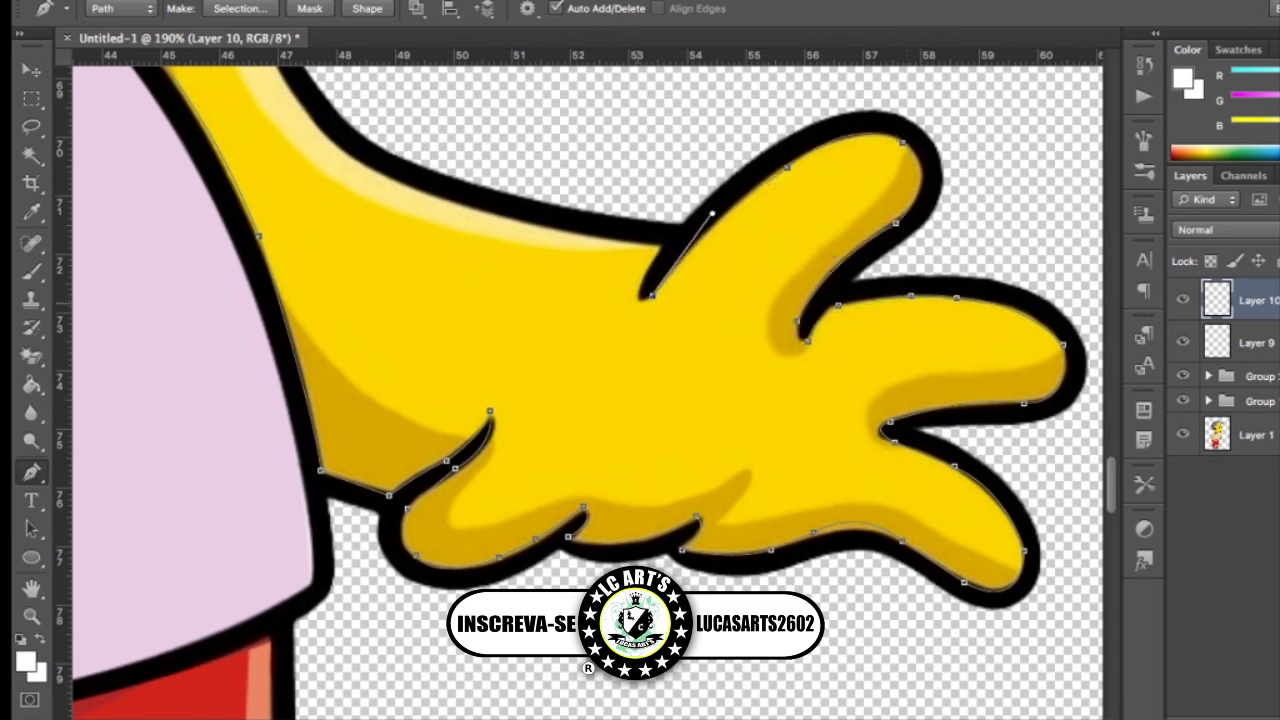
left_click_drag(659, 243, 674, 213)
scroll(674, 213, "down", 5)
scroll(600, 300, "up", 8)
left_click_drag(343, 333, 424, 469)
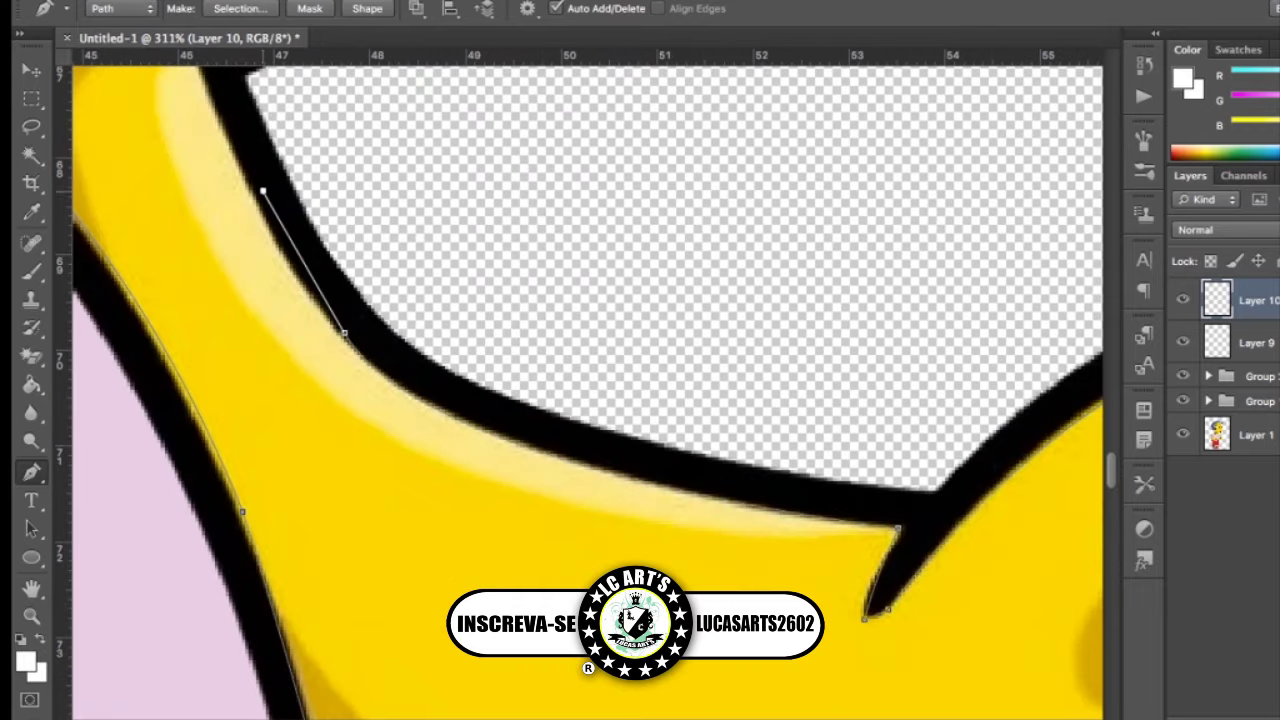
scroll(424, 469, "up", 5)
scroll(360, 486, "up", 3)
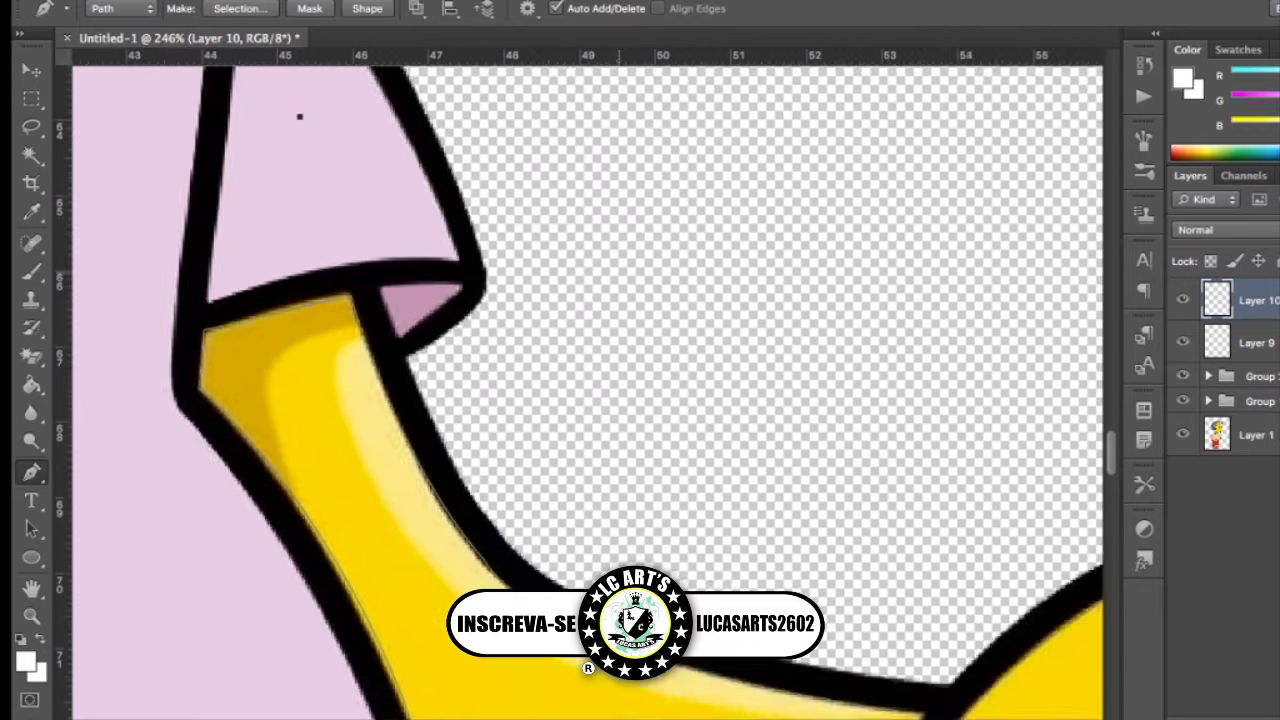
scroll(300, 117, "down", 15)
scroll(592, 346, "up", 3)
Trace curved anchors along the chin and inside of the open mouth
key("i")
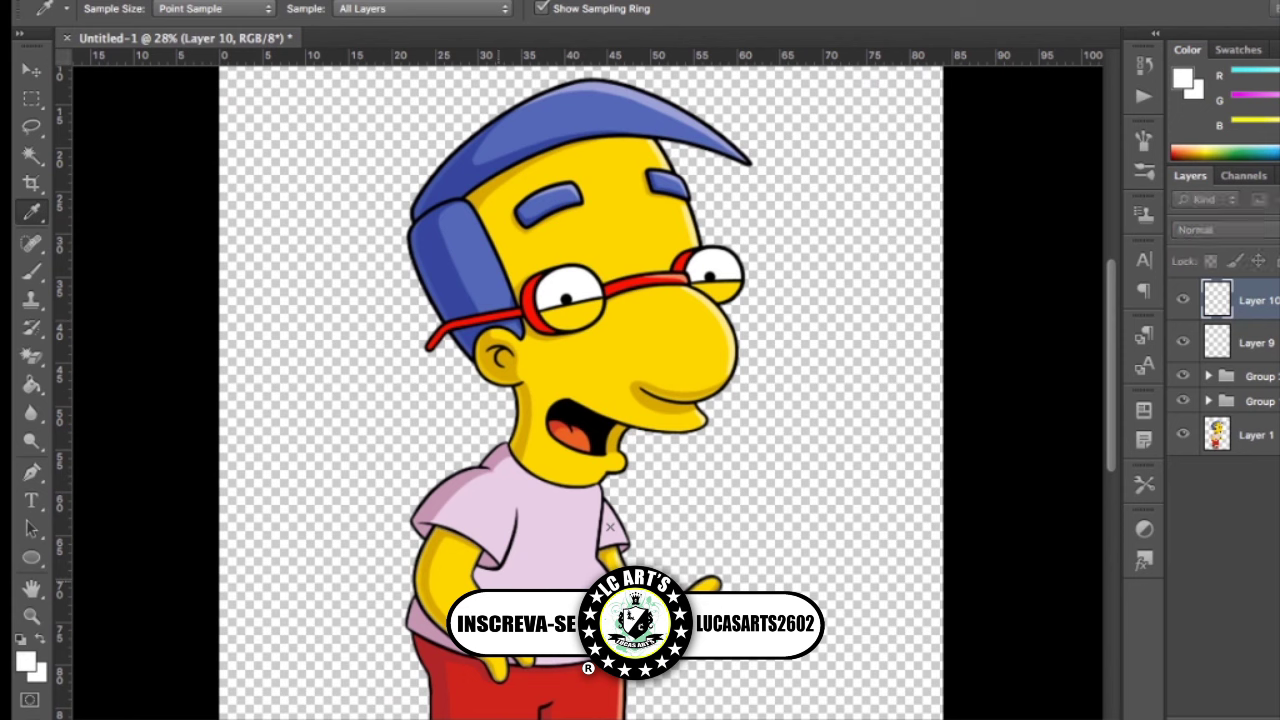
key("p")
scroll(537, 410, "up", 4)
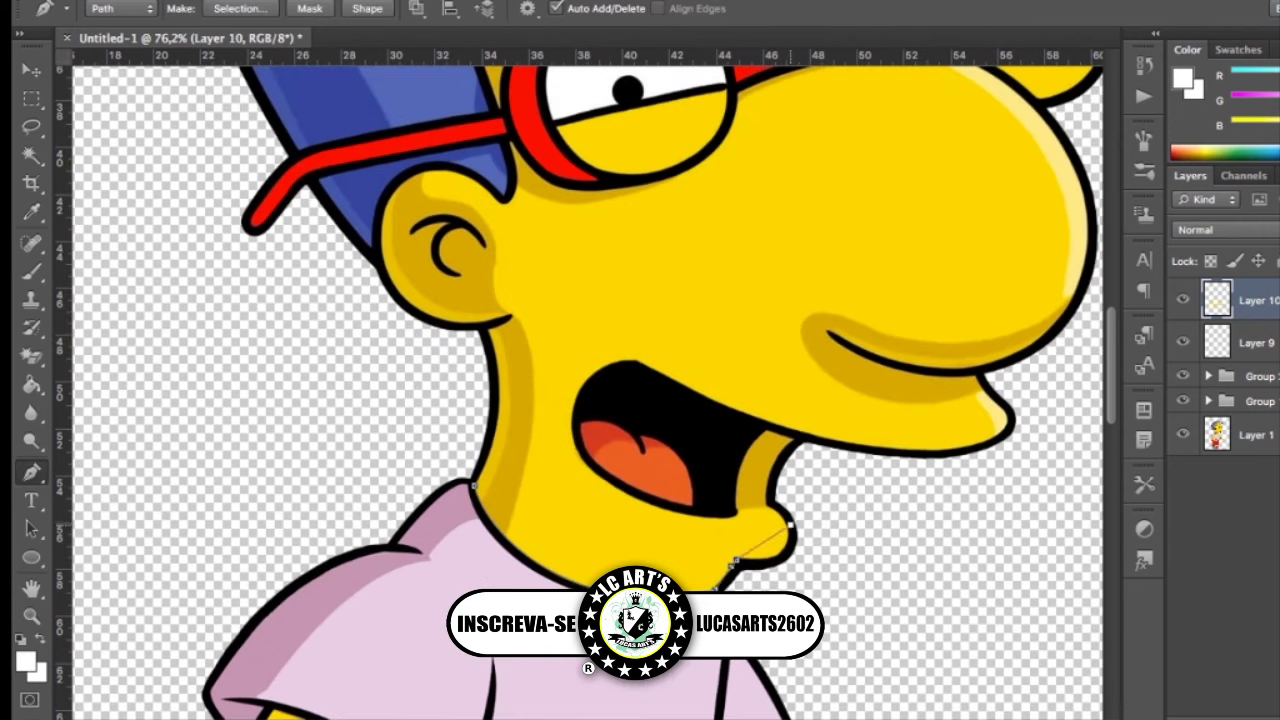
left_click_drag(791, 525, 768, 505)
mouse_move(792, 439)
left_mouse_down()
mouse_move(829, 411)
mouse_move(728, 457)
left_mouse_up()
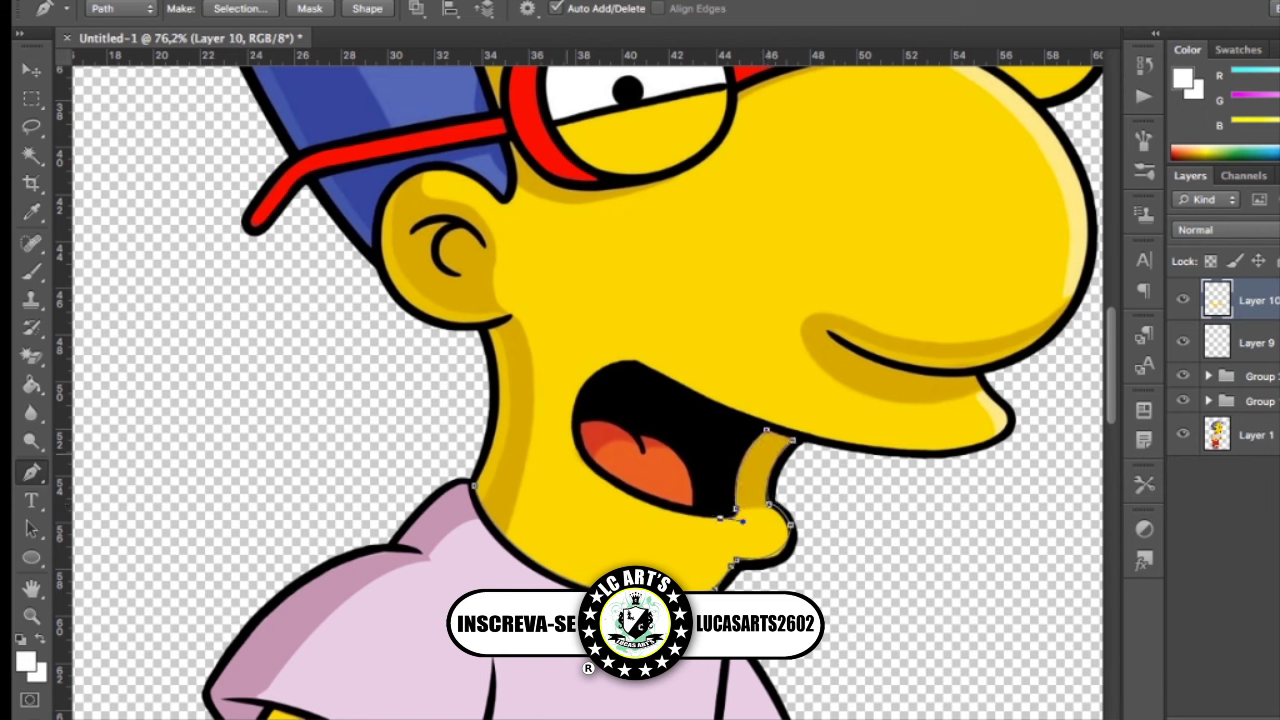
left_click_drag(585, 467, 543, 414)
mouse_move(619, 361)
left_mouse_down()
mouse_move(700, 341)
mouse_move(682, 389)
left_mouse_up()
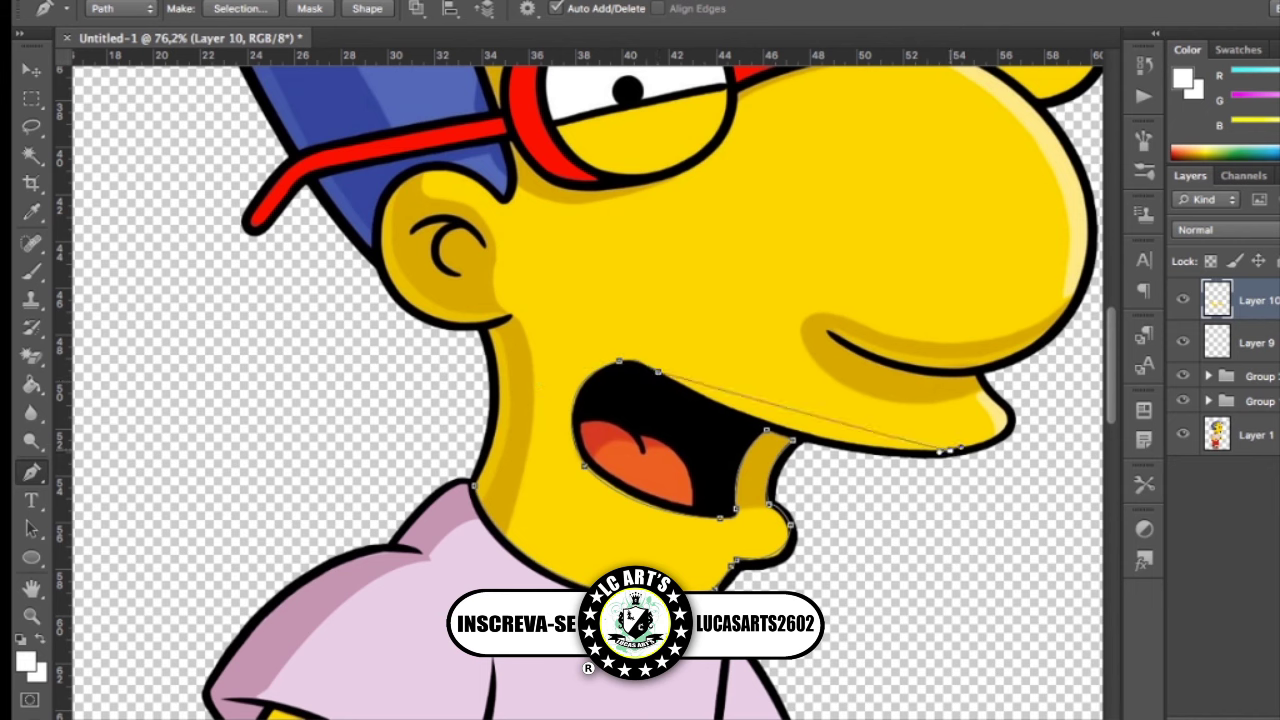
Extend the path along the upper lip, muzzle fold and over the nose
left_click_drag(950, 449, 1092, 436)
left_click_drag(1009, 418, 1008, 444)
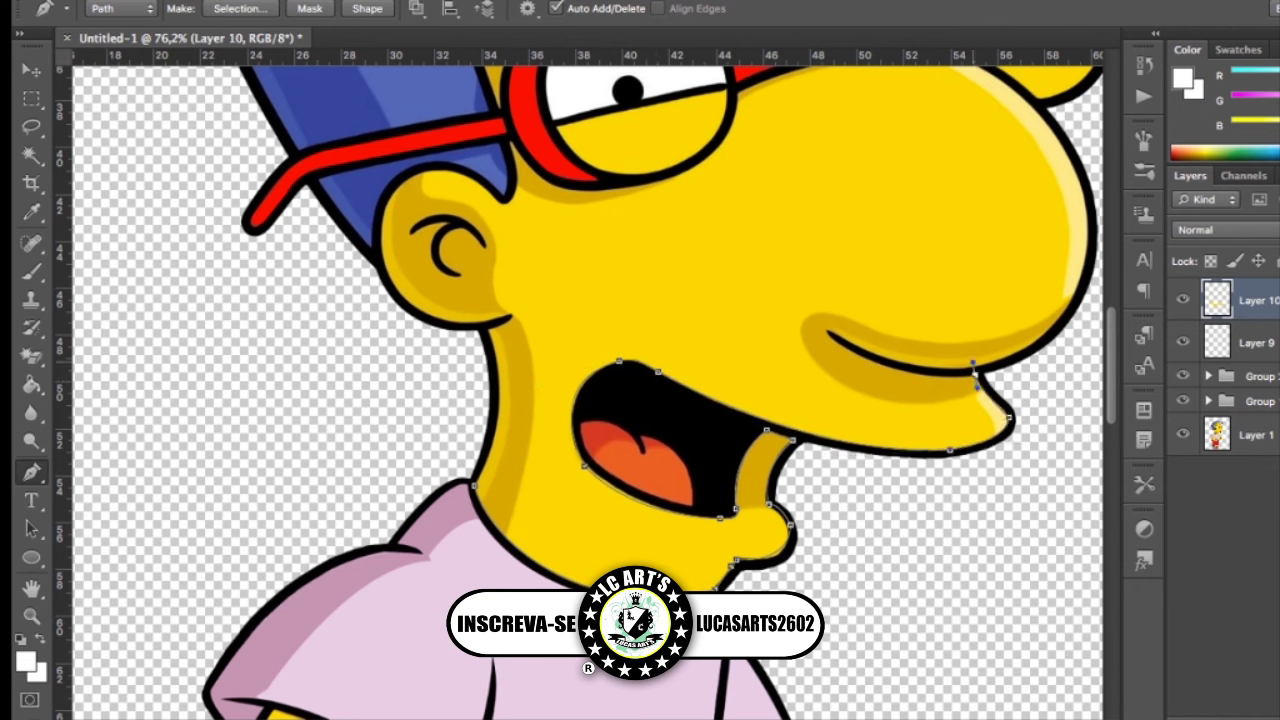
left_click_drag(825, 330, 891, 375)
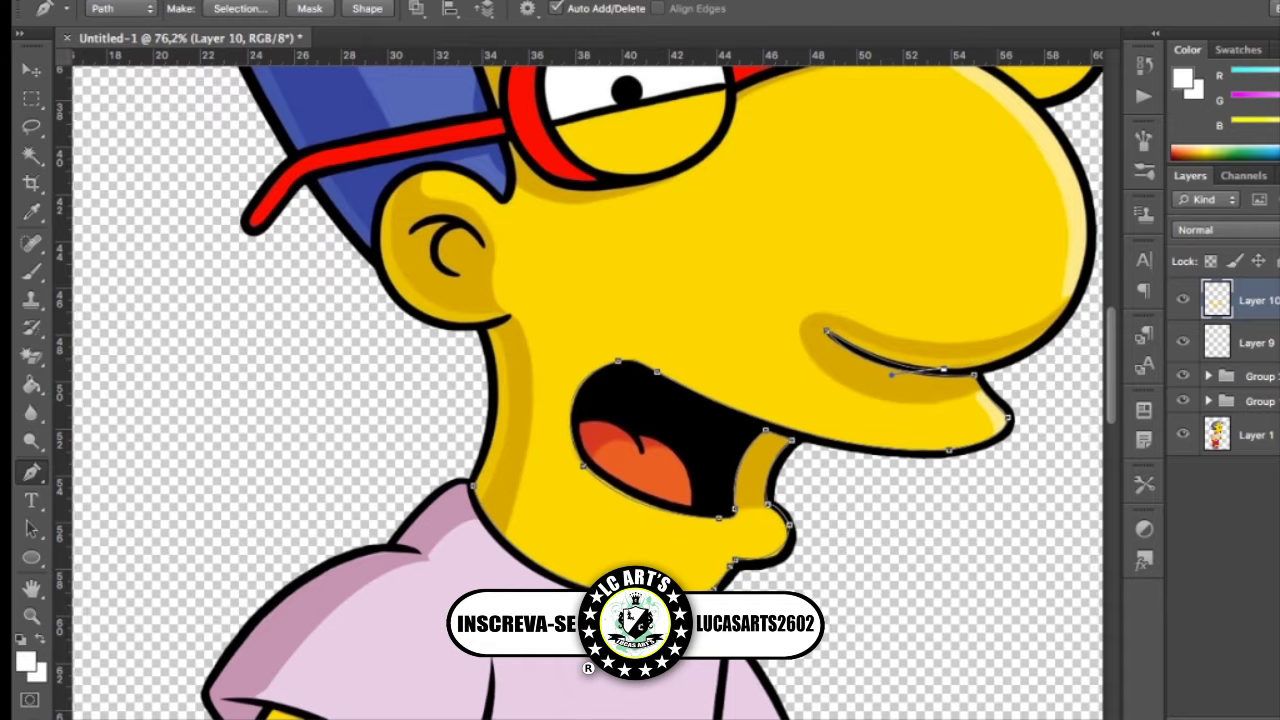
scroll(891, 375, "right", 3)
scroll(903, 366, "up", 5)
left_click_drag(842, 285, 928, 328)
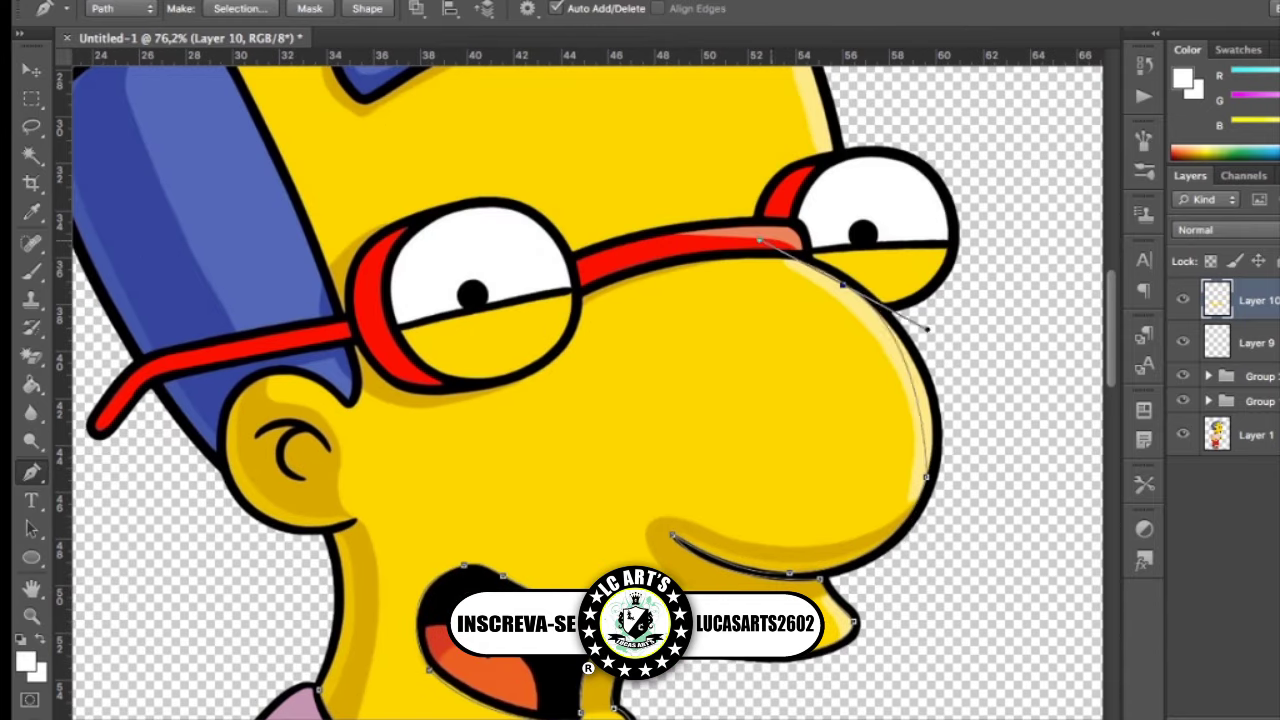
left_click_drag(800, 258, 735, 185)
left_click_drag(580, 297, 540, 327)
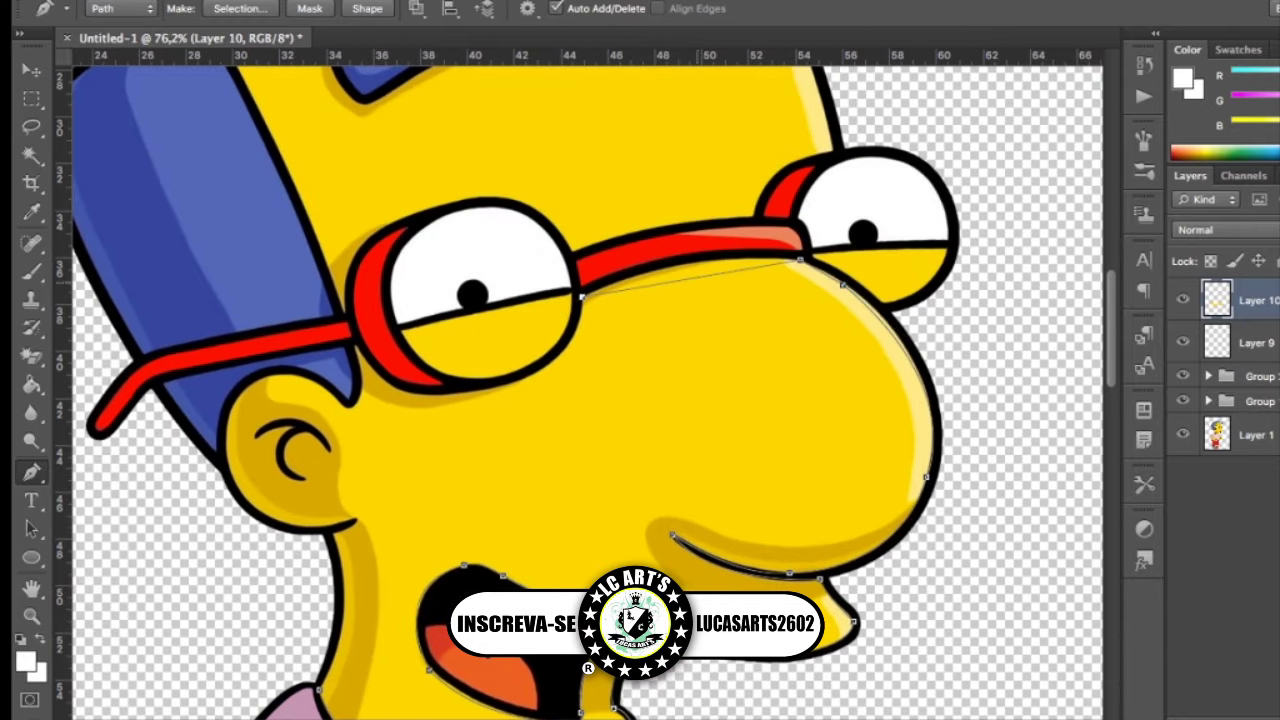
Continue the path under the glasses rim to the blue hair's lower edge
scroll(500, 420, "down", 4)
scroll(500, 420, "up", 3)
left_click_drag(497, 397, 424, 402)
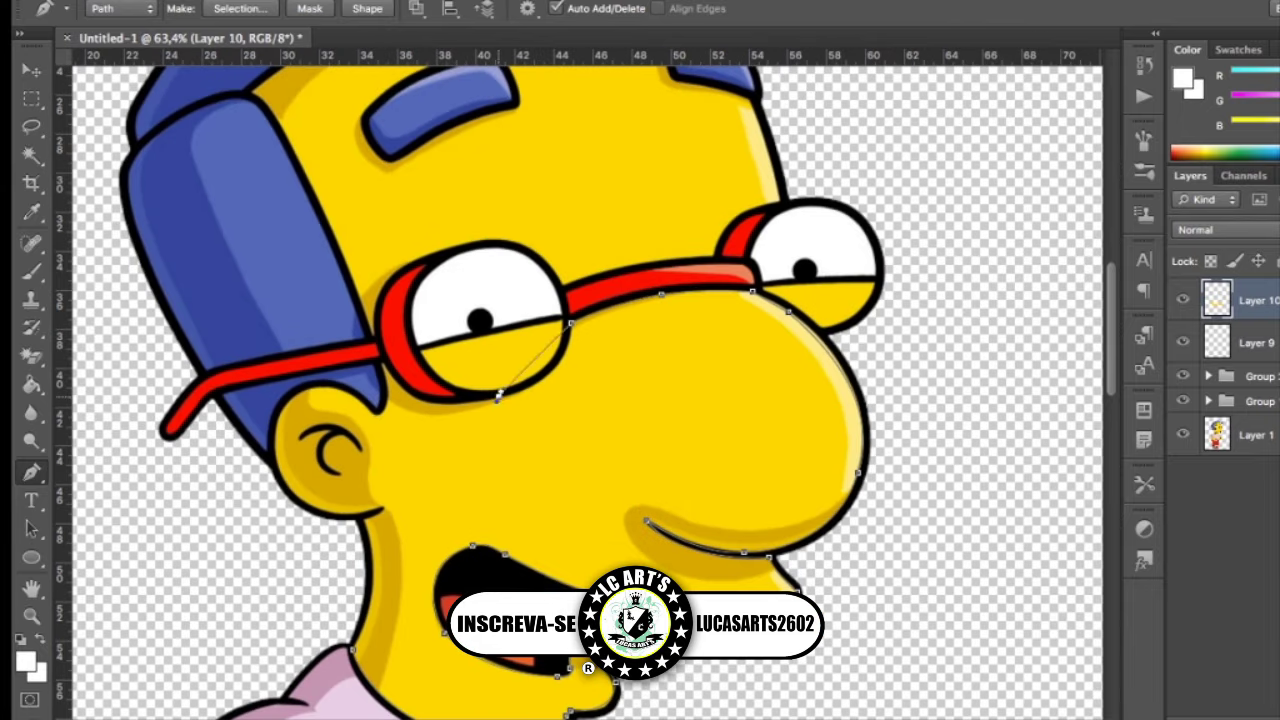
left_click(397, 388)
scroll(400, 384, "up", 3)
scroll(451, 371, "up", 2)
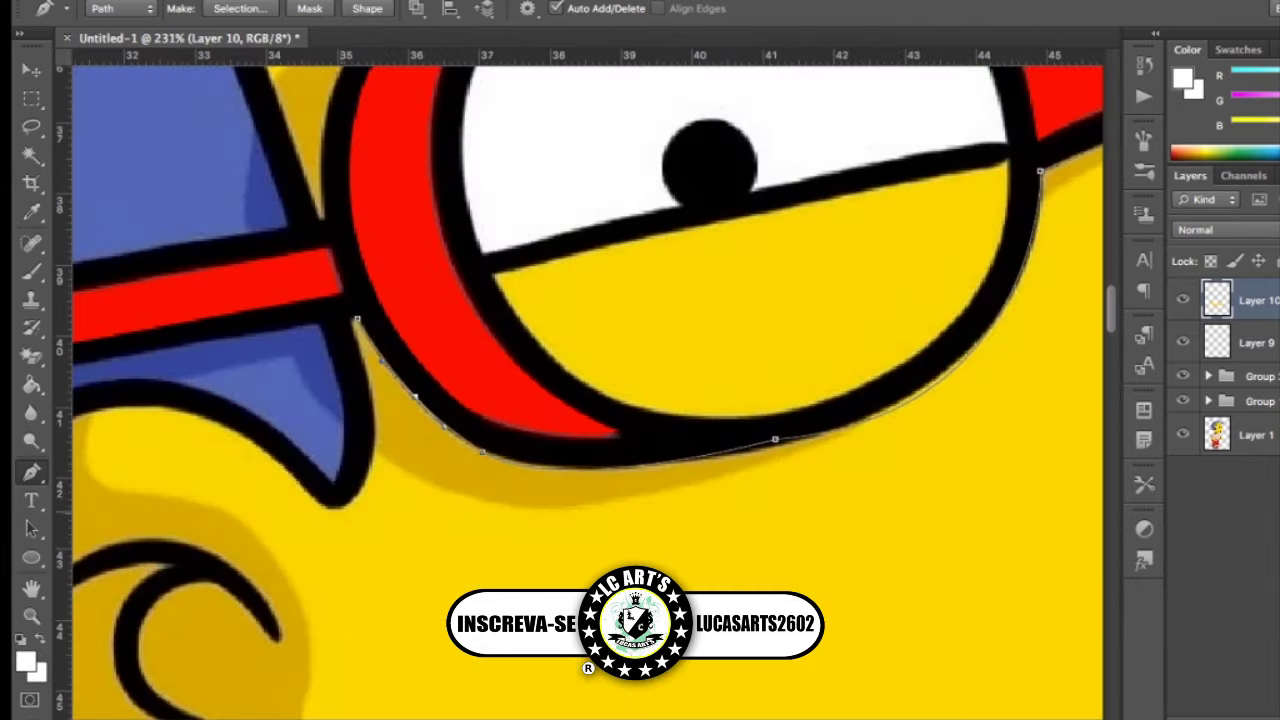
left_click_drag(340, 511, 270, 546)
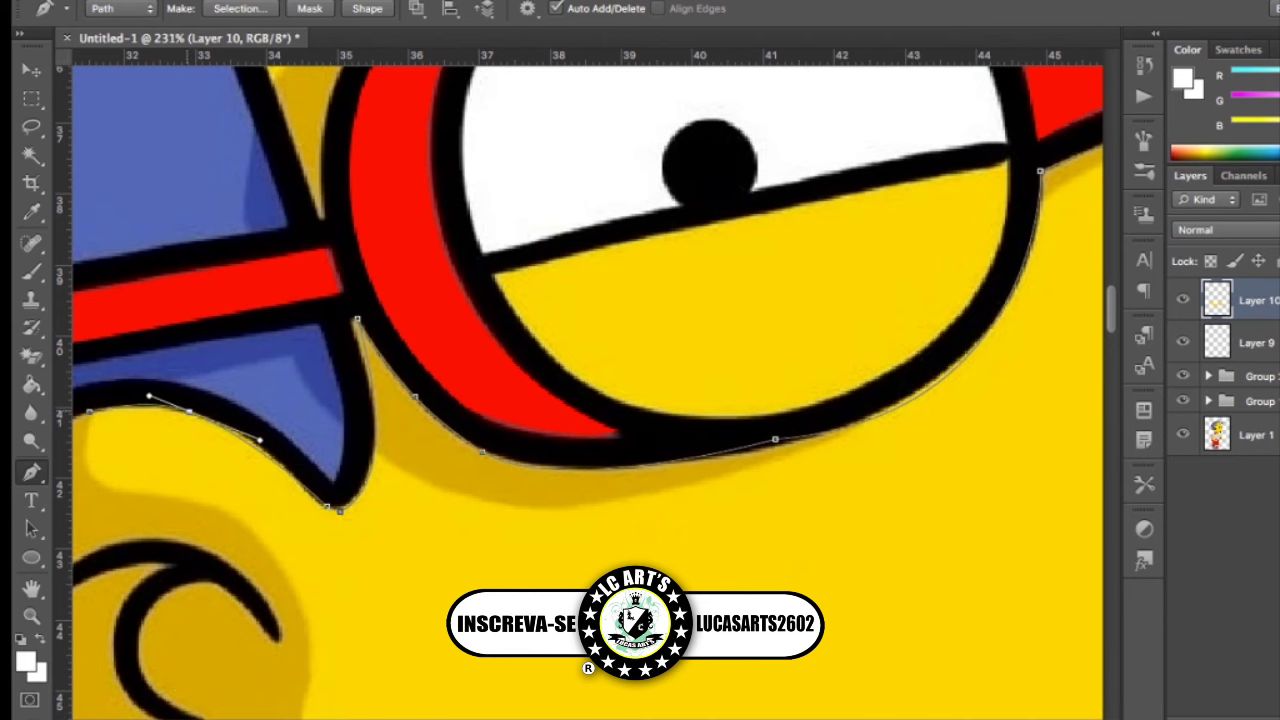
left_click_drag(256, 440, 238, 428)
Trace around the ear to where it meets the neck
scroll(300, 480, "down", 4)
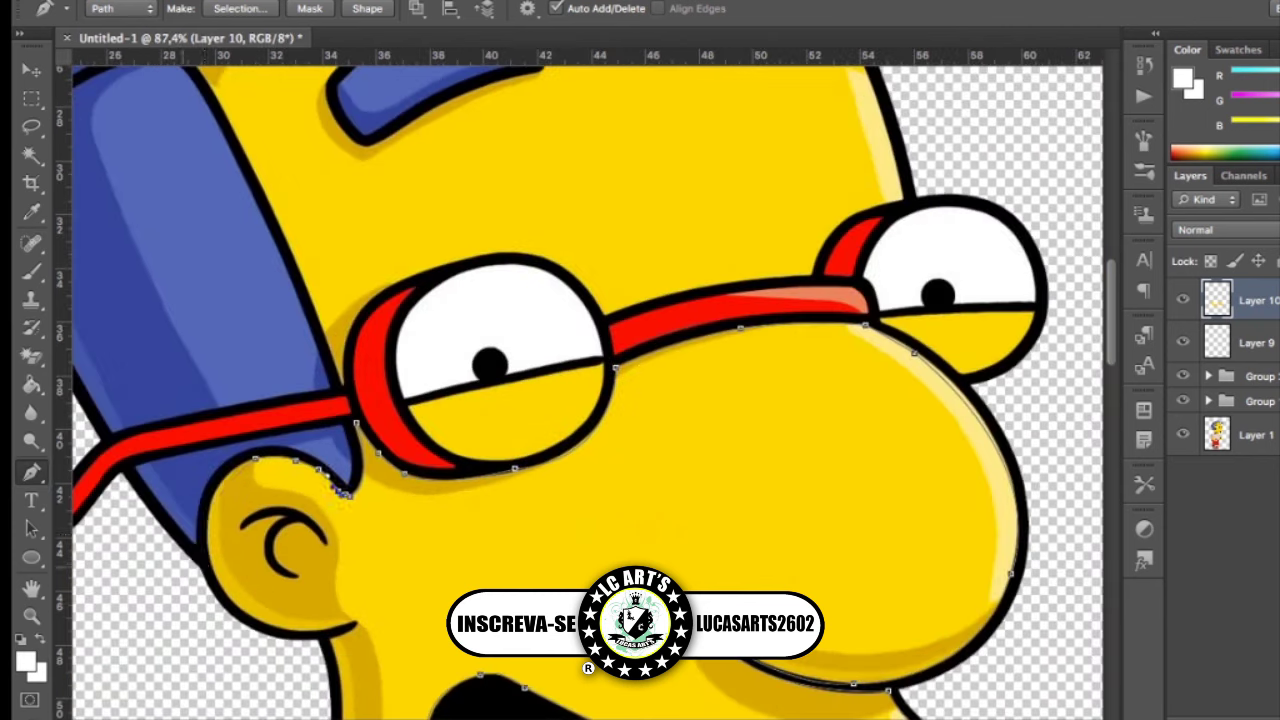
mouse_move(303, 632)
left_mouse_down()
mouse_move(355, 640)
mouse_move(372, 601)
left_mouse_up()
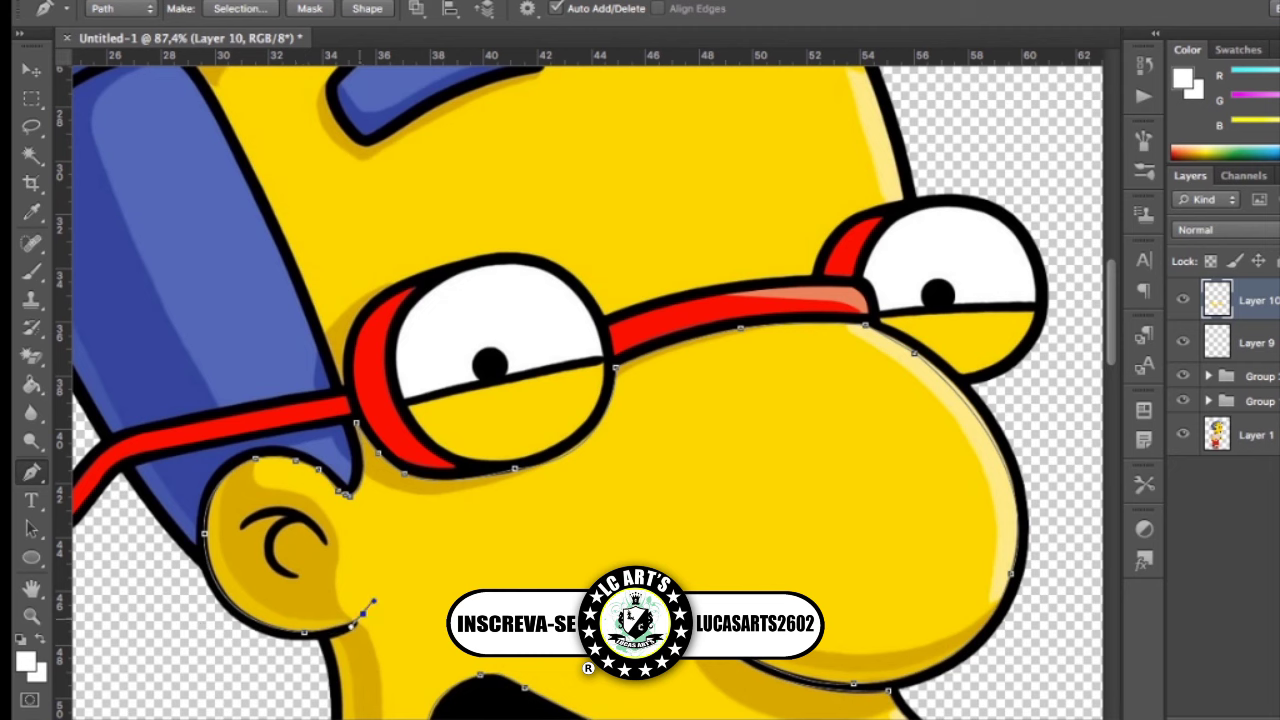
scroll(400, 500, "down", 3)
scroll(560, 400, "up", 5)
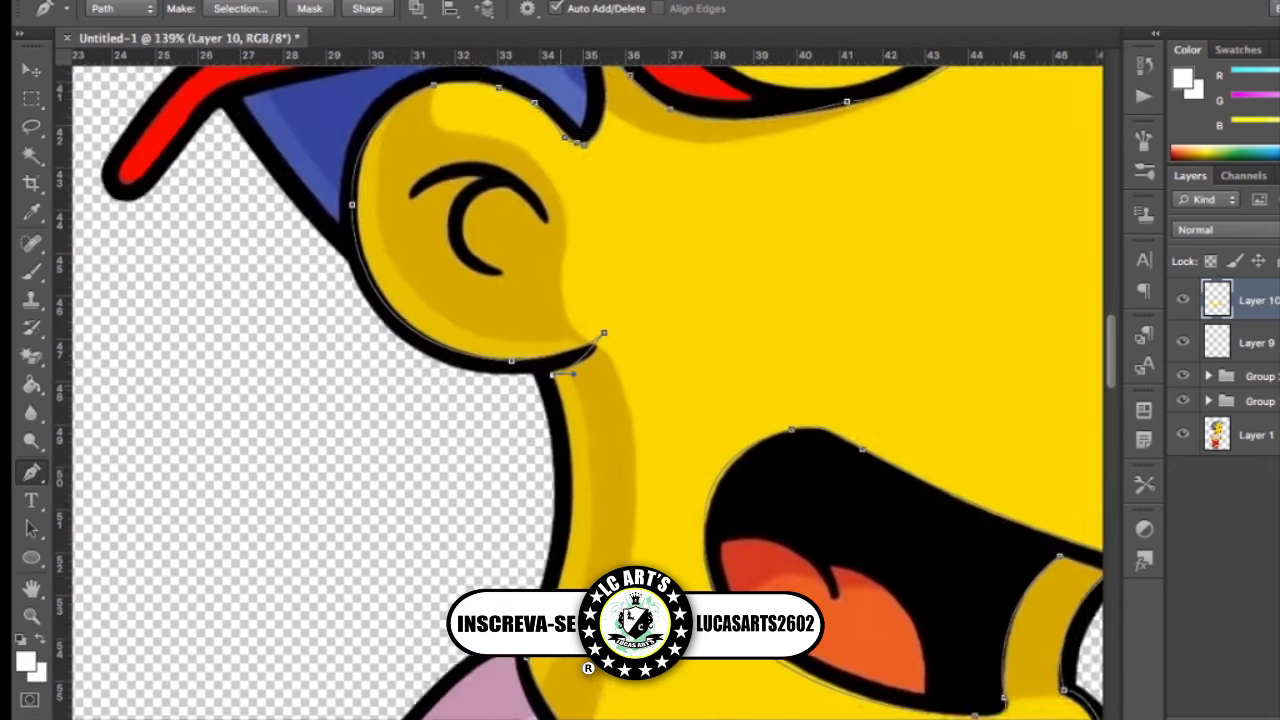
left_click_drag(526, 362, 593, 224)
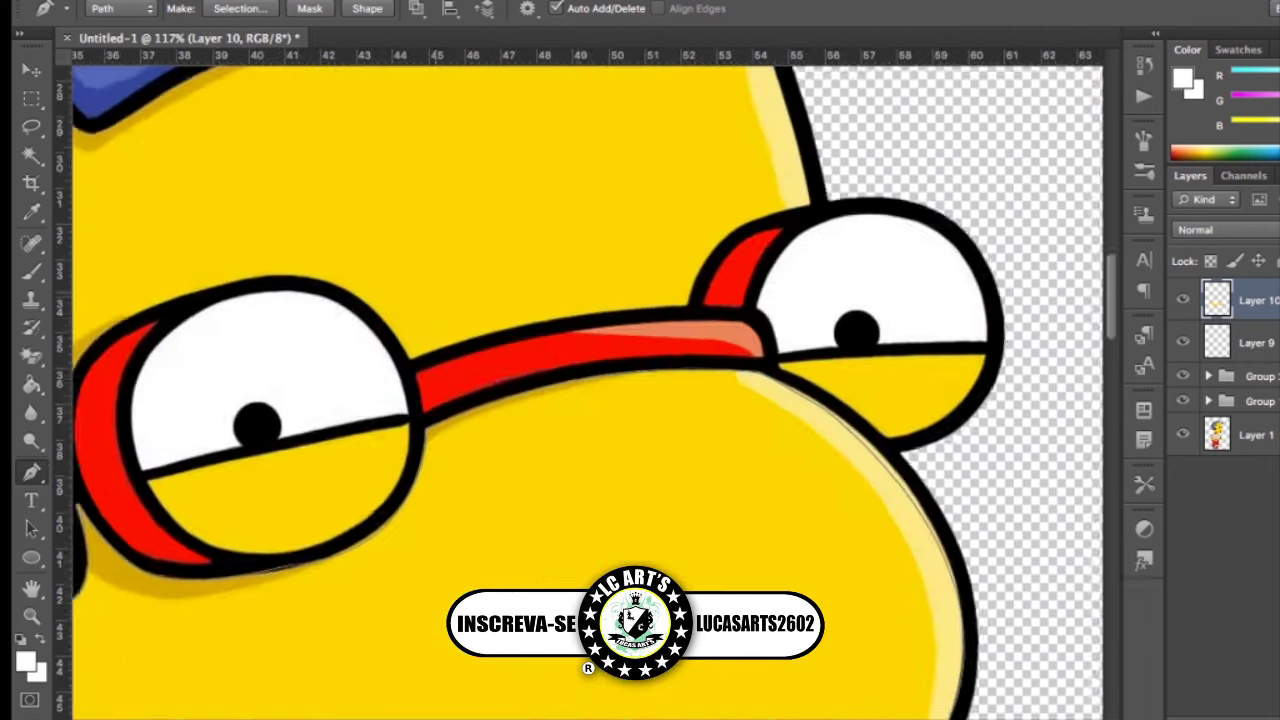
Trace a closed Pen path around the skin shading at the right eye corner
key("p")
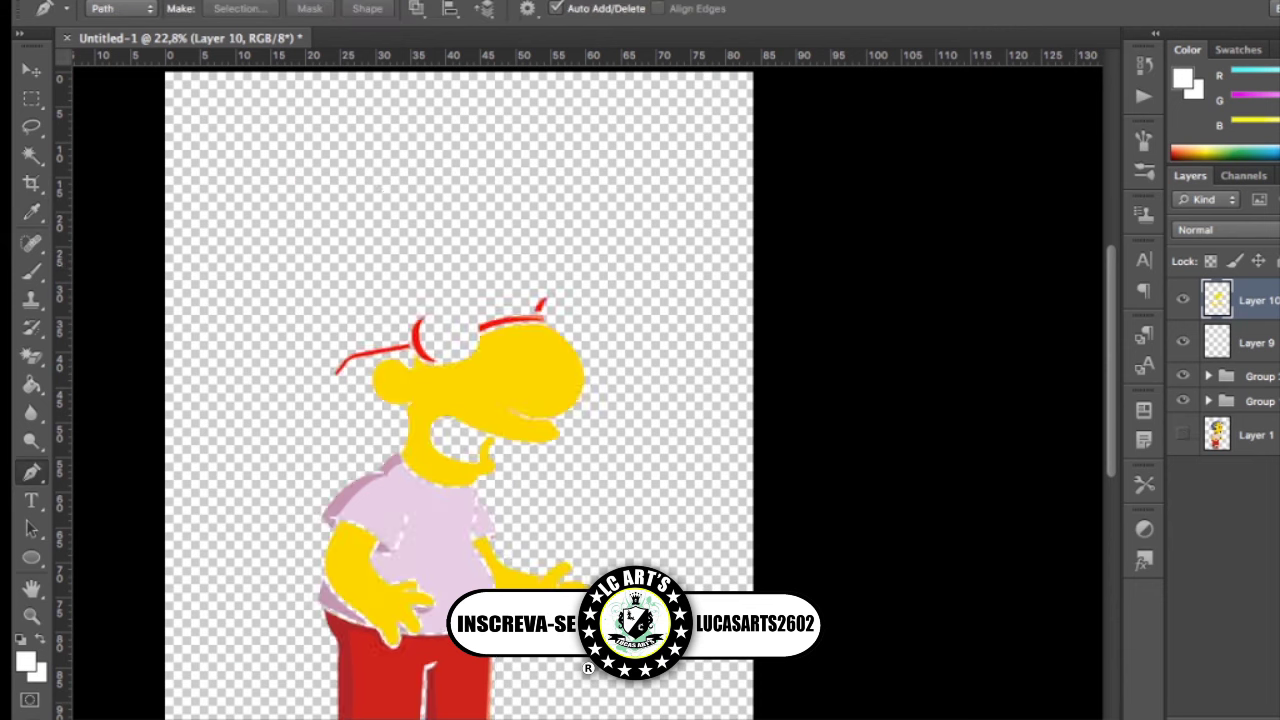
scroll(360, 490, "up", 5)
scroll(360, 490, "down", 5)
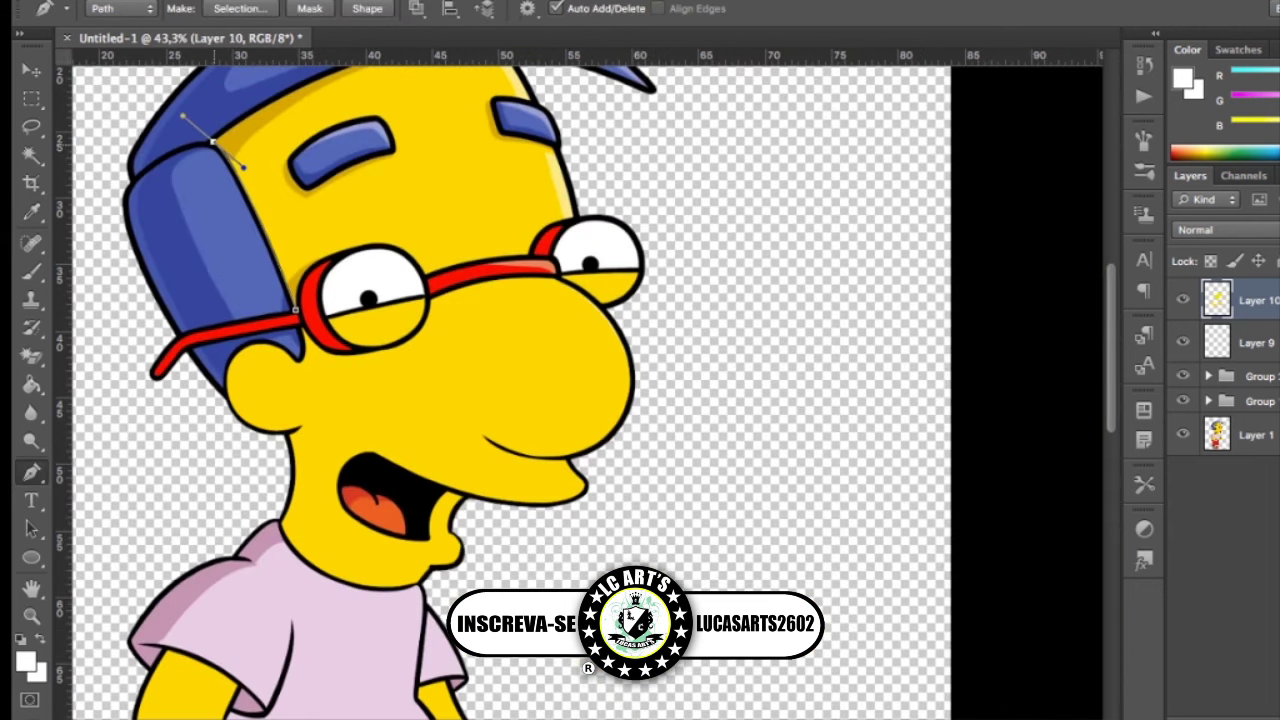
scroll(360, 490, "down", 1)
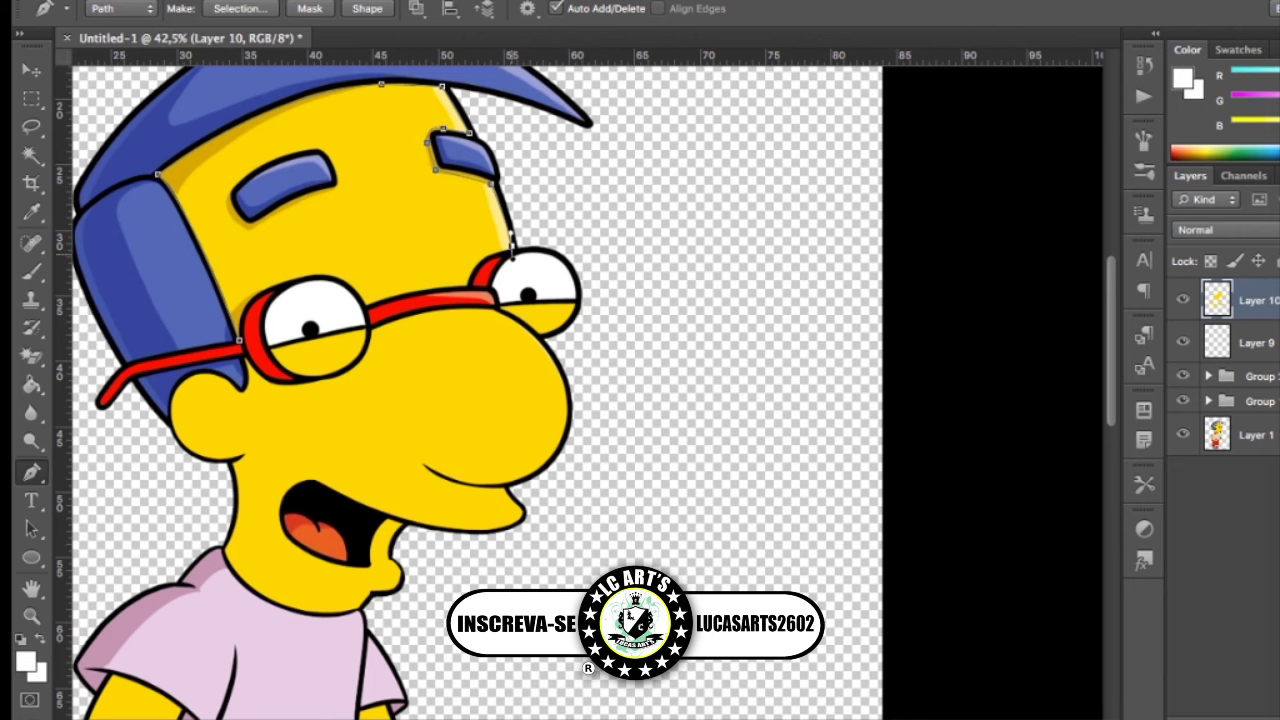
scroll(500, 235, "up", 5)
scroll(500, 235, "down", 4)
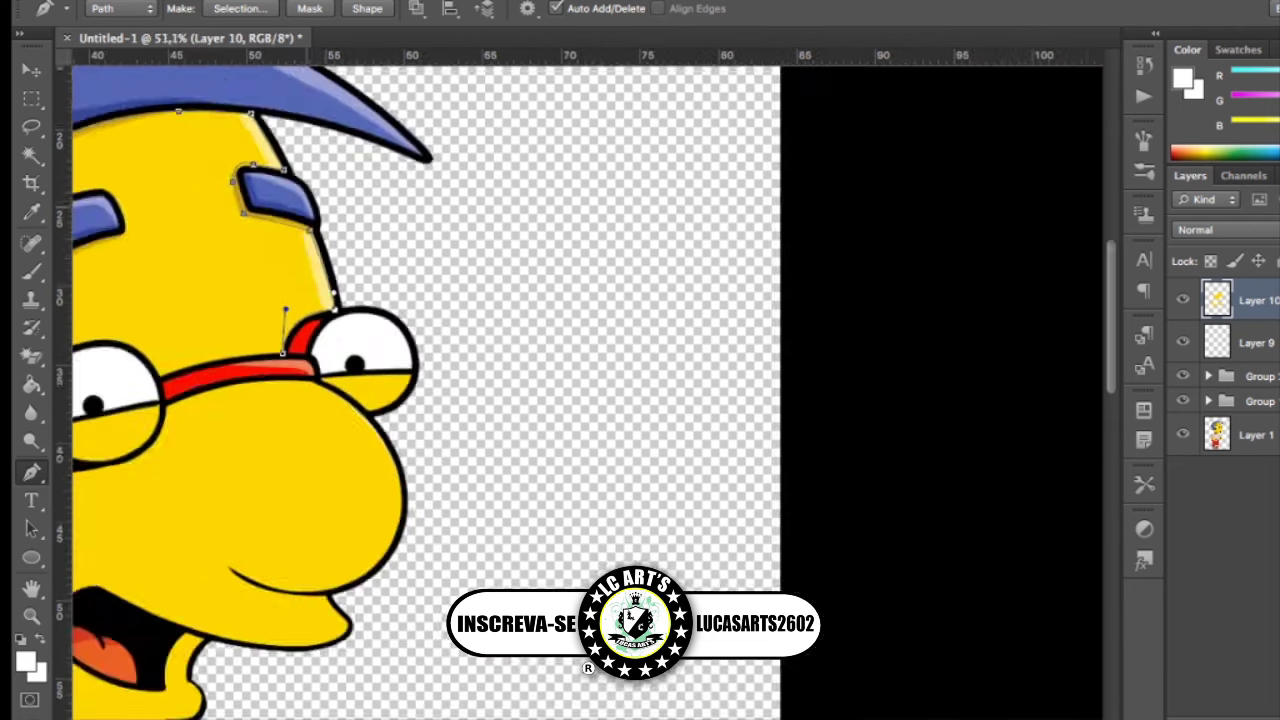
scroll(500, 235, "up", 5)
scroll(634, 244, "up", 2)
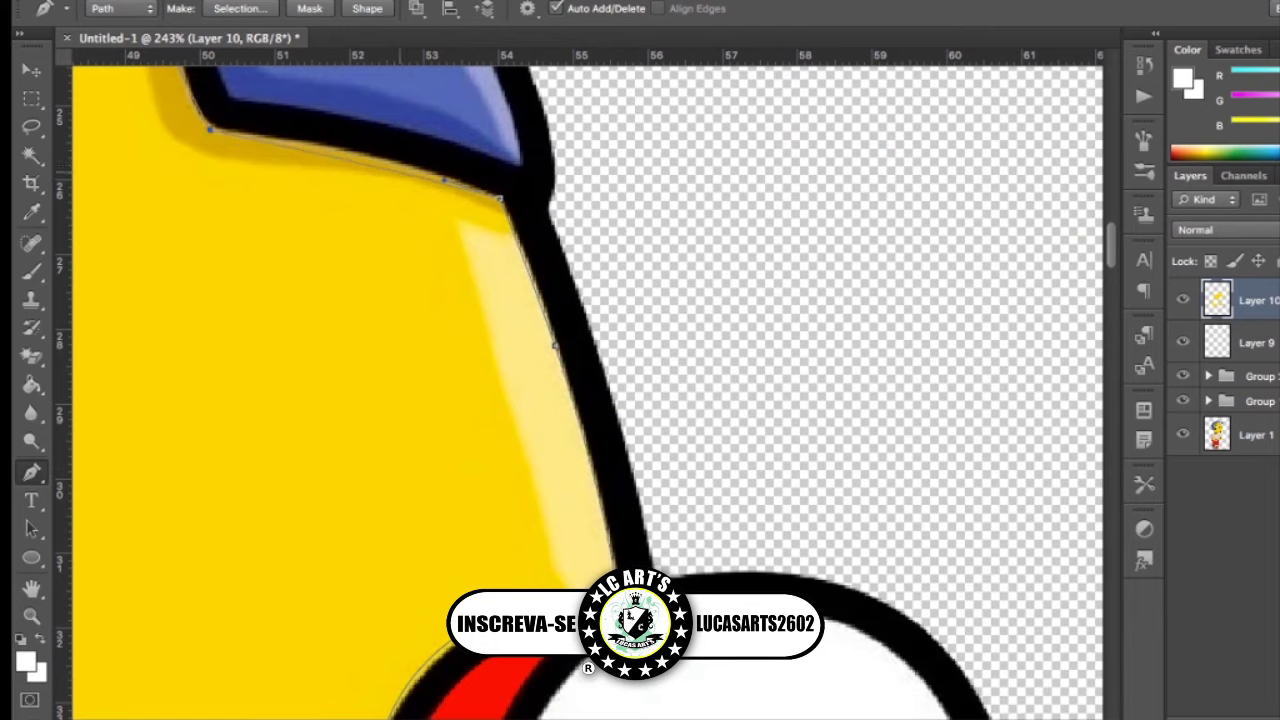
scroll(634, 244, "down", 3)
scroll(634, 244, "down", 2)
scroll(300, 160, "up", 6)
scroll(300, 160, "down", 2)
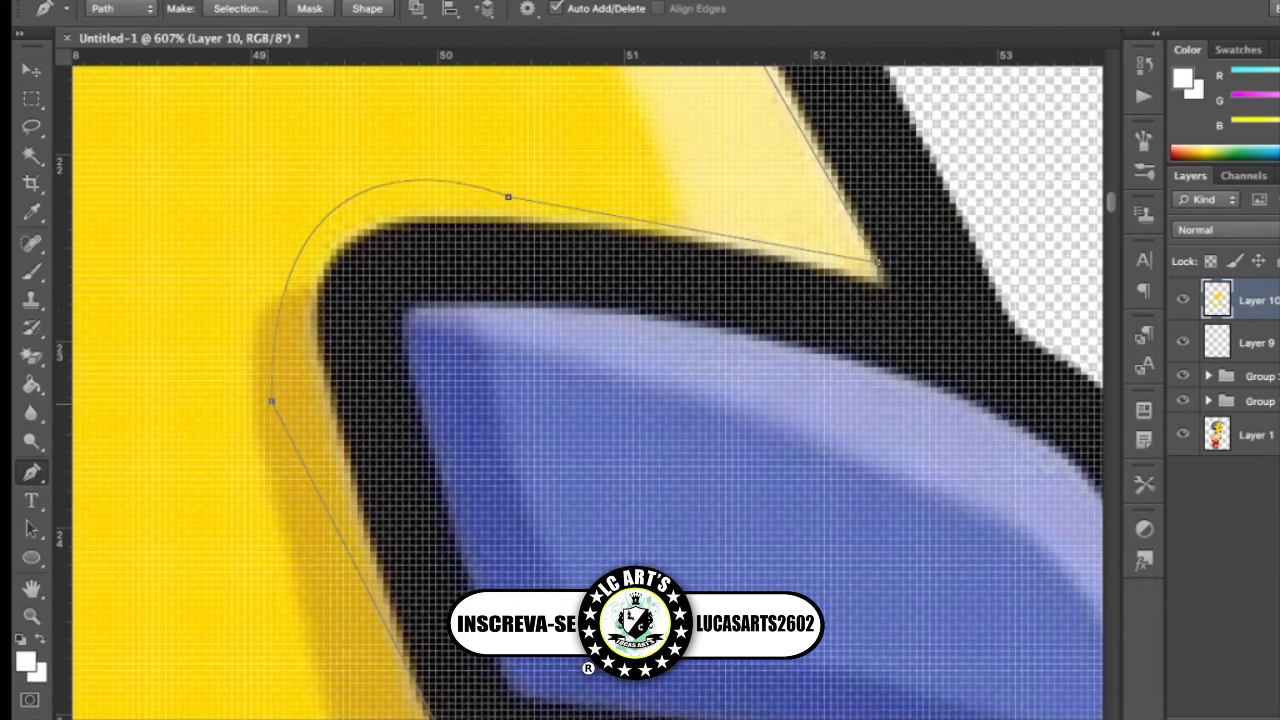
left_click_drag(343, 214, 429, 166)
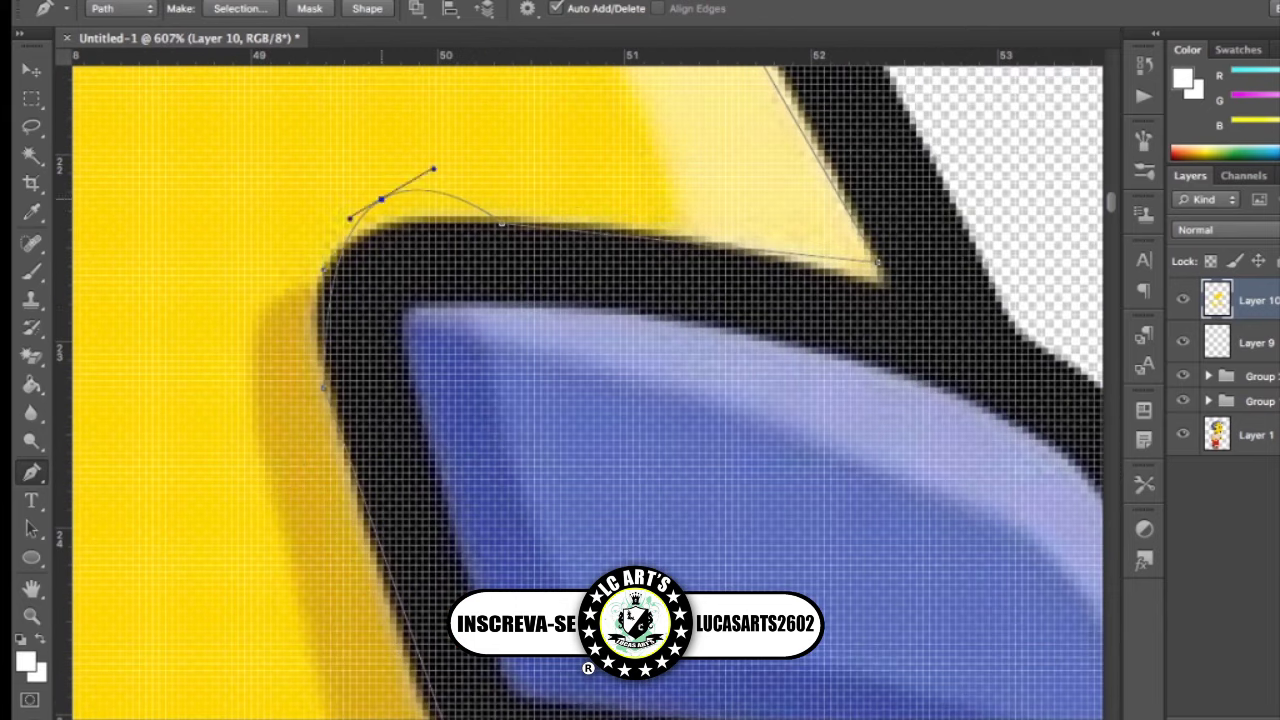
scroll(487, 313, "down", 8)
scroll(487, 313, "up", 1)
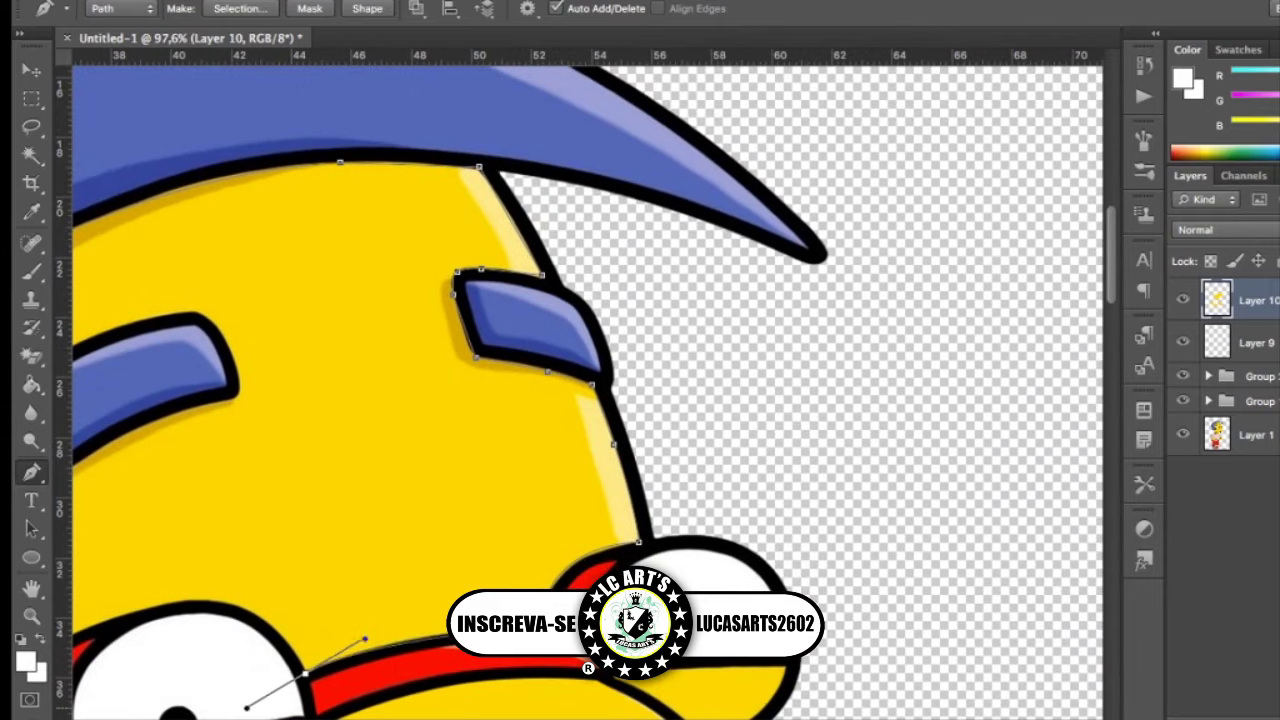
scroll(405, 609, "up", 2)
left_click_drag(405, 609, 771, 609)
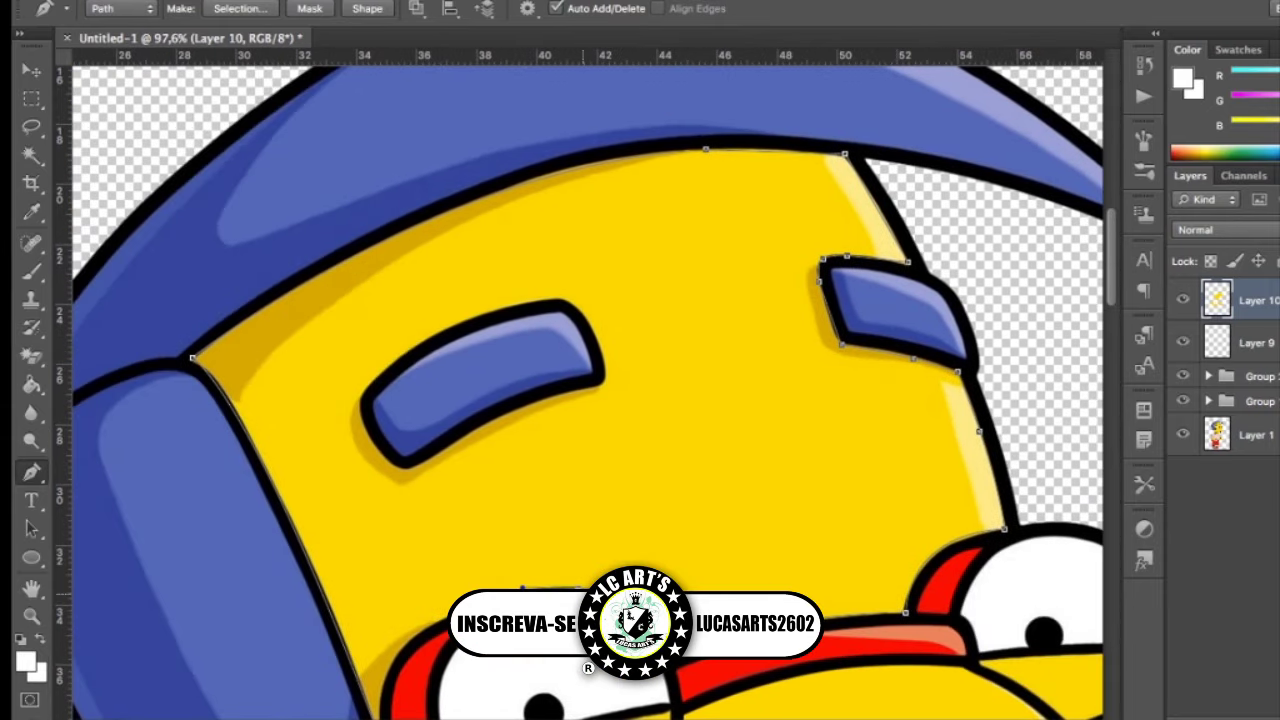
scroll(410, 615, "up", 2)
scroll(410, 615, "down", 3)
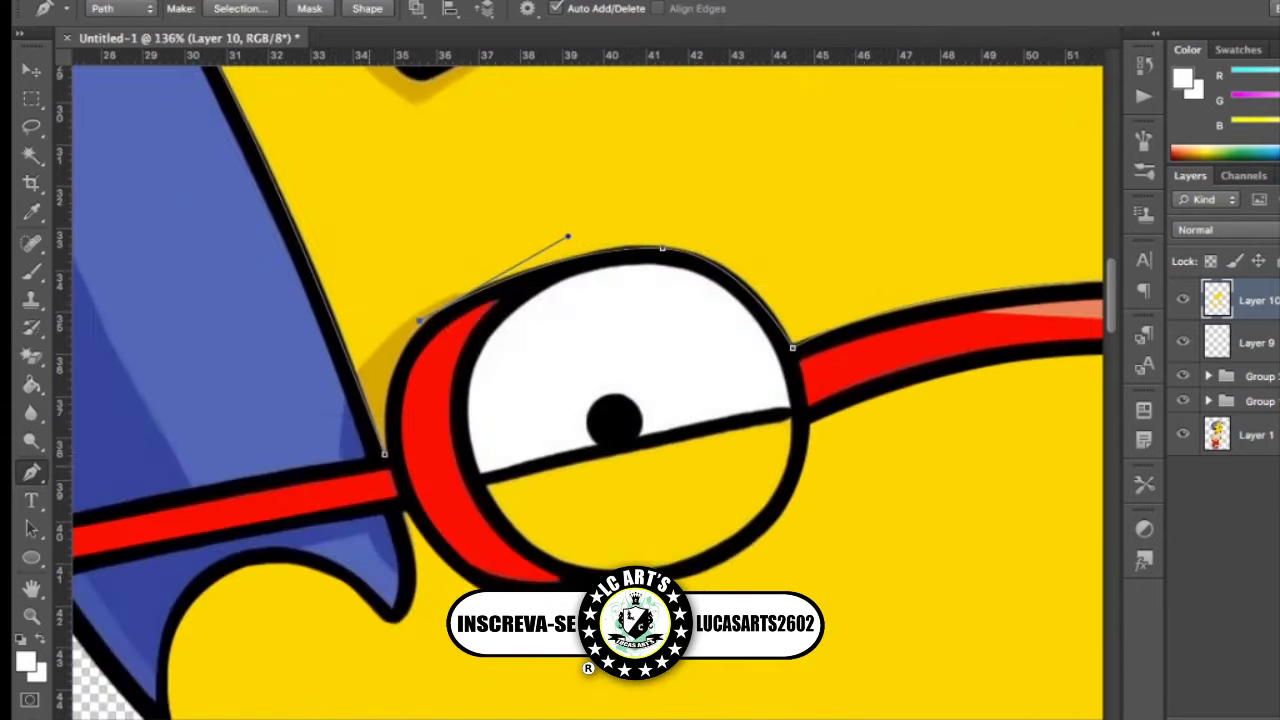
left_click_drag(790, 417, 814, 534)
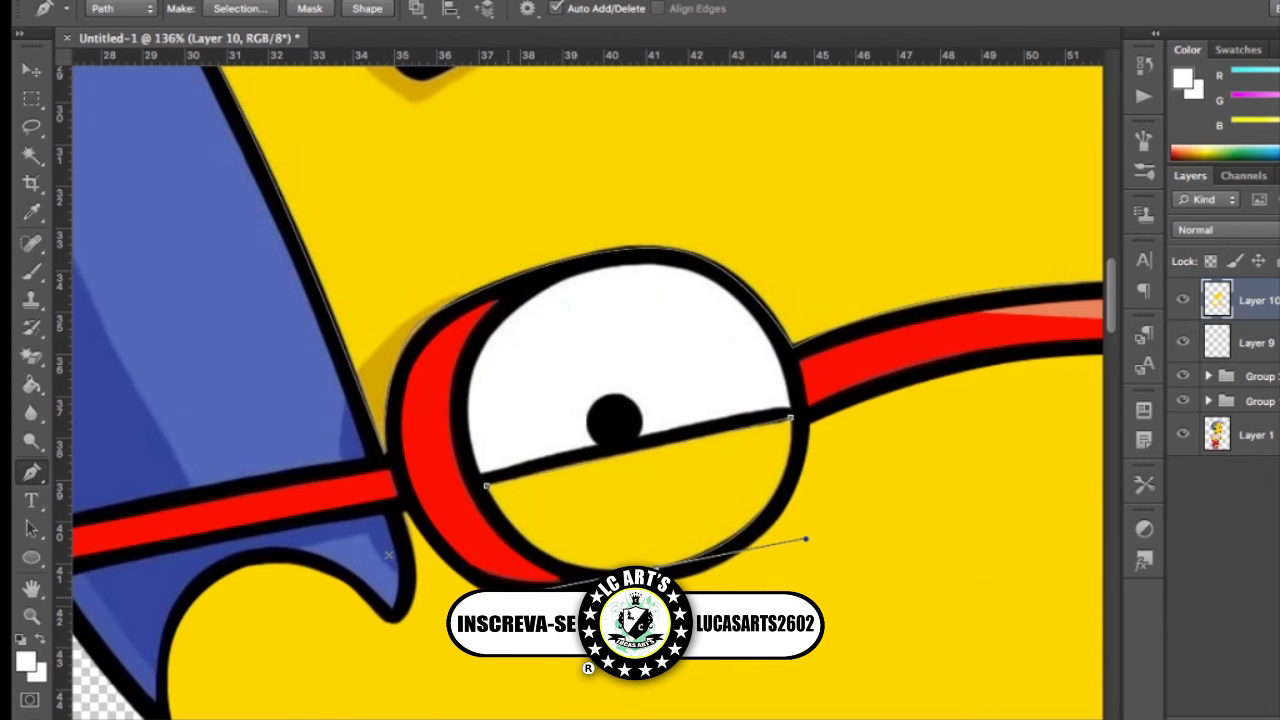
scroll(950, 710, "up", 3)
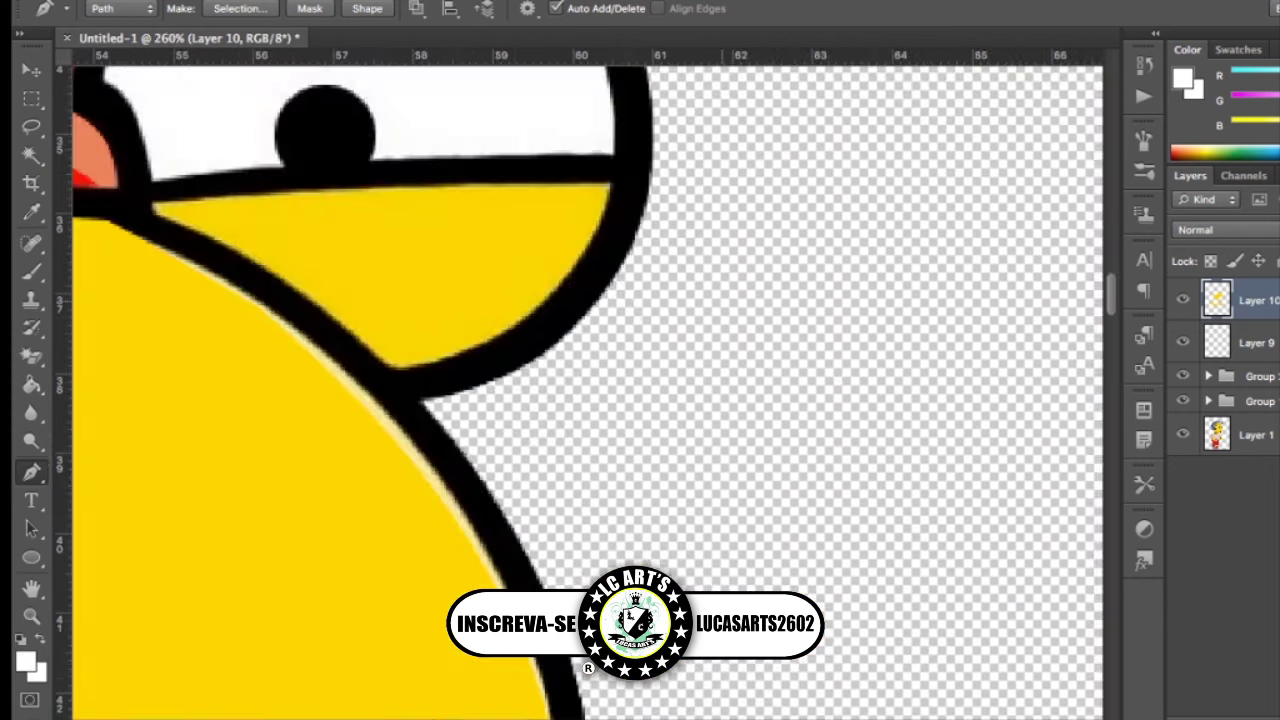
left_click_drag(386, 365, 580, 349)
left_click_drag(150, 205, 345, 258)
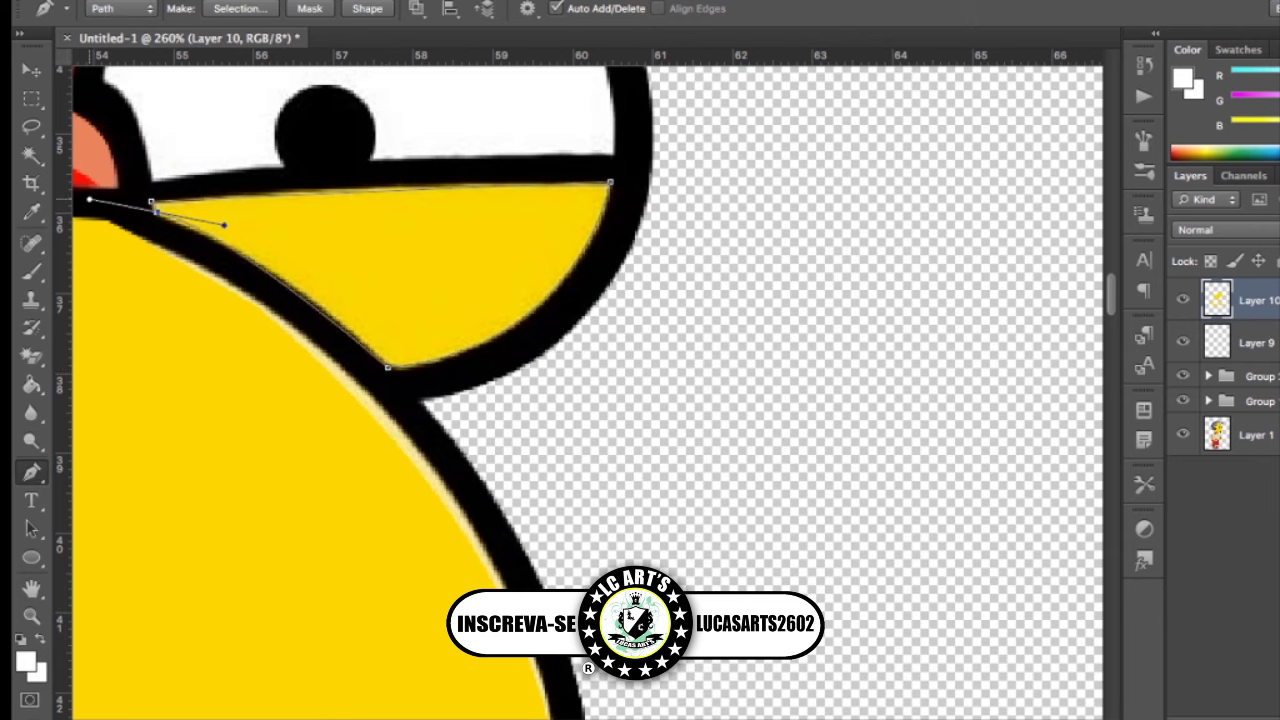
key("Return")
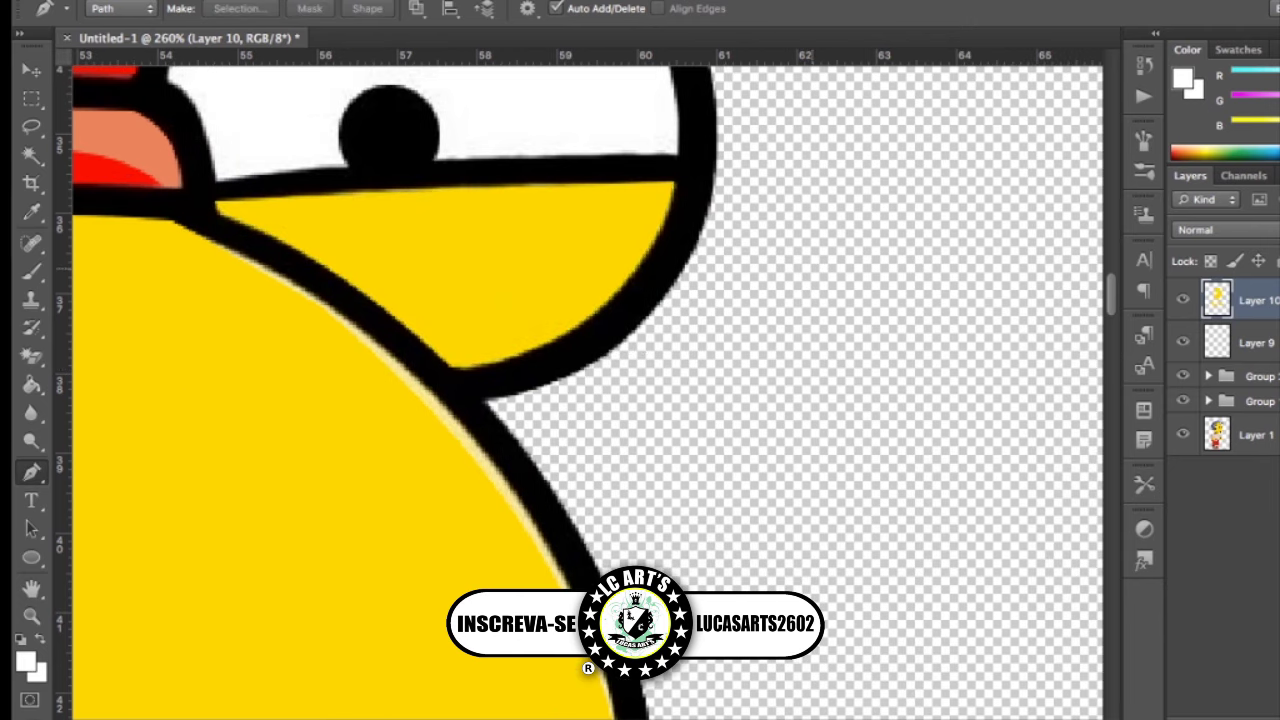
Trace the eyebrow path as a selection, then show Layer 10 and hide Layer 1
key("ctrl+0")
scroll(450, 250, "up", 5)
scroll(1000, 260, "up", 5)
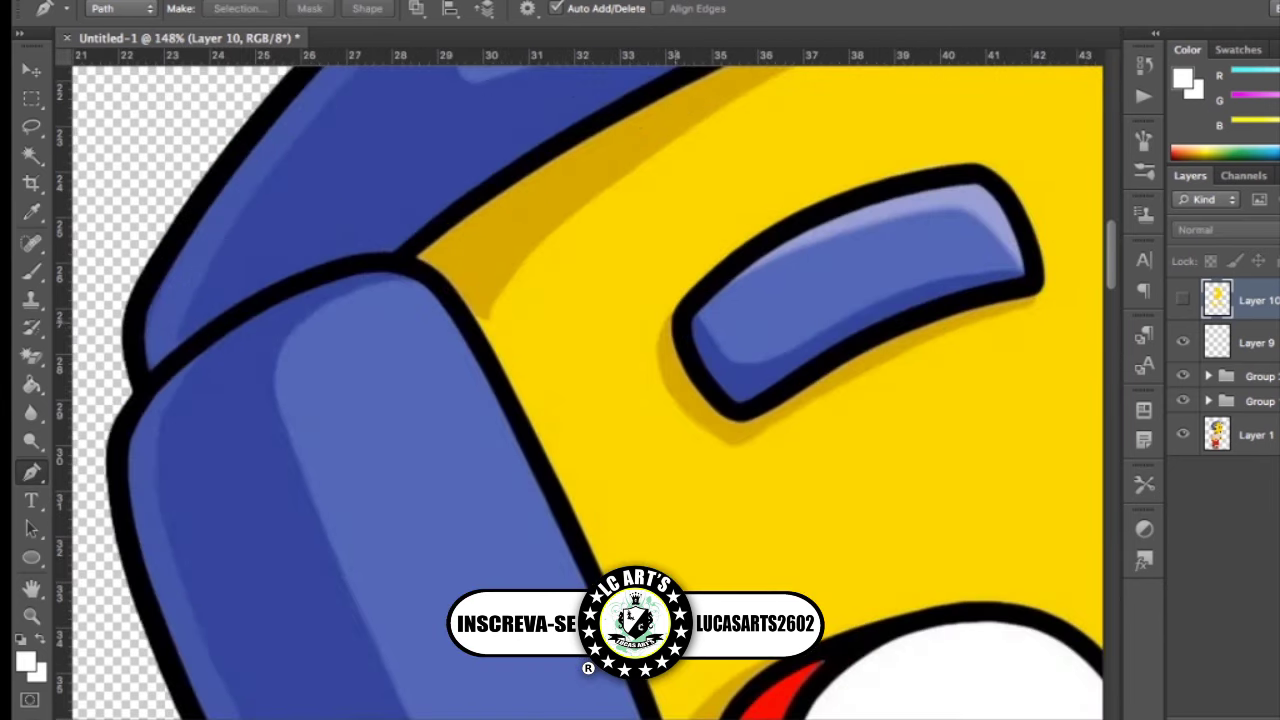
left_click(670, 313)
left_click_drag(742, 421, 790, 397)
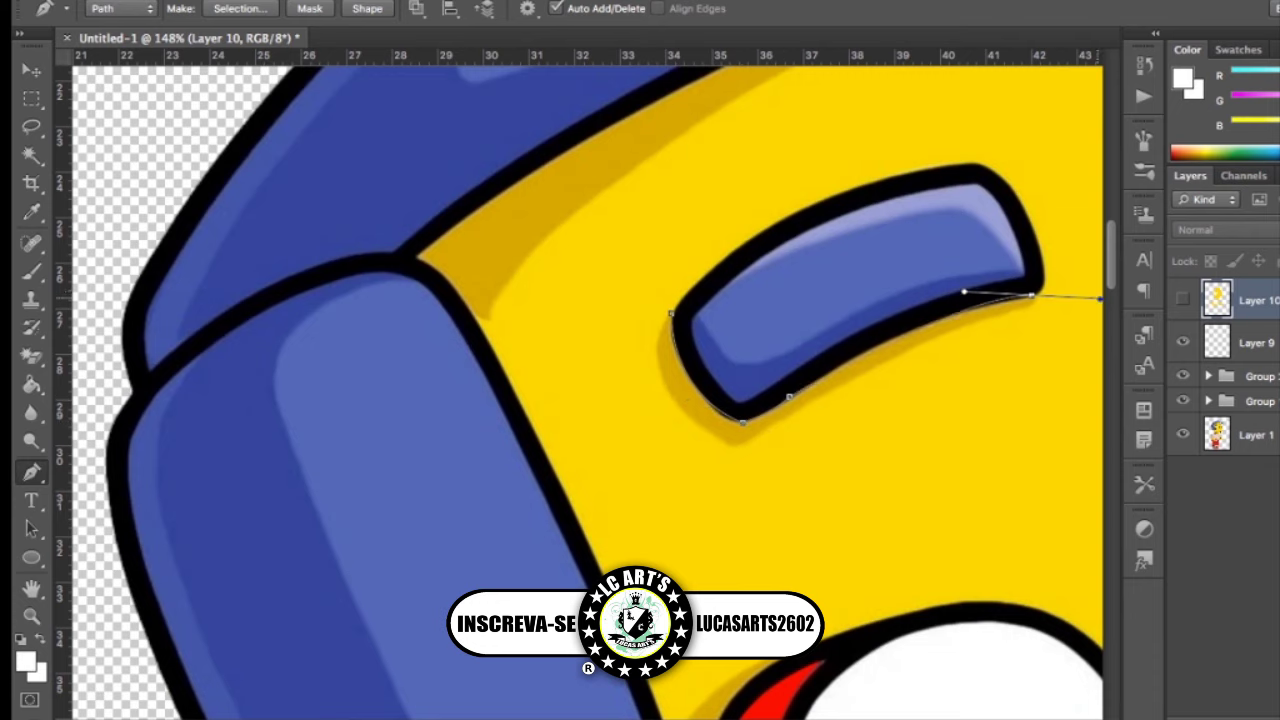
left_click(1027, 295)
left_click(1035, 255)
left_click_drag(975, 163, 1007, 171)
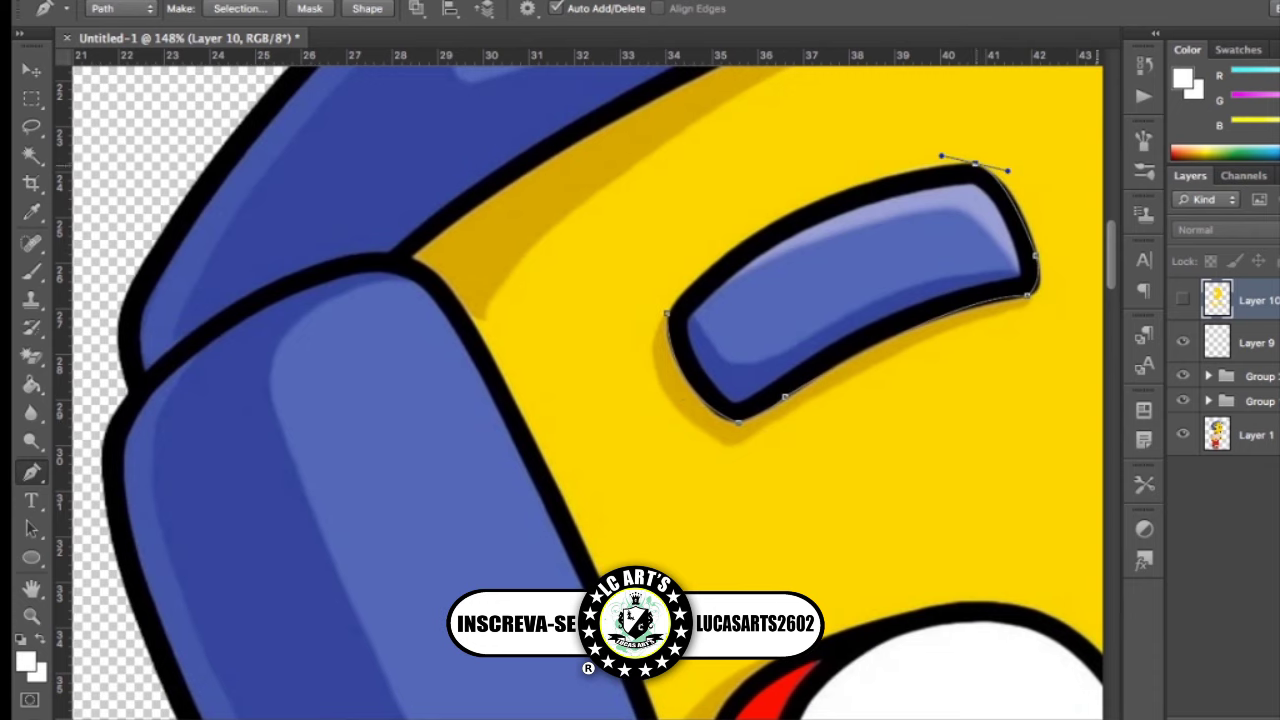
left_click_drag(667, 313, 663, 391)
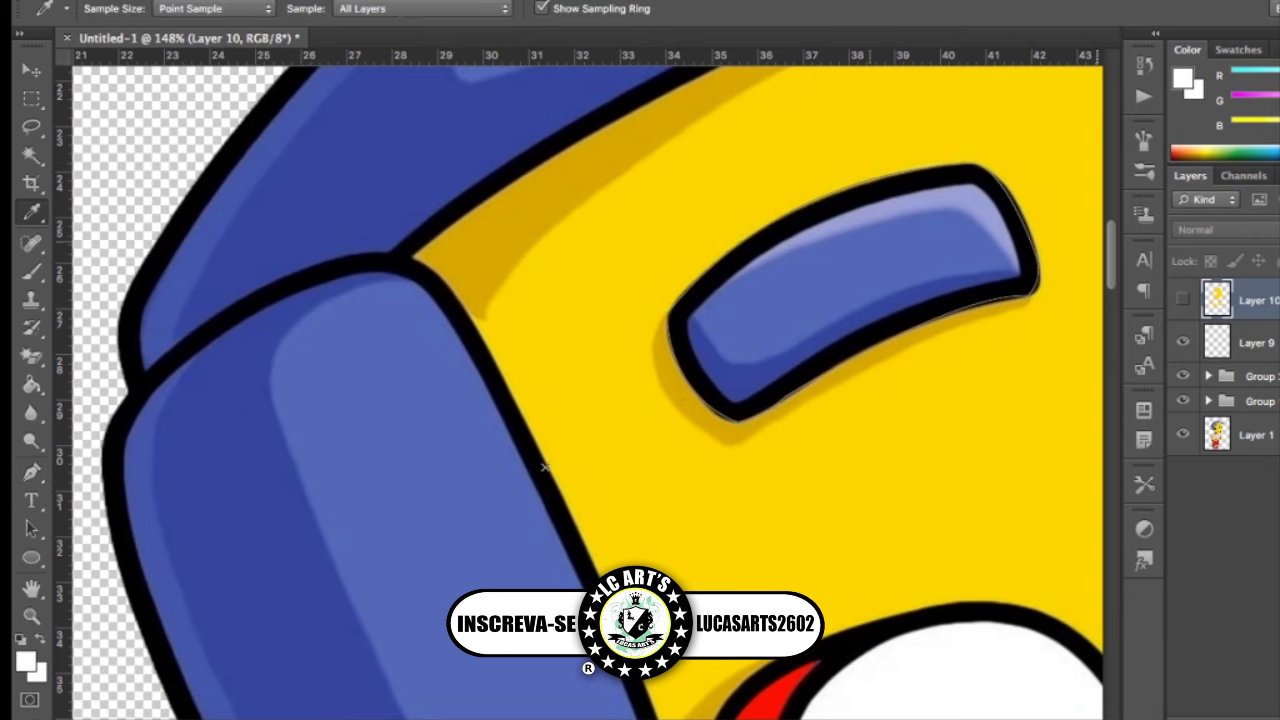
key("ctrl+Return")
scroll(545, 467, "down", 10)
left_click(1183, 299)
left_click(1183, 434)
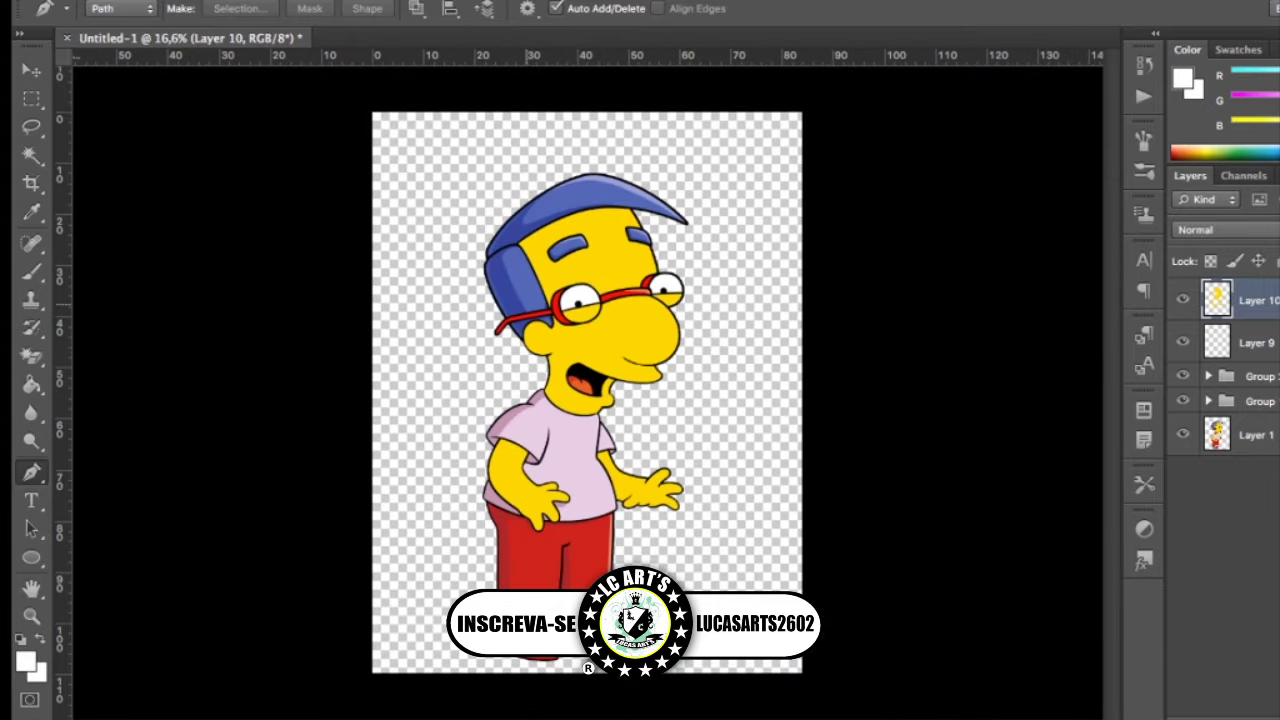
Trace a few Pen anchors across the top of the left sock
scroll(587, 393, "up", 5)
scroll(587, 393, "down", 8)
scroll(575, 500, "up", 3)
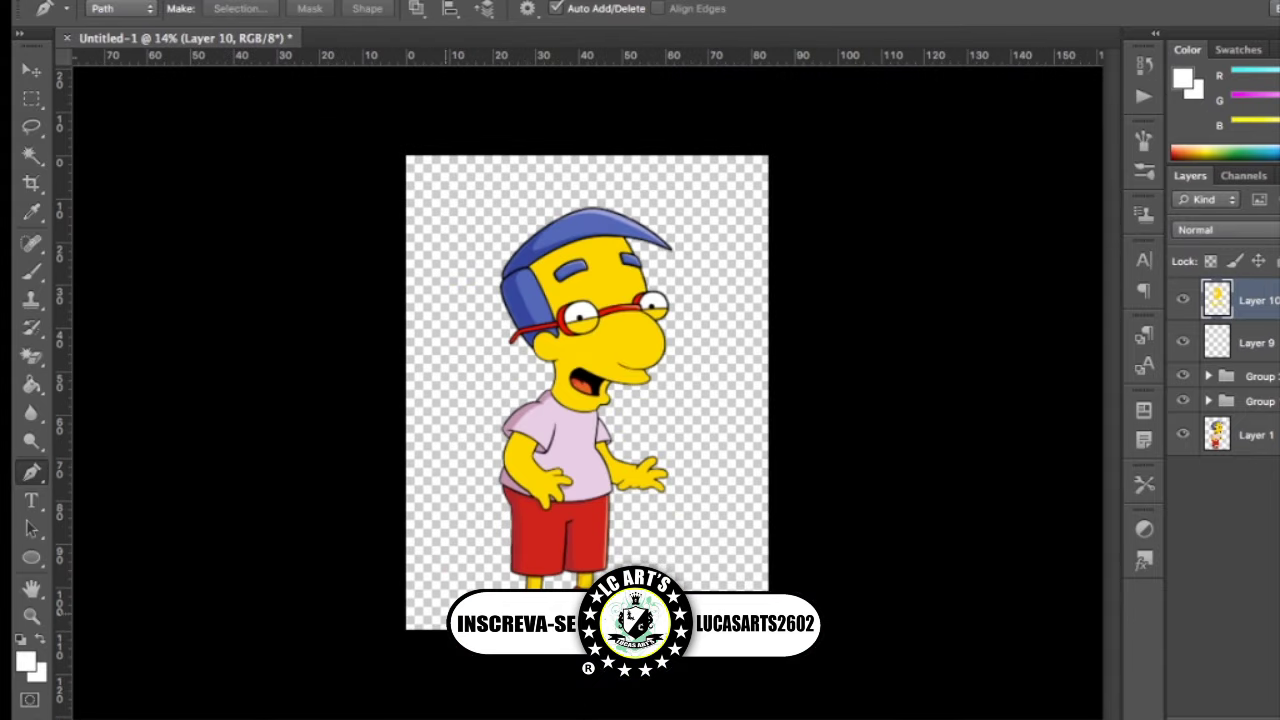
scroll(575, 500, "up", 6)
scroll(480, 400, "down", 3)
left_click(384, 390)
left_click(480, 392)
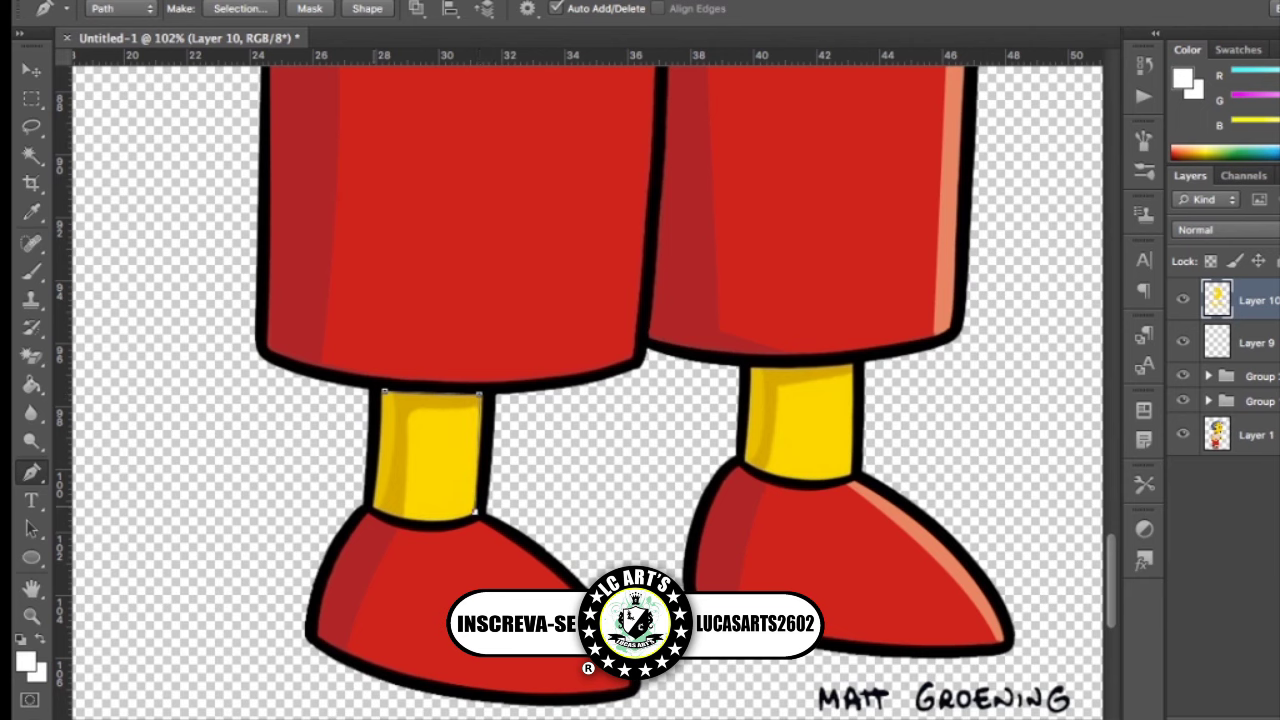
left_click_drag(372, 505, 325, 472)
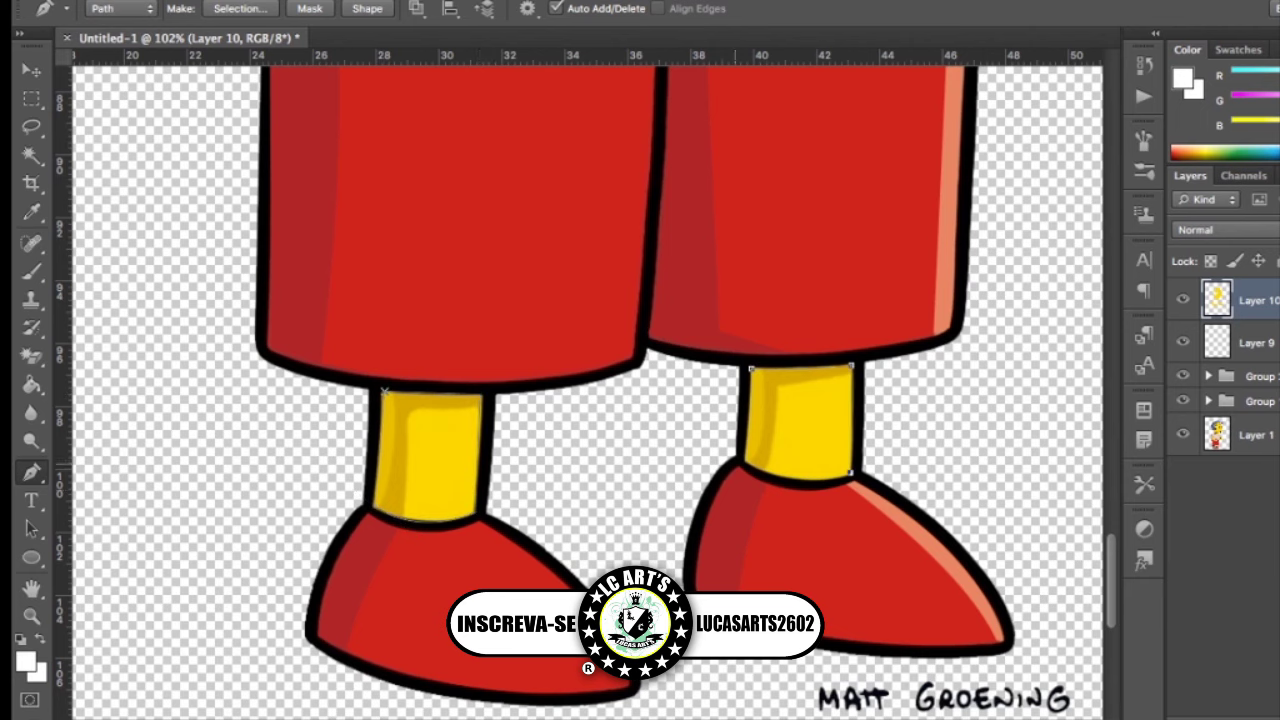
scroll(740, 460, "down", 5)
scroll(547, 523, "down", 2)
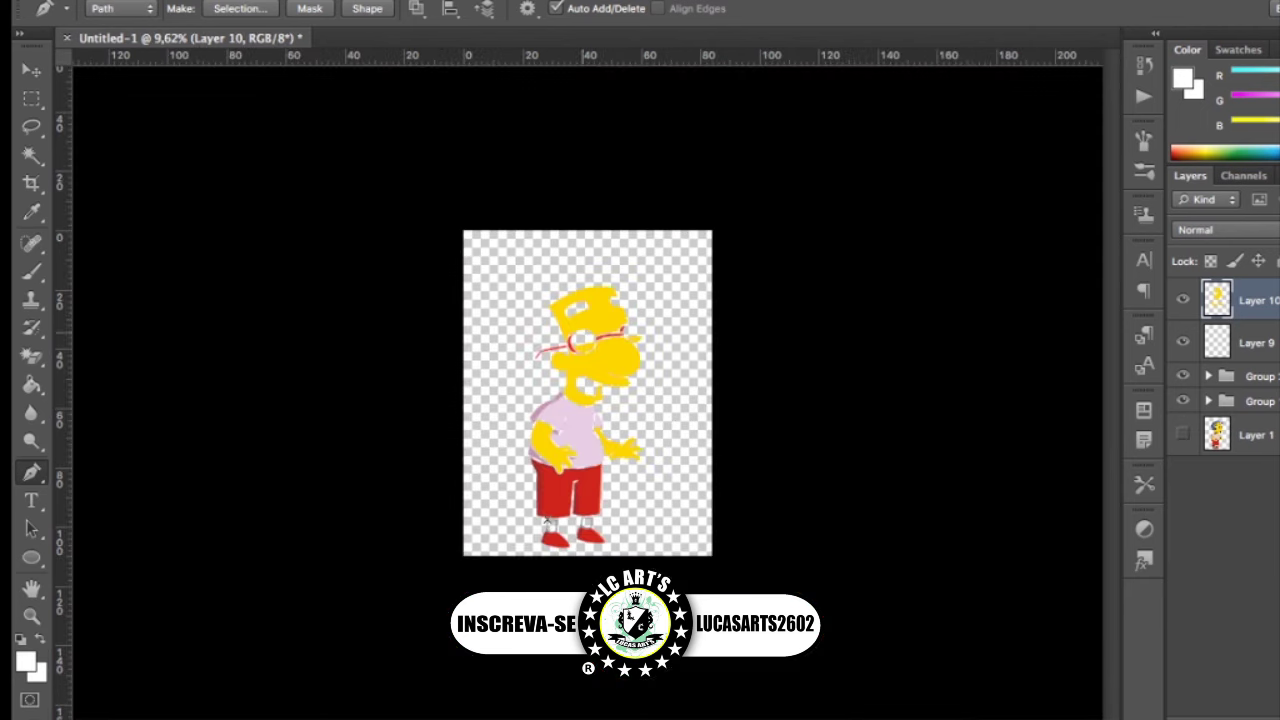
Show Layer 1, duplicate it, fill the copy black beneath it, and add a new layer
left_click(1183, 433)
scroll(587, 393, "up", 1)
scroll(587, 393, "up", 2)
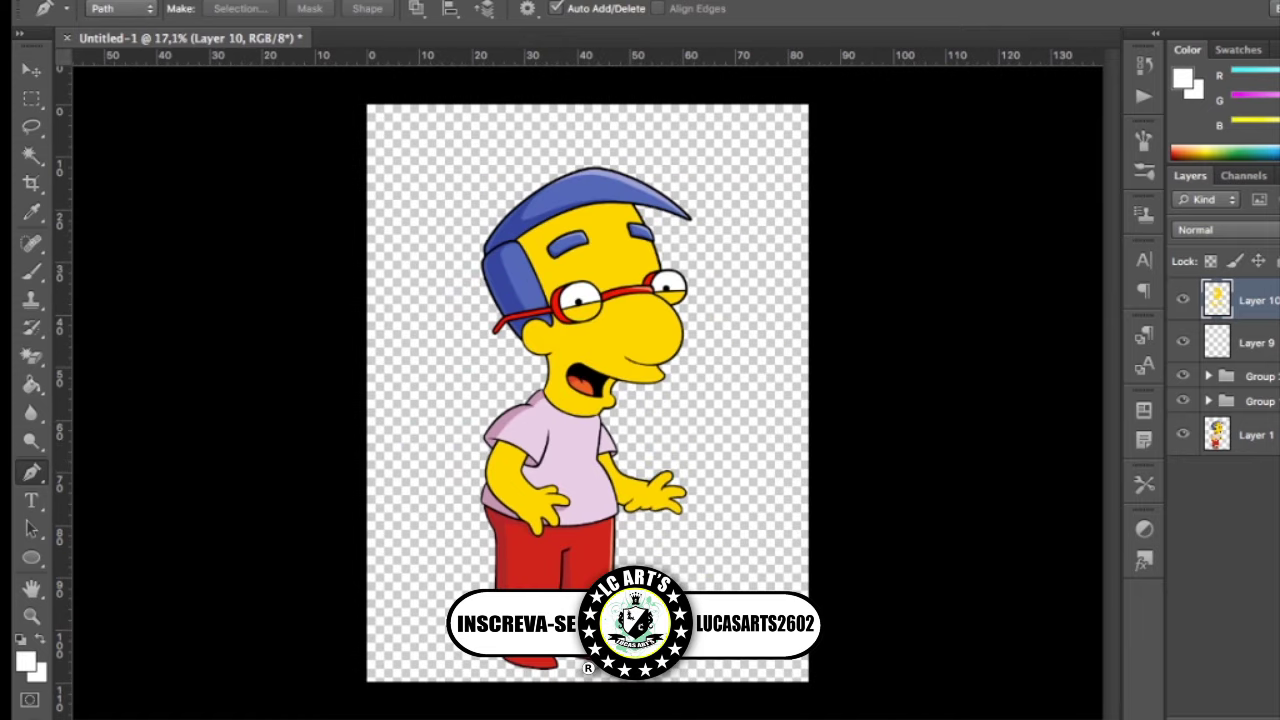
key("ctrl+j")
key("alt+BackSpace")
key("ctrl+bracketleft")
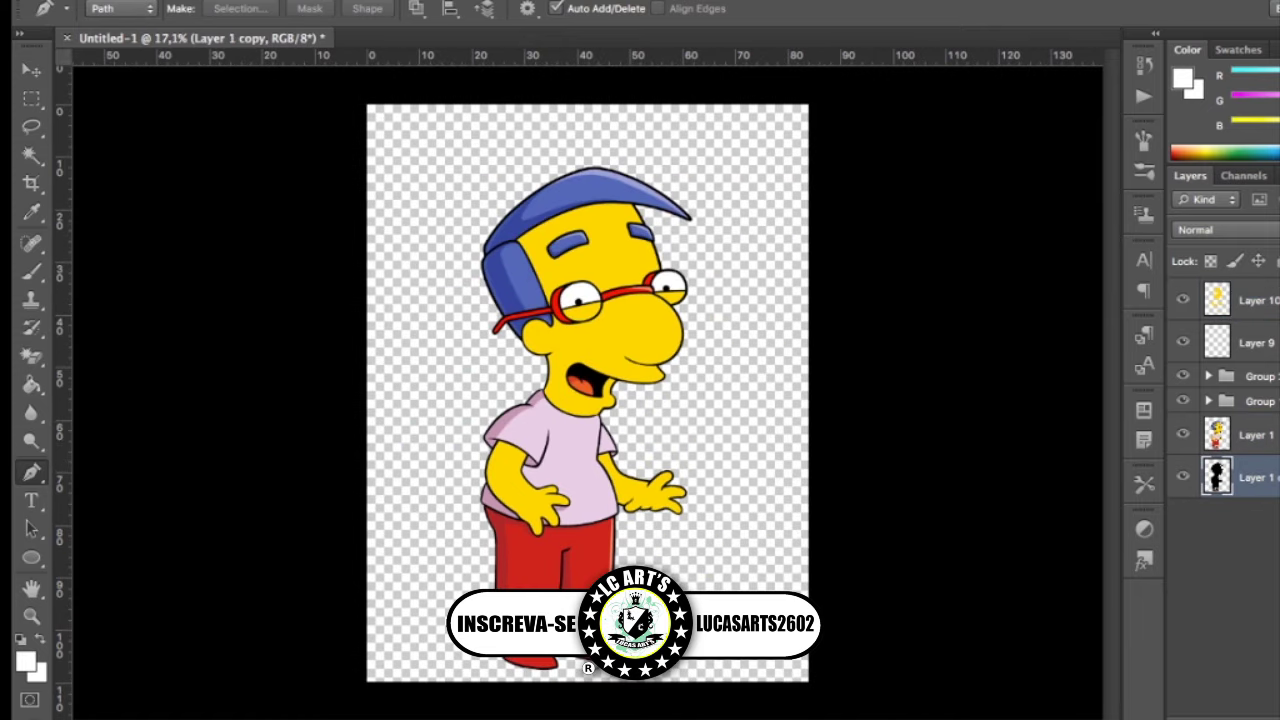
left_click(1183, 300)
key("ctrl+alt+shift+e")
Hide Layer 10 and trace a closed shading path from the ear down to the neck
left_click(1183, 342)
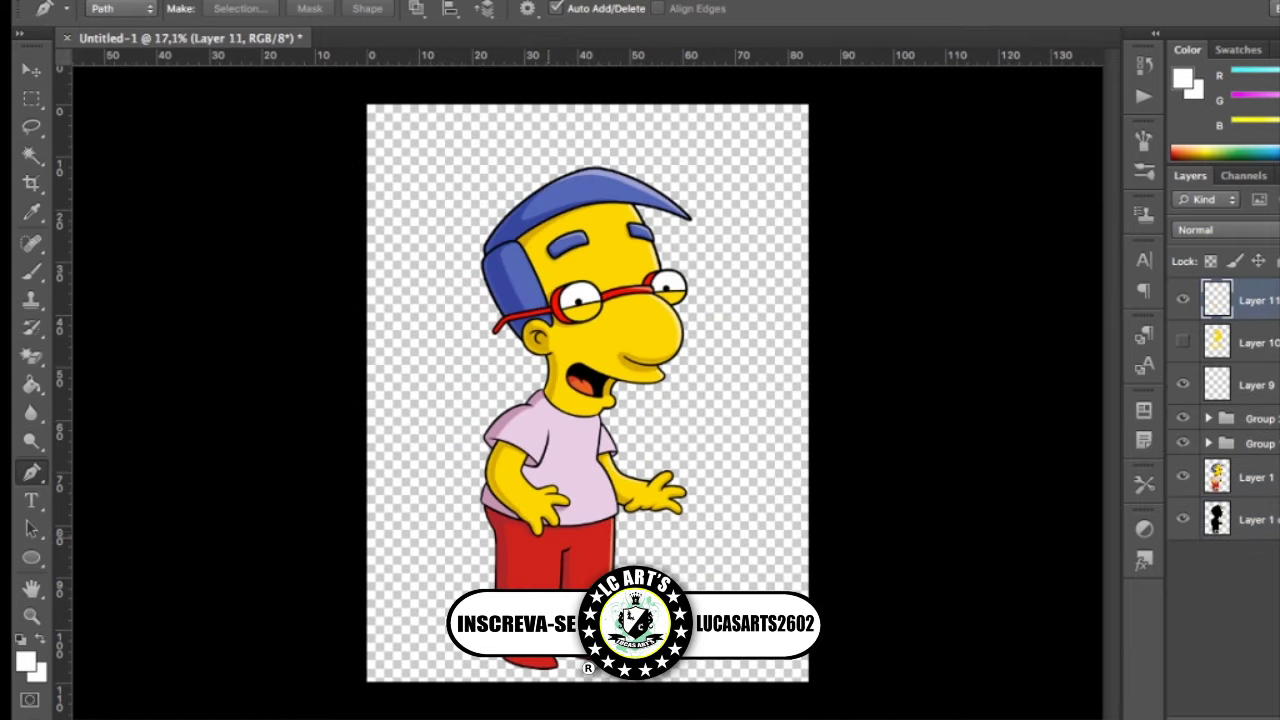
scroll(540, 450, "up", 3)
left_click_drag(537, 154, 567, 157)
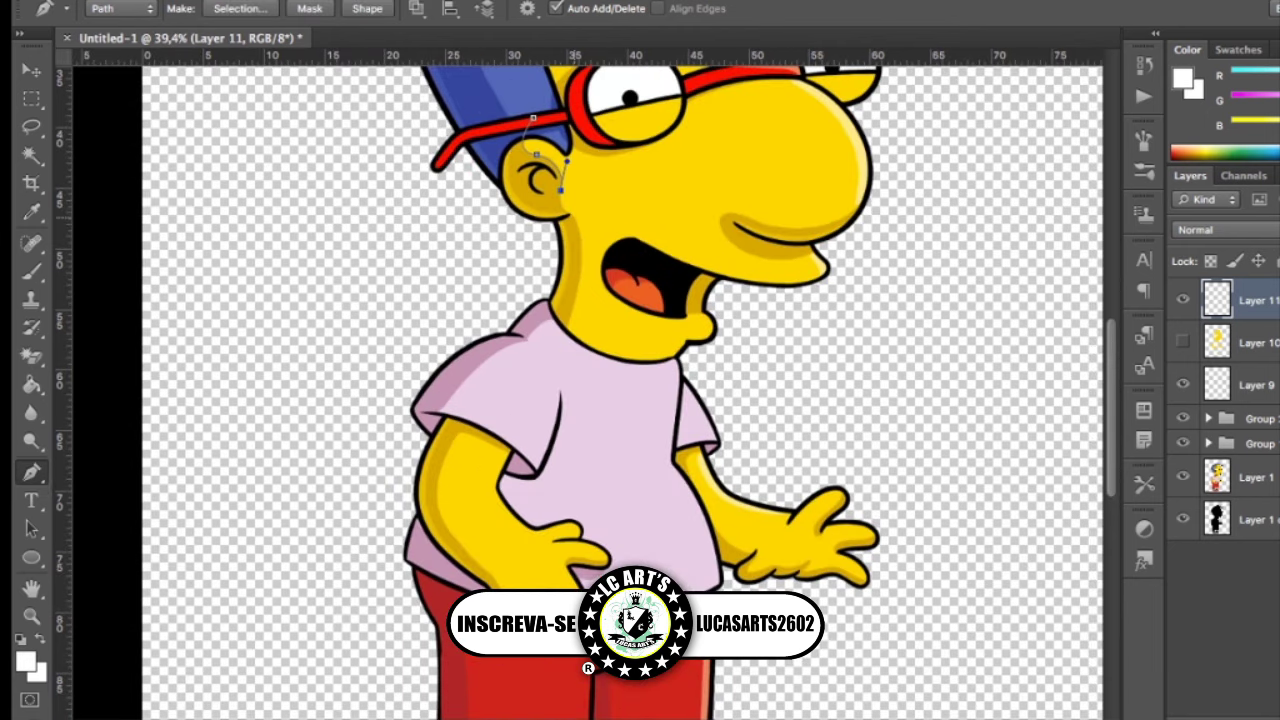
left_click_drag(550, 344, 498, 395)
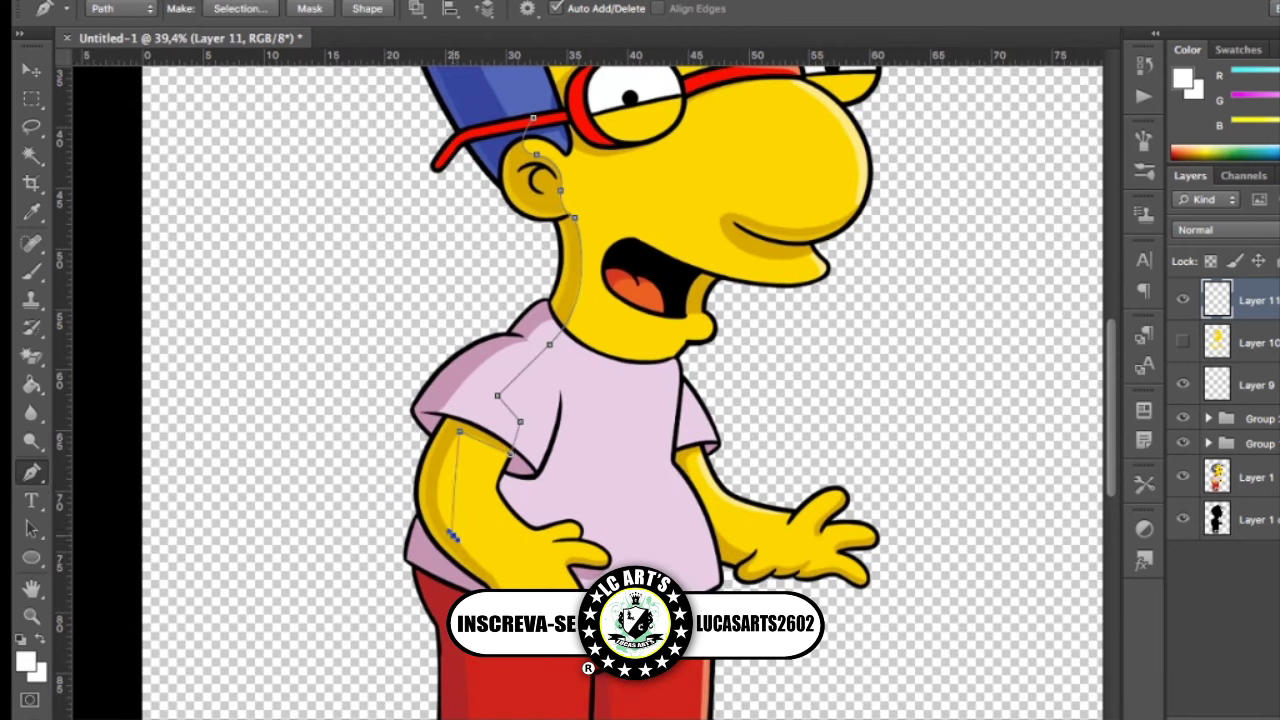
left_click_drag(453, 536, 493, 580)
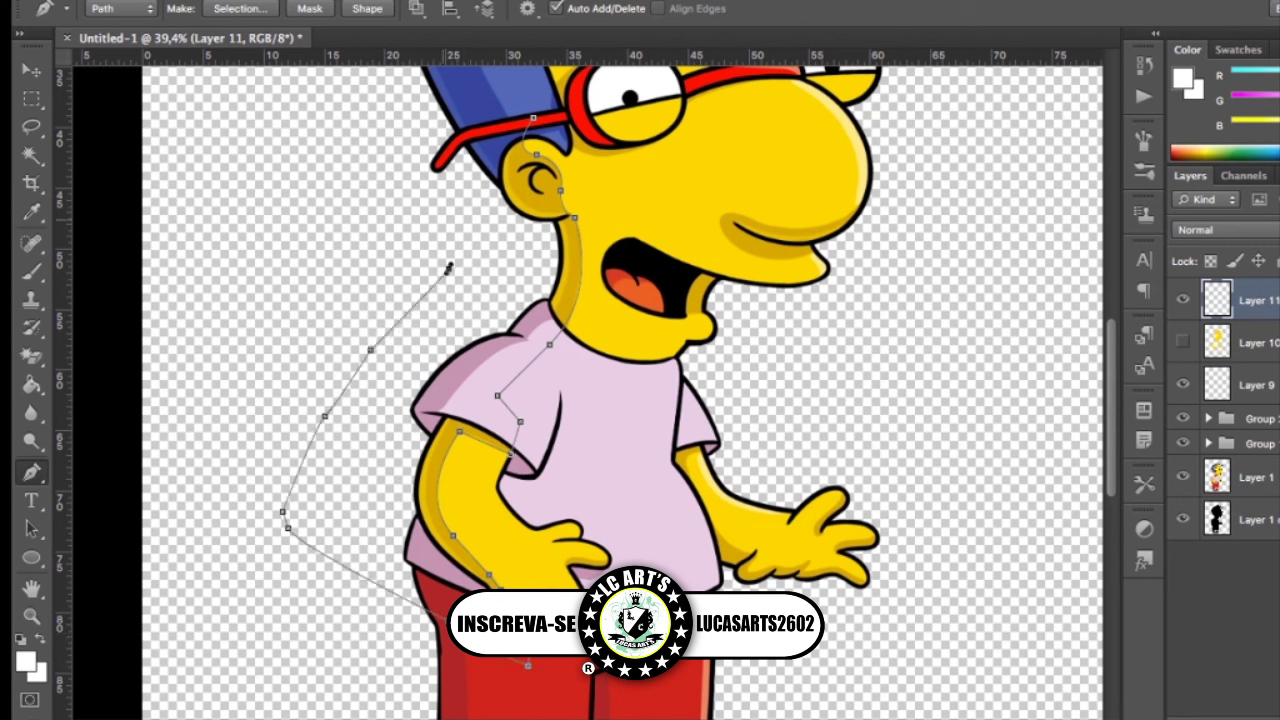
left_click(533, 118)
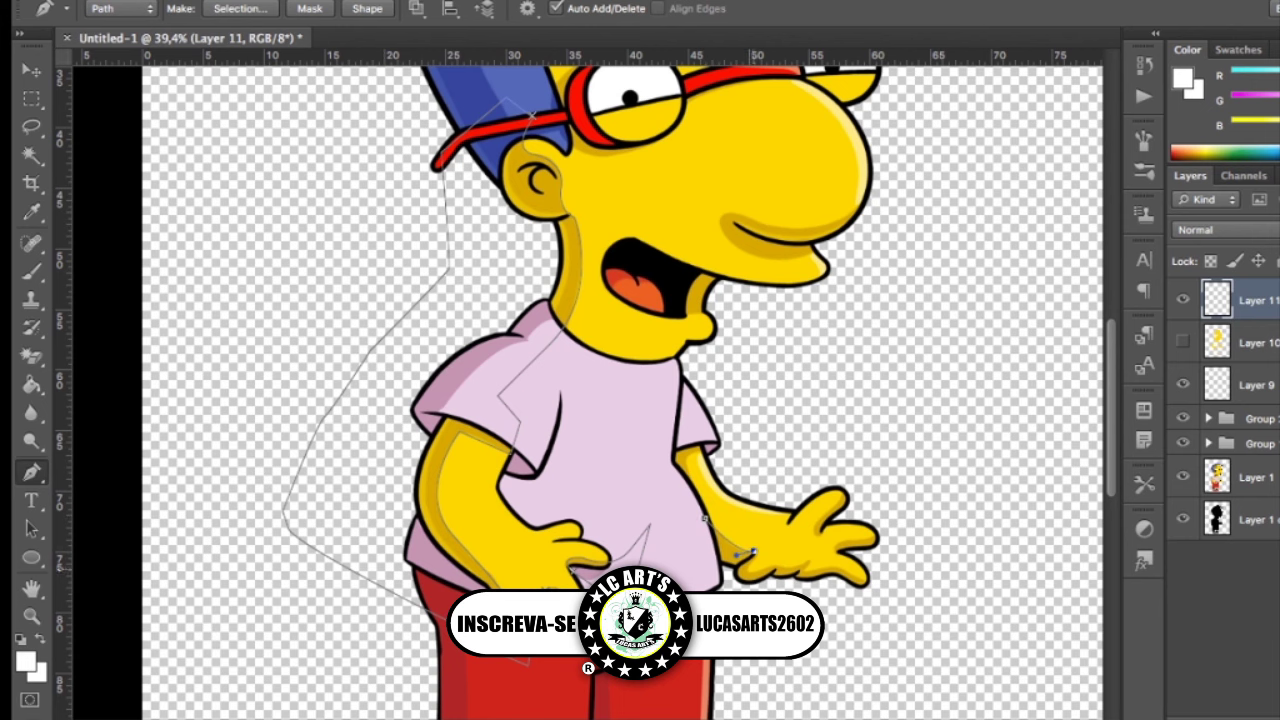
Trace the shadow around the hand's bottom, between the fingers, and up toward the shoulder
scroll(760, 548, "up", 5)
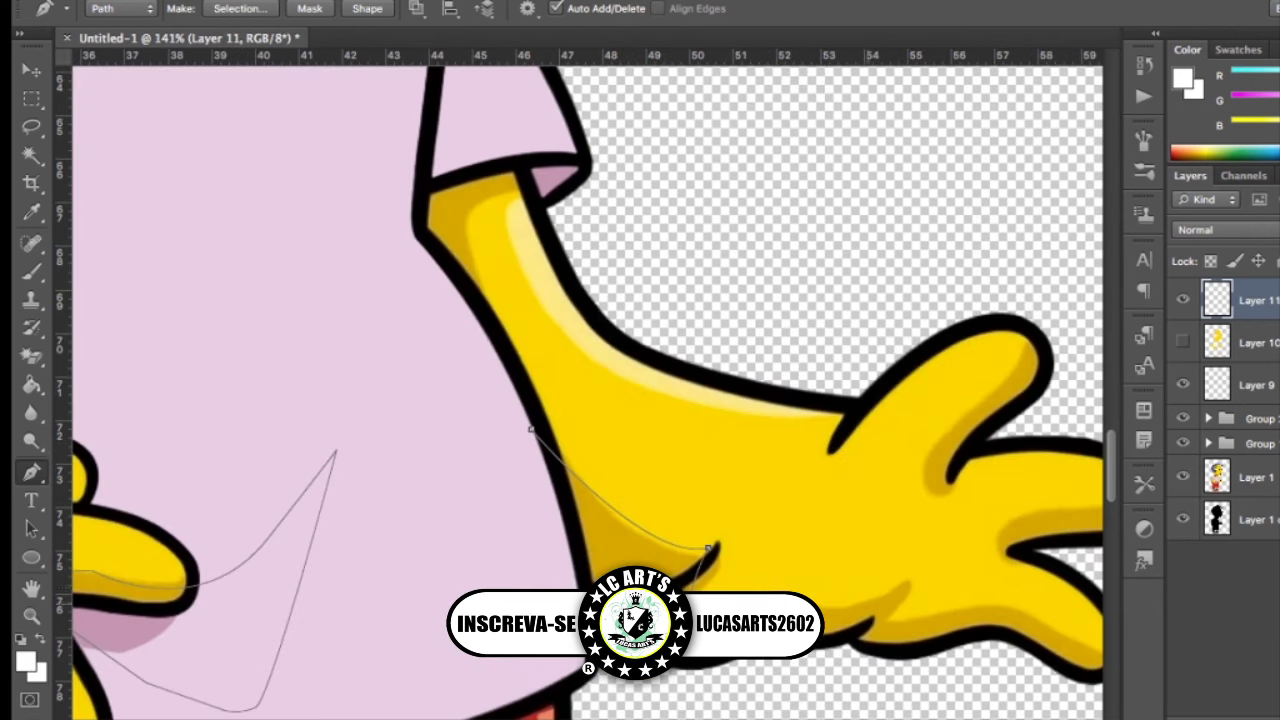
left_click_drag(905, 577, 979, 518)
scroll(580, 380, "right", 5)
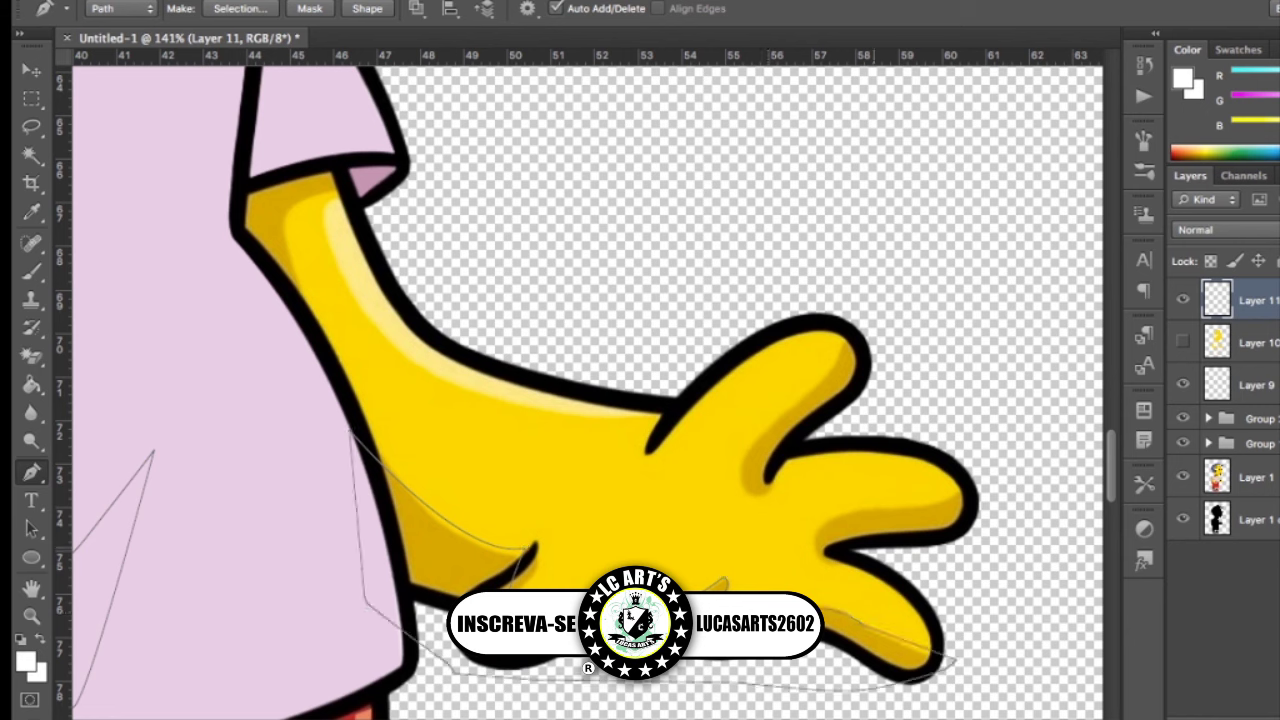
left_click_drag(847, 512, 913, 494)
left_click_drag(1018, 408, 1036, 590)
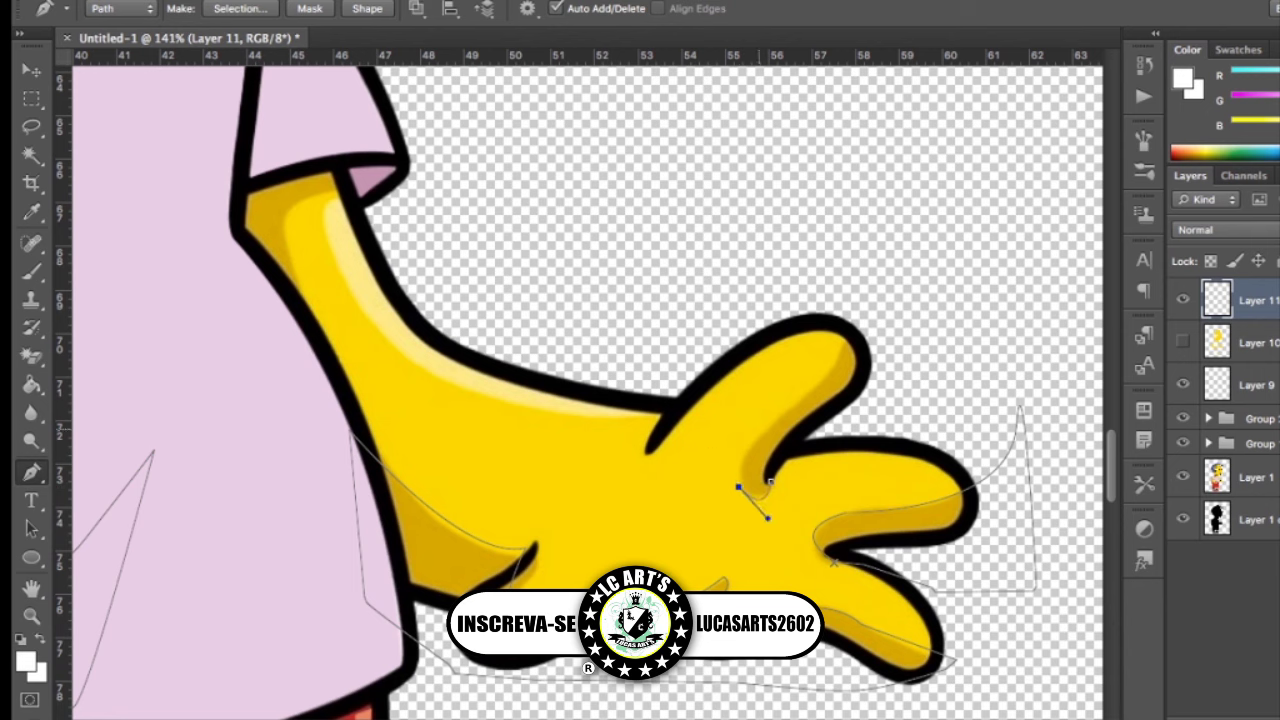
left_click_drag(768, 465, 851, 190)
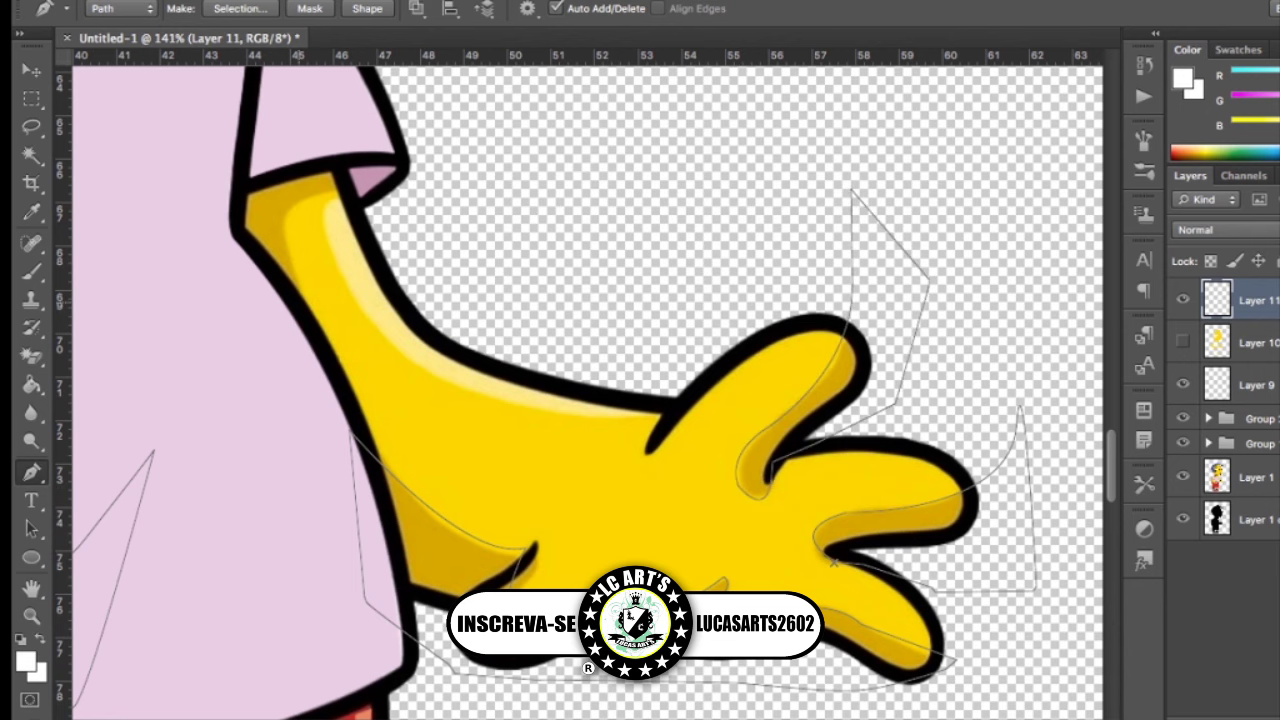
left_click_drag(357, 184, 443, 177)
Show the original artwork and trace a closed shadow path under the mouth and chin
scroll(543, 257, "down", 5)
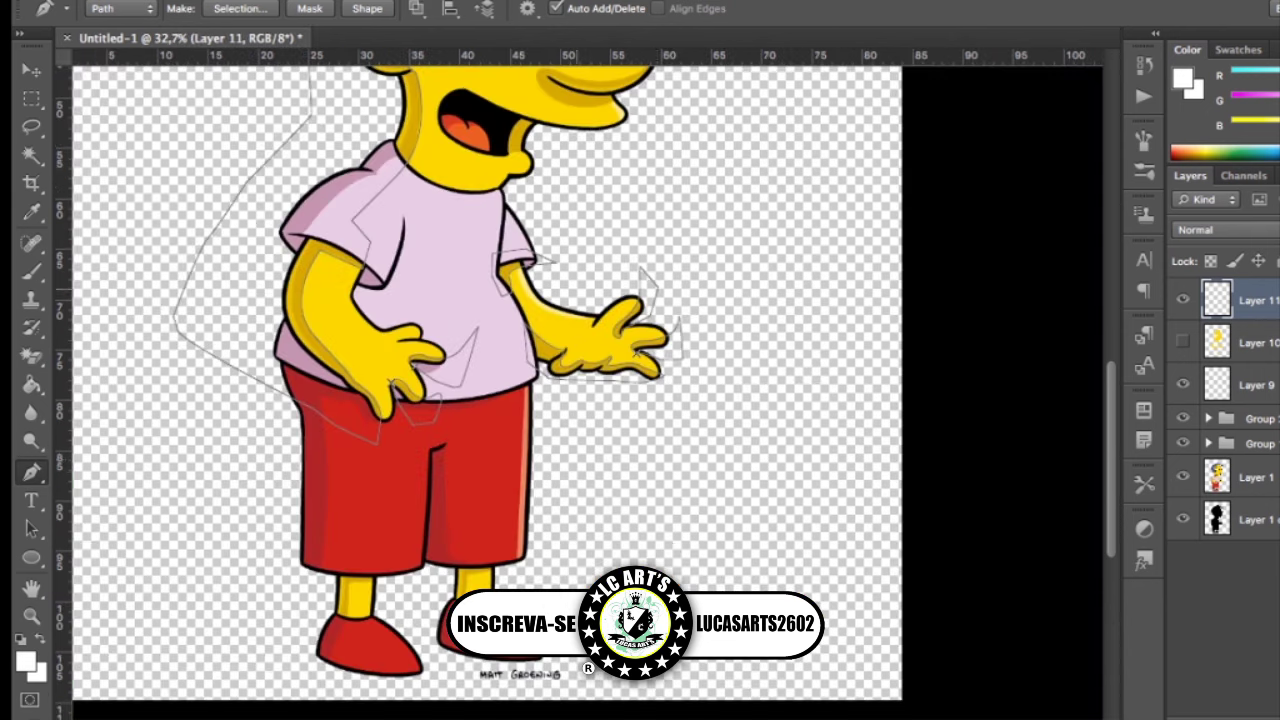
left_click(1183, 477)
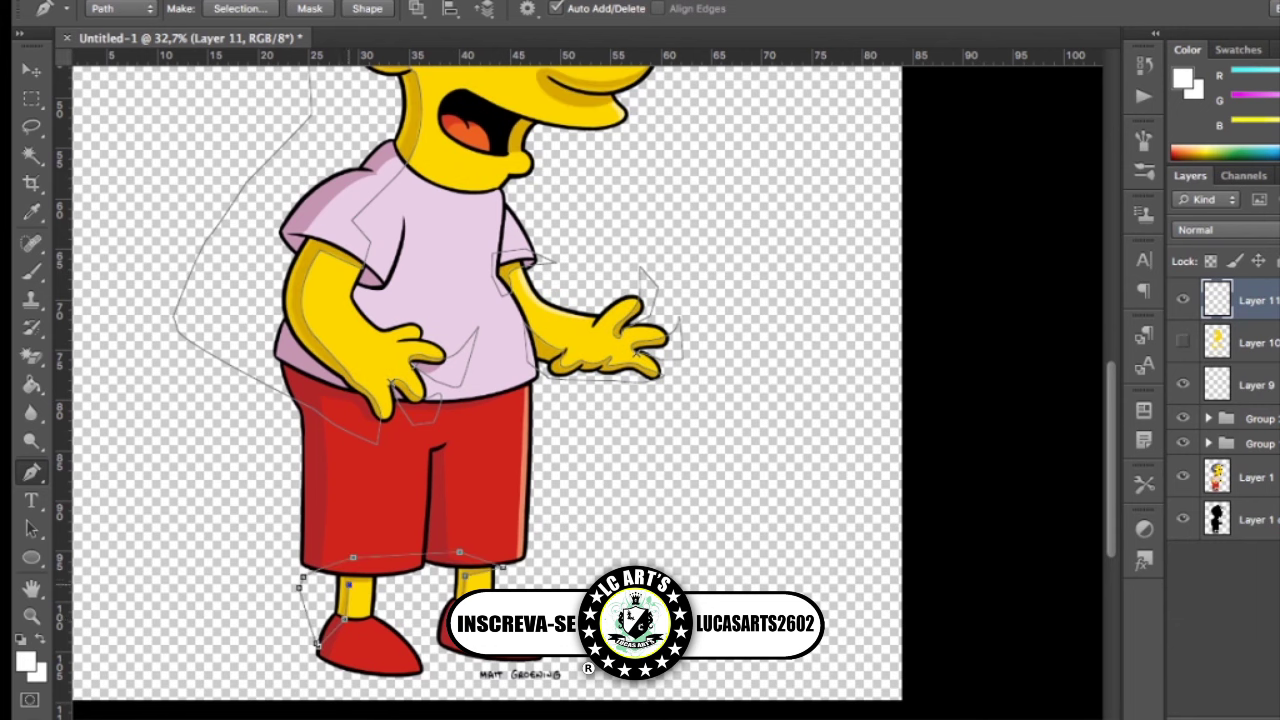
scroll(420, 590, "down", 3)
scroll(660, 340, "up", 5)
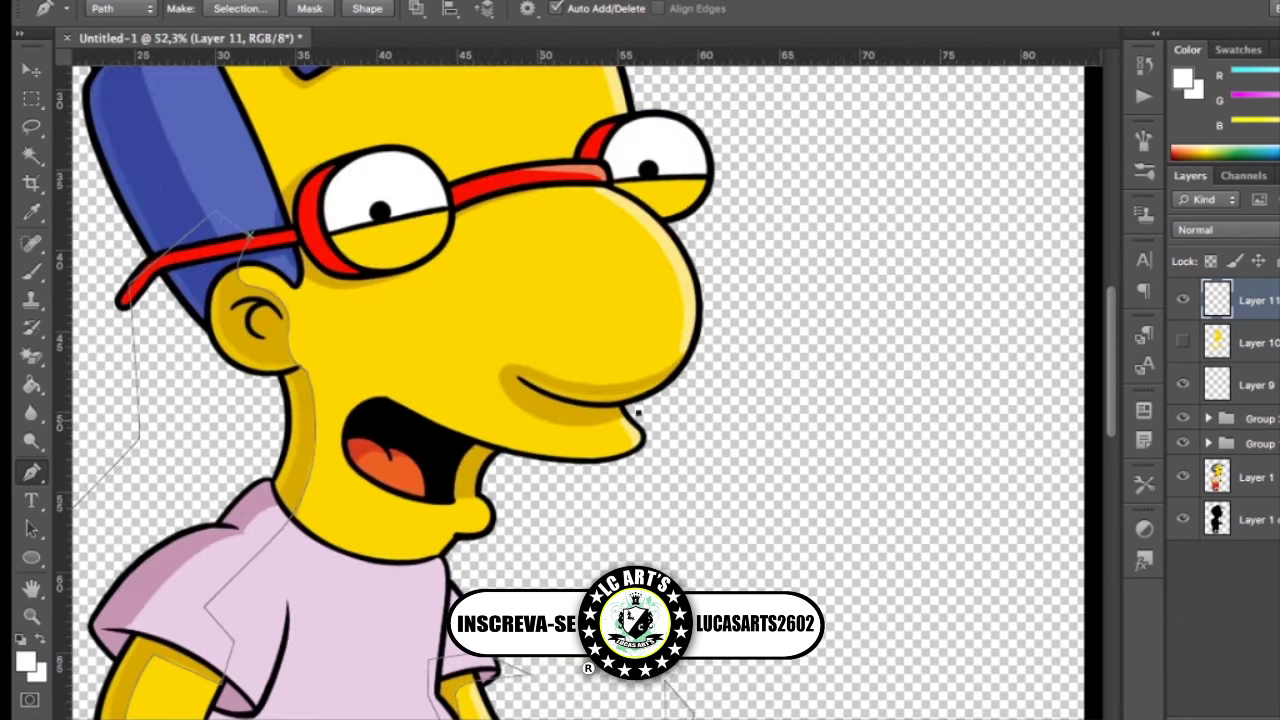
left_click_drag(499, 377, 529, 367)
mouse_move(735, 315)
left_mouse_down()
mouse_move(768, 268)
mouse_move(846, 206)
left_mouse_up()
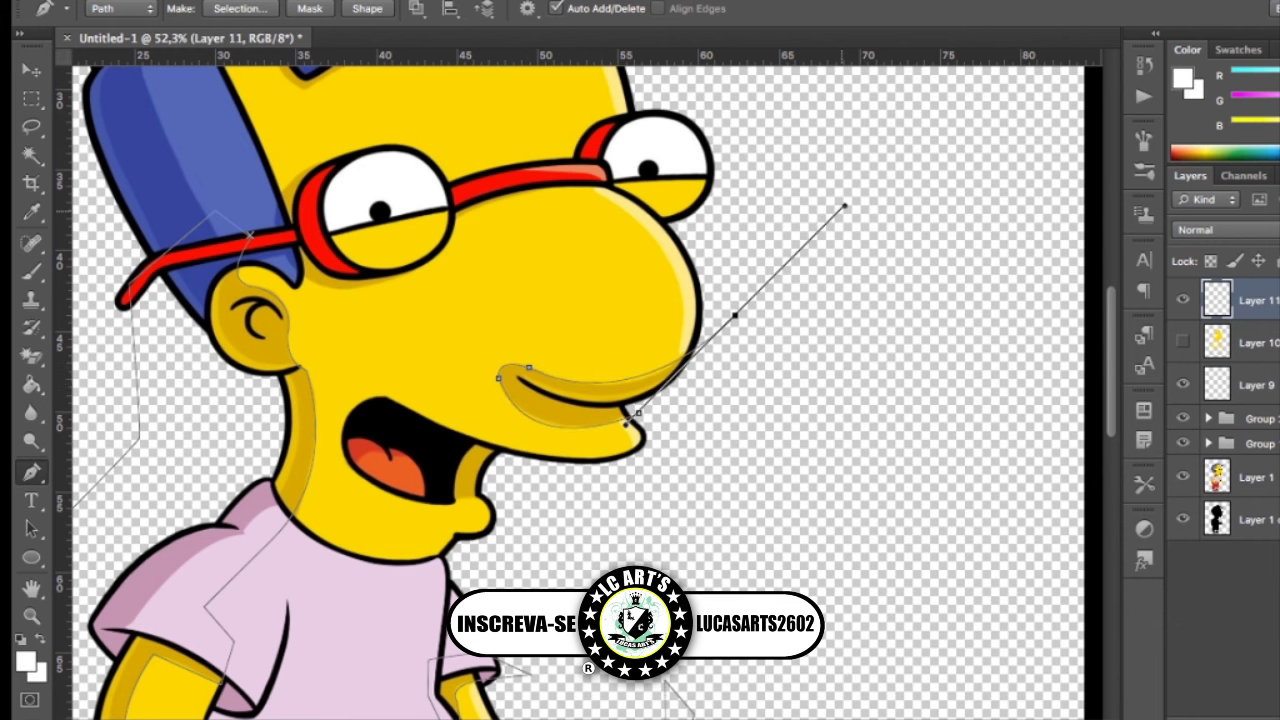
left_click(638, 412)
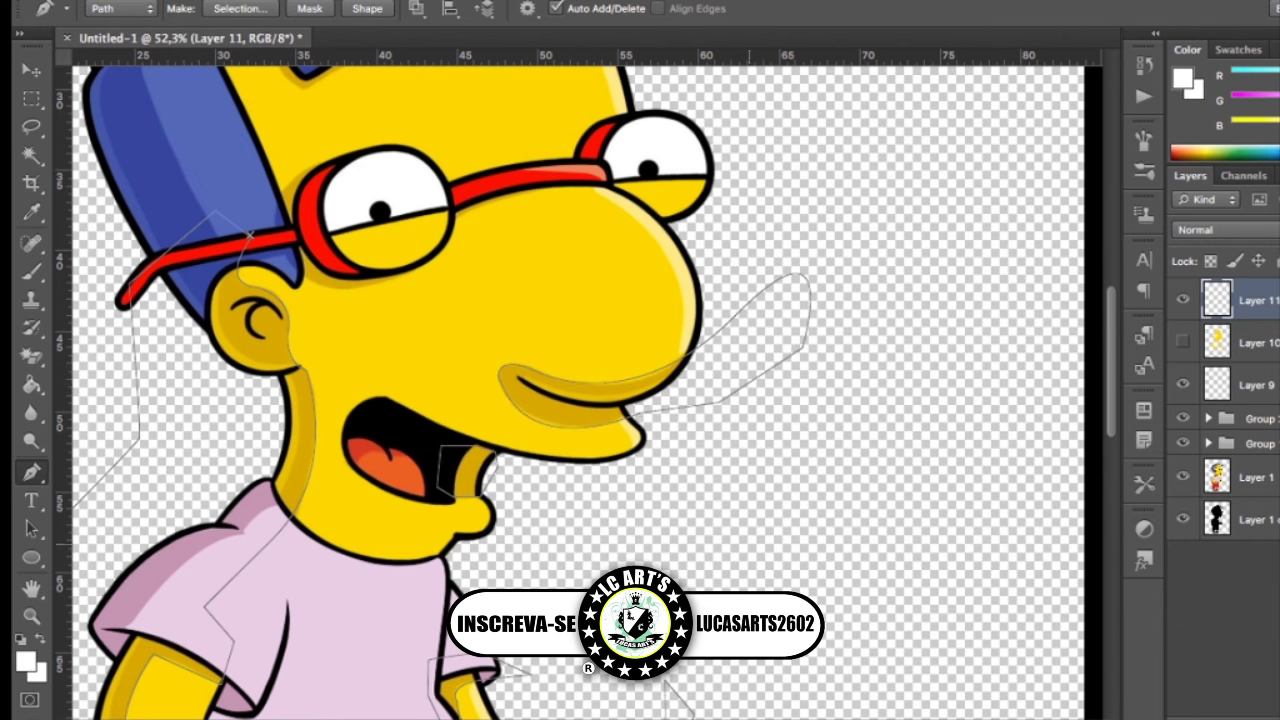
Trace a closed shadow path across the top of the head
scroll(640, 360, "down", 3)
left_click(556, 240)
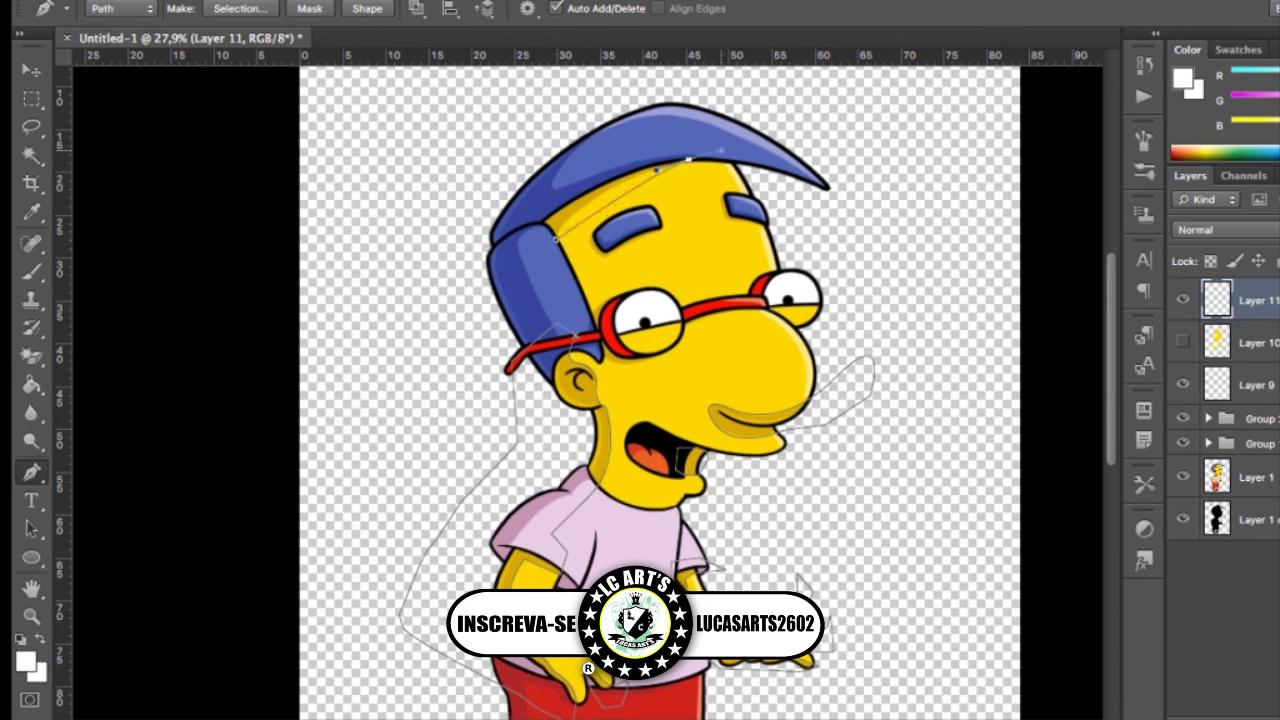
left_click_drag(688, 158, 720, 150)
left_click(783, 137)
left_click_drag(556, 240, 530, 255)
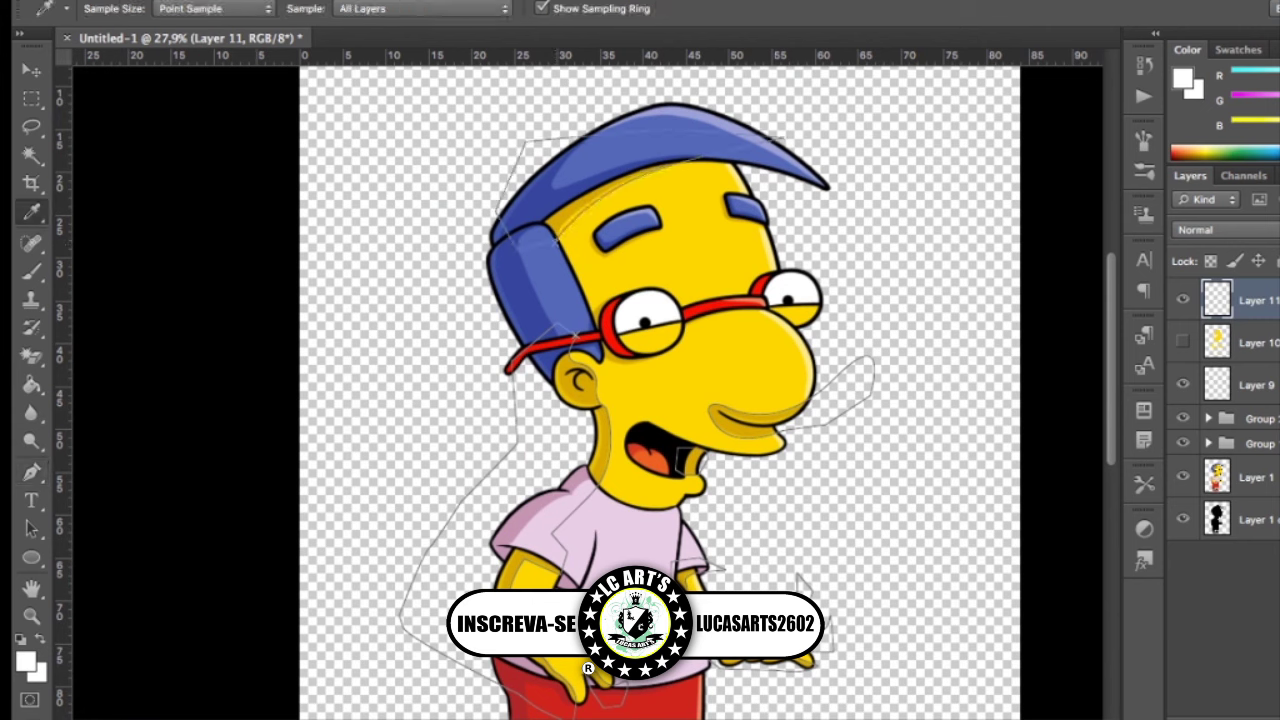
Clip Layer 11's shadow to the skin and select Layer 10
key("ctrl+alt+g")
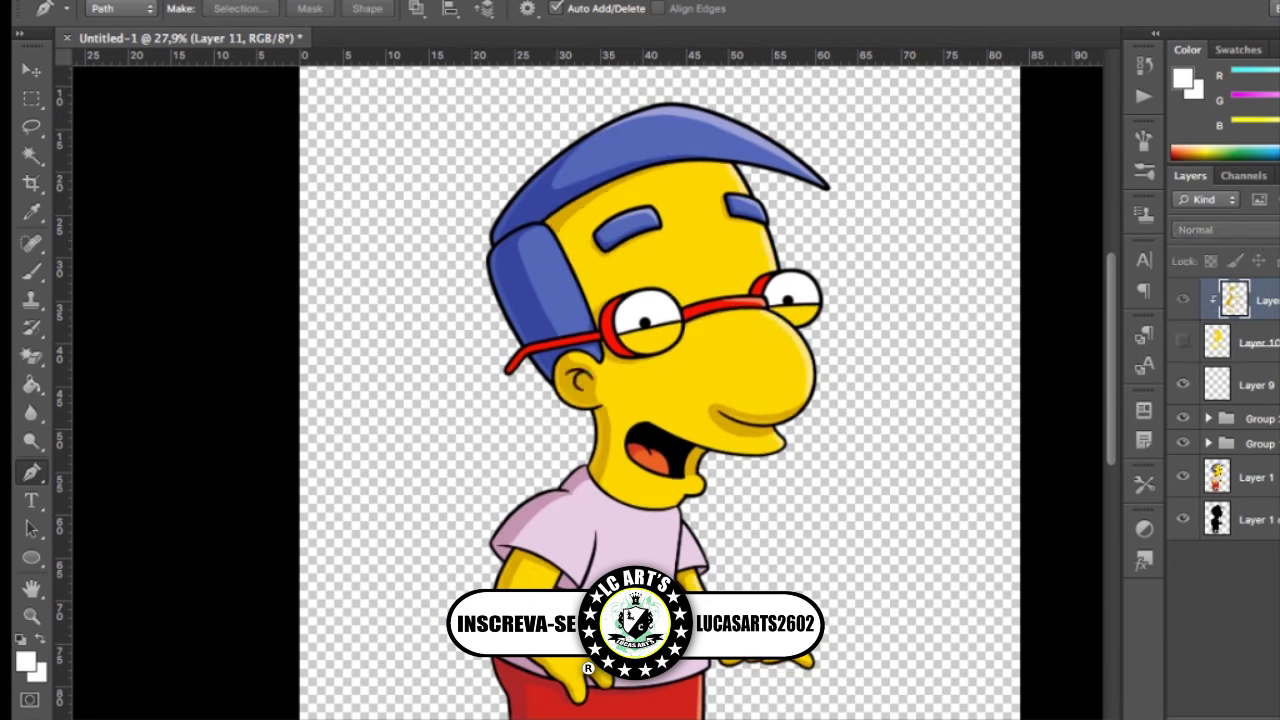
left_click(1183, 341)
scroll(700, 300, "up", 3)
scroll(562, 372, "up", 5)
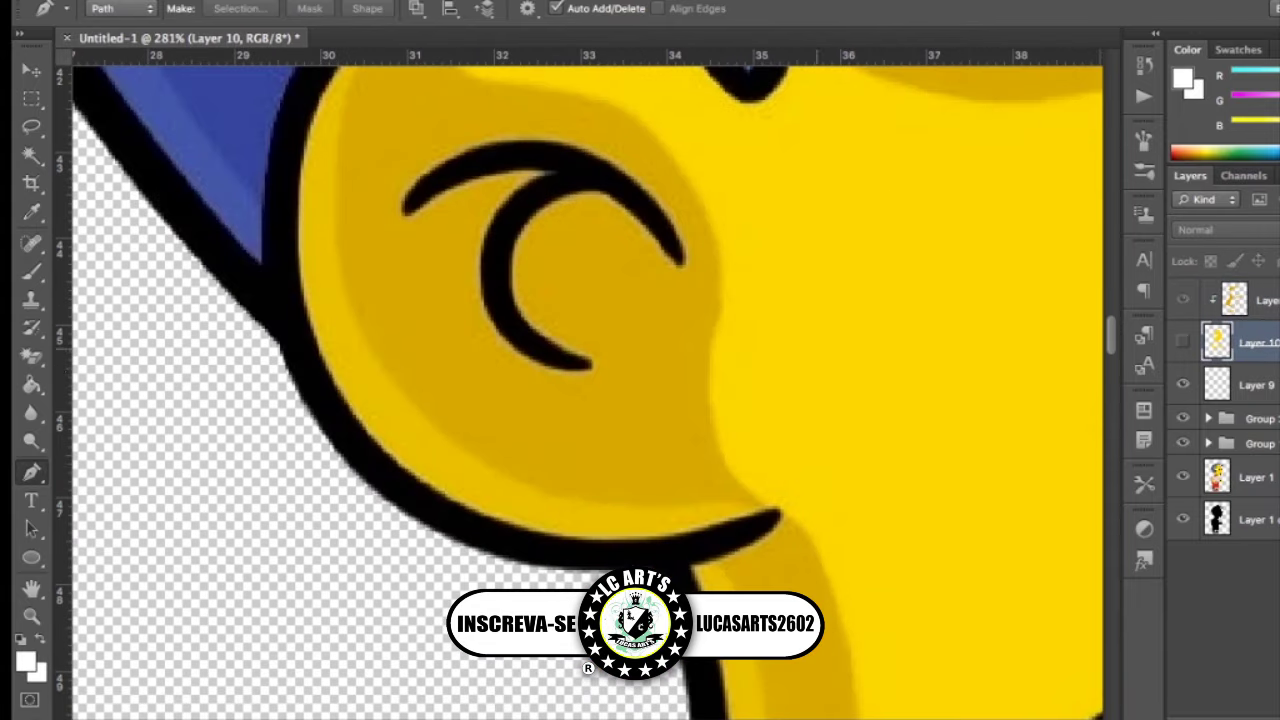
Trace the ear's C-shape and arch, fill the selection black, and deselect
left_click(593, 370)
left_click_drag(480, 265, 472, 150)
left_click_drag(545, 175, 593, 161)
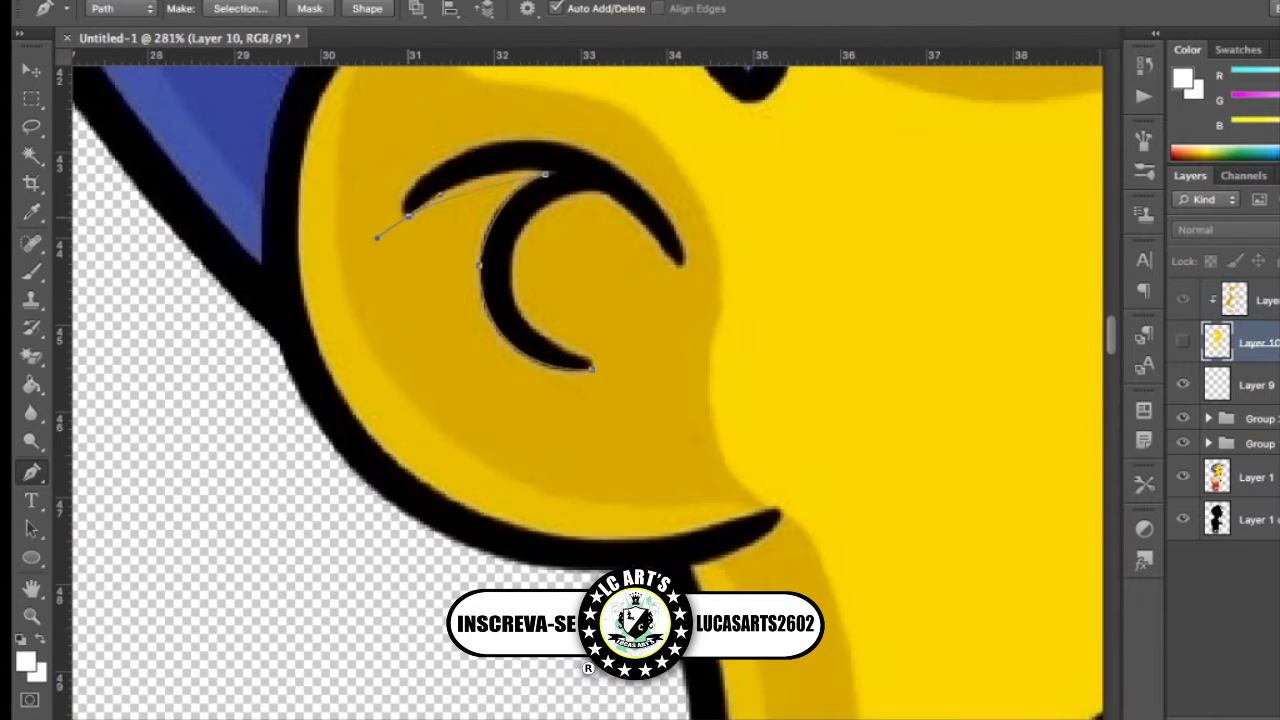
left_click(408, 214)
left_click_drag(474, 146, 571, 106)
mouse_move(655, 197)
left_mouse_down()
mouse_move(727, 277)
mouse_move(670, 303)
left_mouse_up()
left_click(680, 268, "alt")
left_click(521, 232)
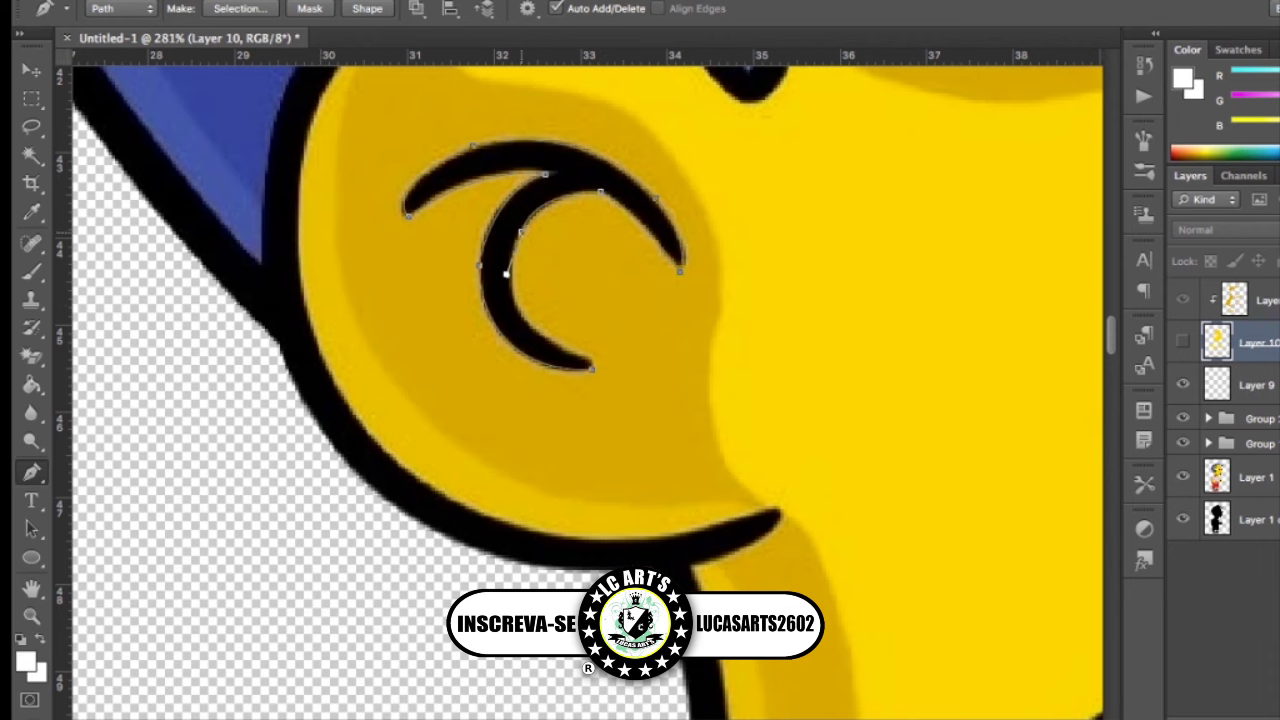
key("ctrl+Return")
left_click(1183, 341)
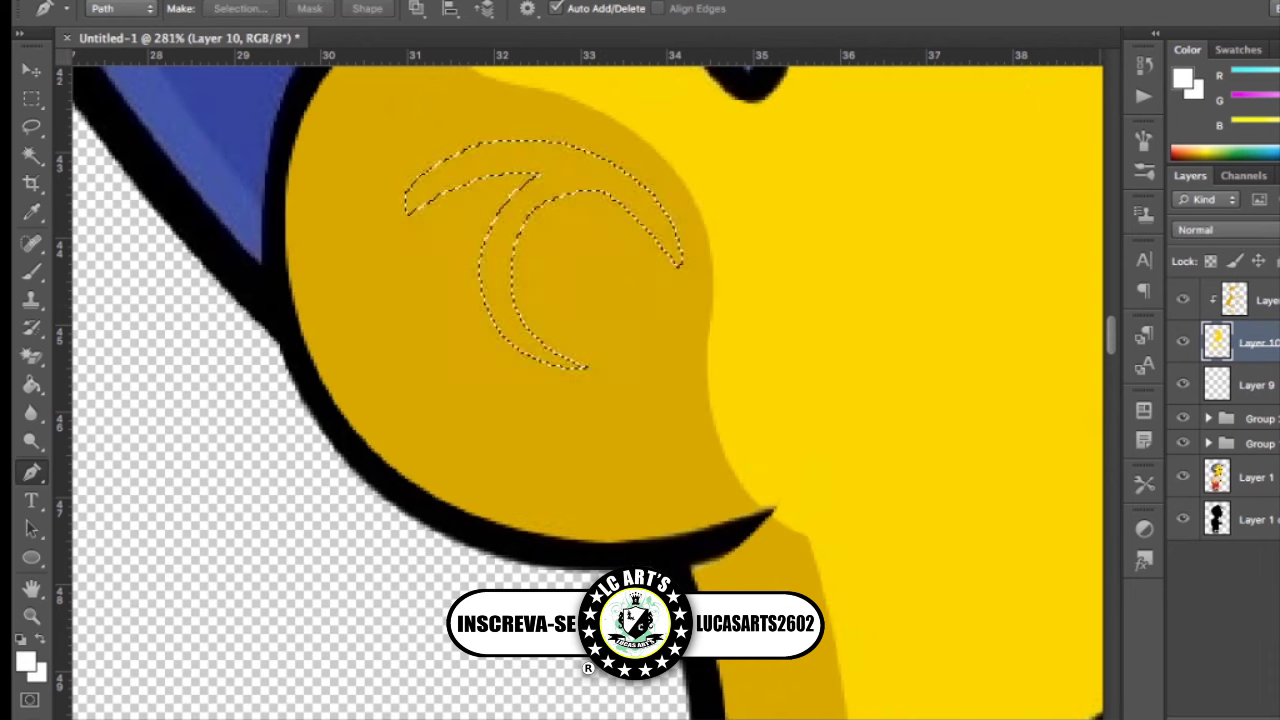
key("Delete")
key("ctrl+d")
key("ctrl+0")
On a new layer, trace the tongue shape and fill it with its sampled colour
scroll(585, 380, "up", 3)
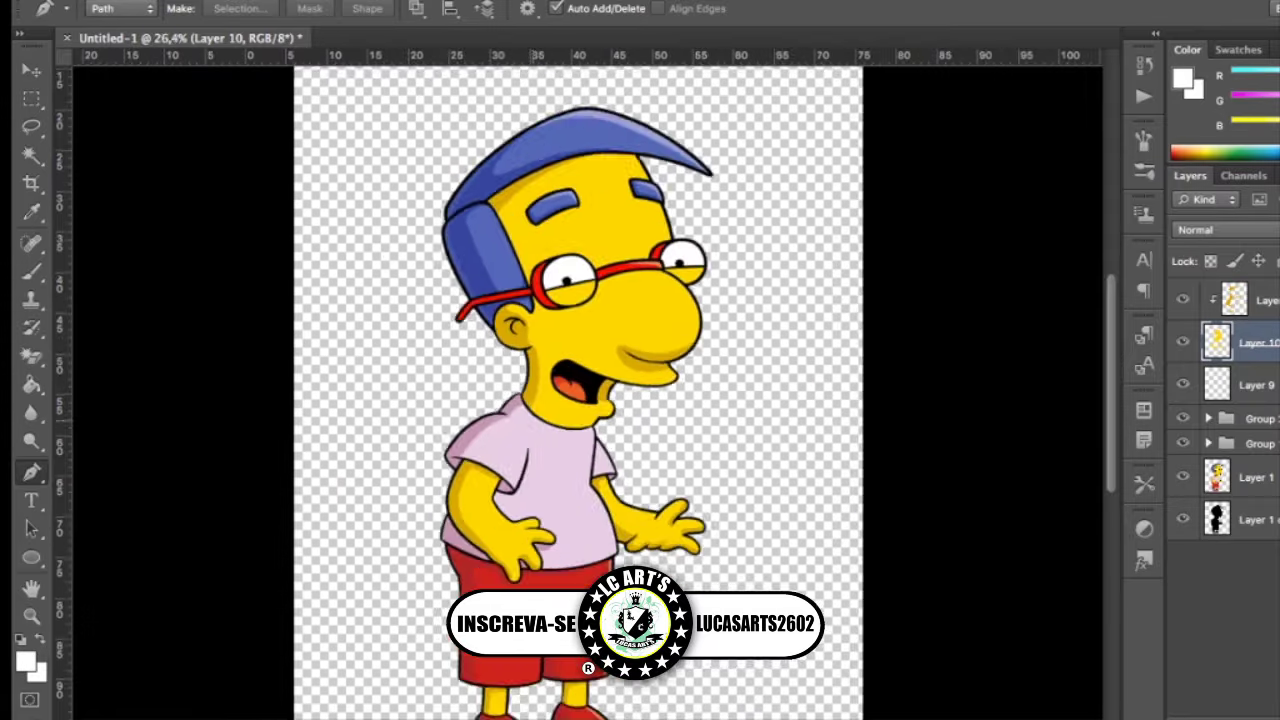
scroll(585, 380, "down", 3)
scroll(585, 380, "up", 6)
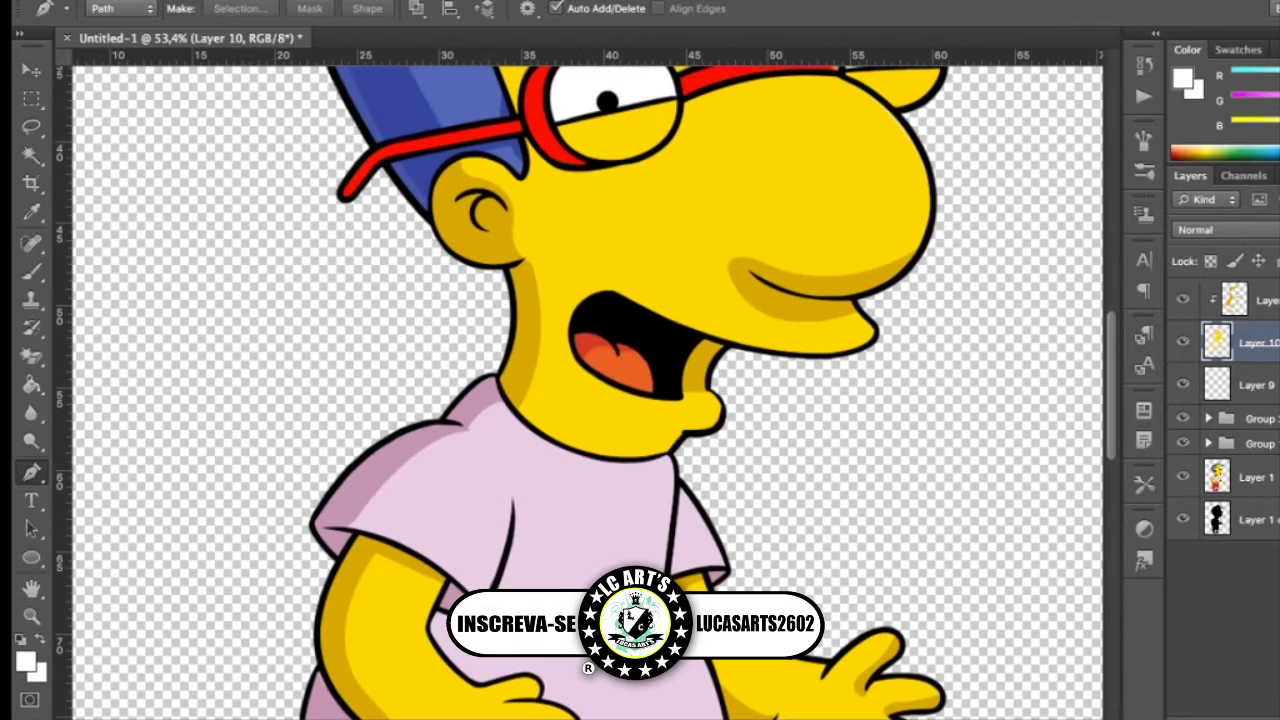
key("ctrl+g")
key("ctrl+shift+alt+n")
scroll(600, 360, "up", 4)
left_click(531, 270)
left_click_drag(673, 427, 815, 483)
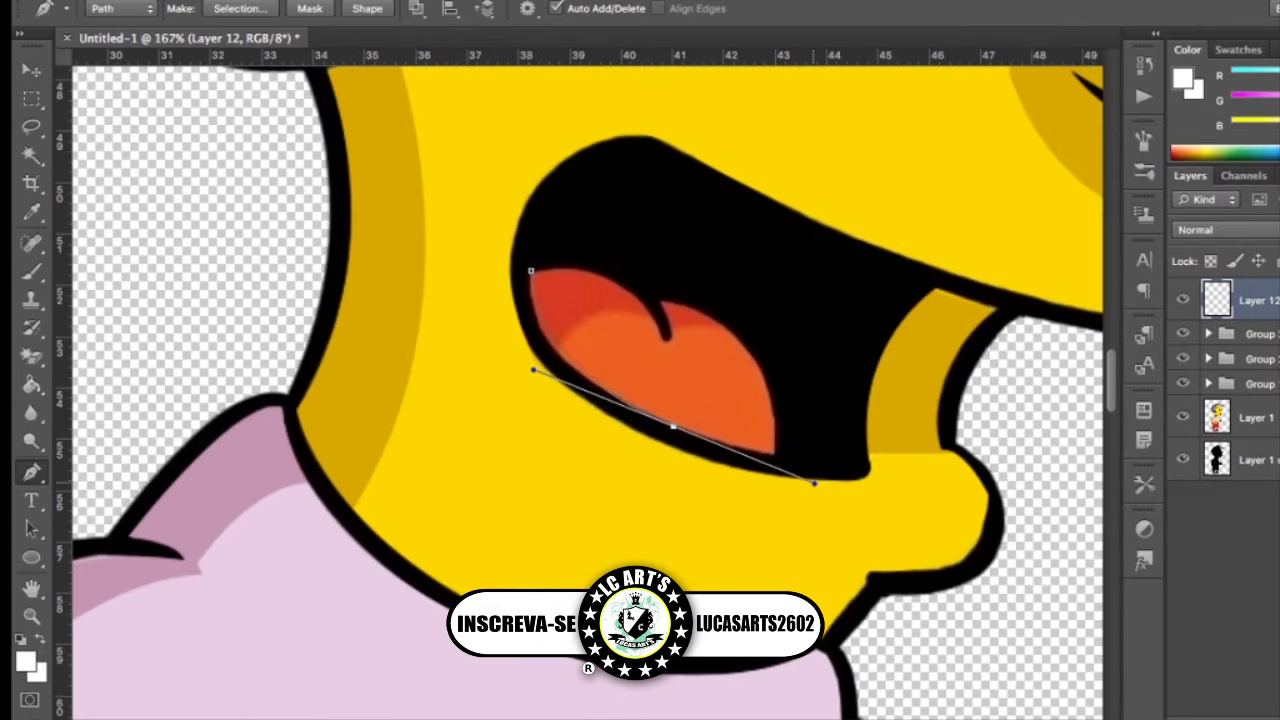
left_click(773, 454)
left_click_drag(662, 301, 789, 321)
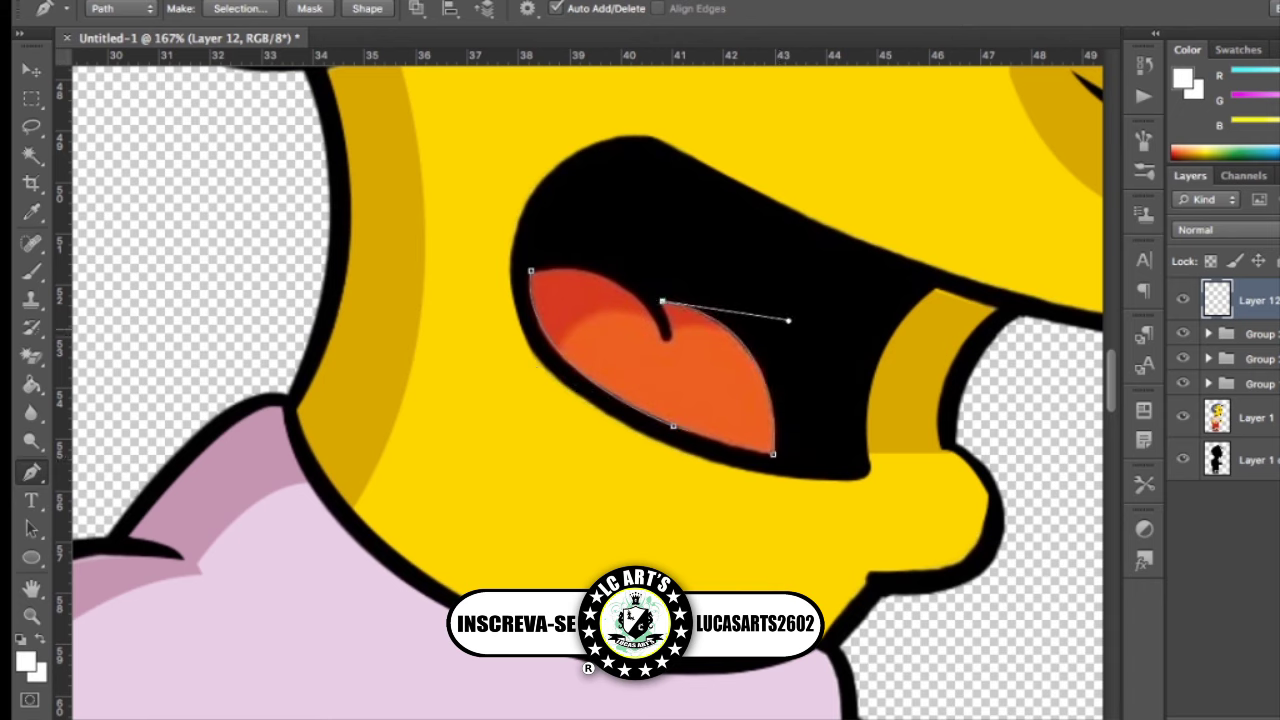
left_click_drag(531, 270, 508, 357)
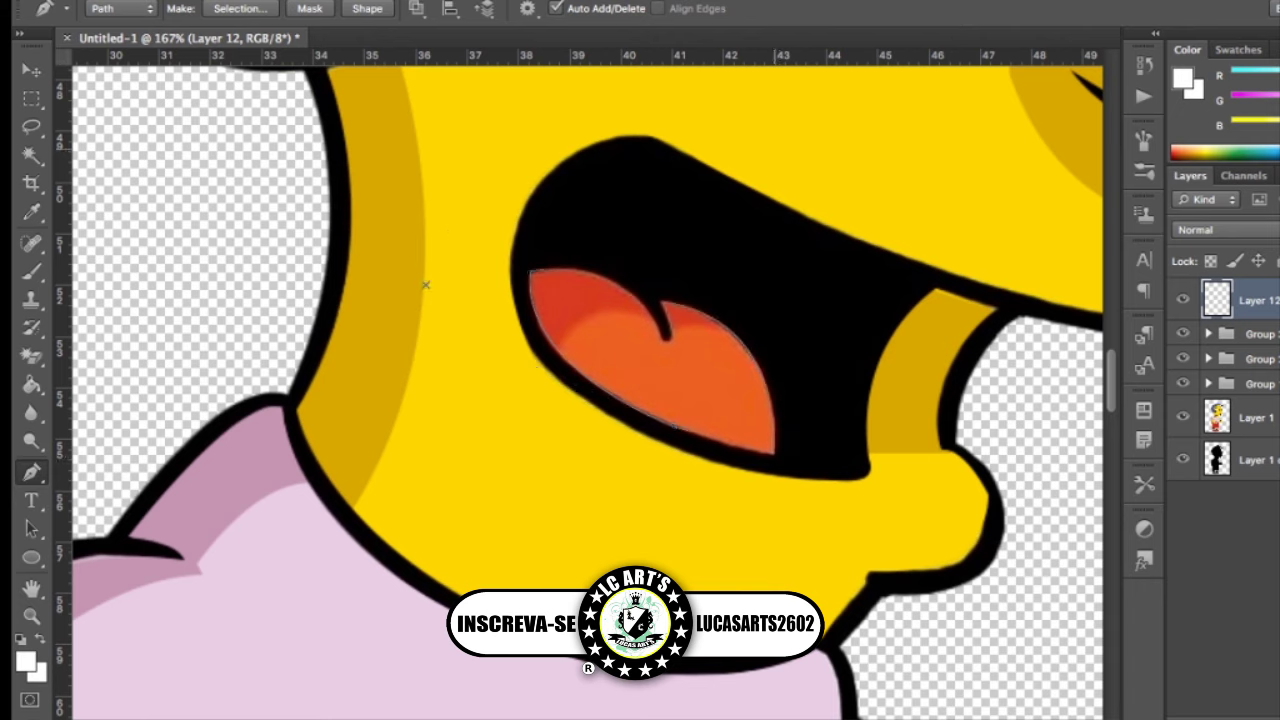
key("i")
key("p")
On another new layer, fill the tongue's upper part with sampled red and clip it to the tongue
key("ctrl+shift+alt+n")
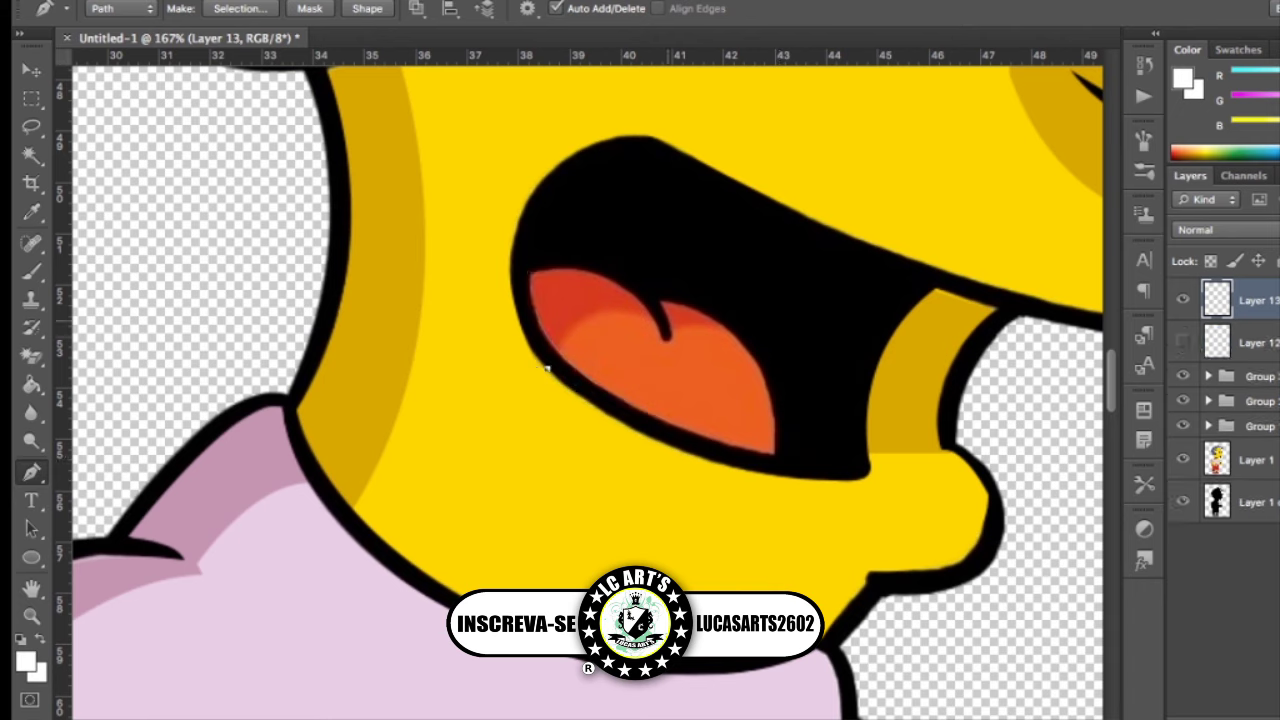
left_click_drag(548, 368, 556, 376)
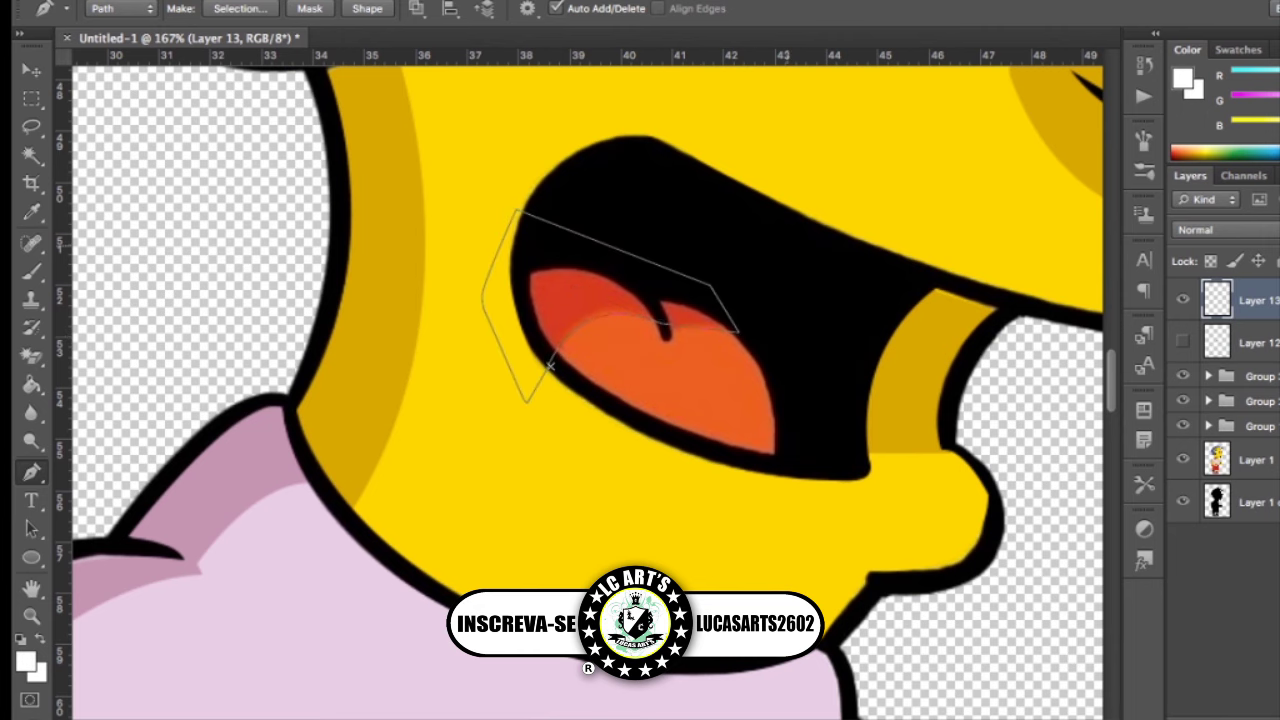
key("i")
key("alt+BackSpace")
key("p")
key("ctrl+alt+g")
key("ctrl+0")
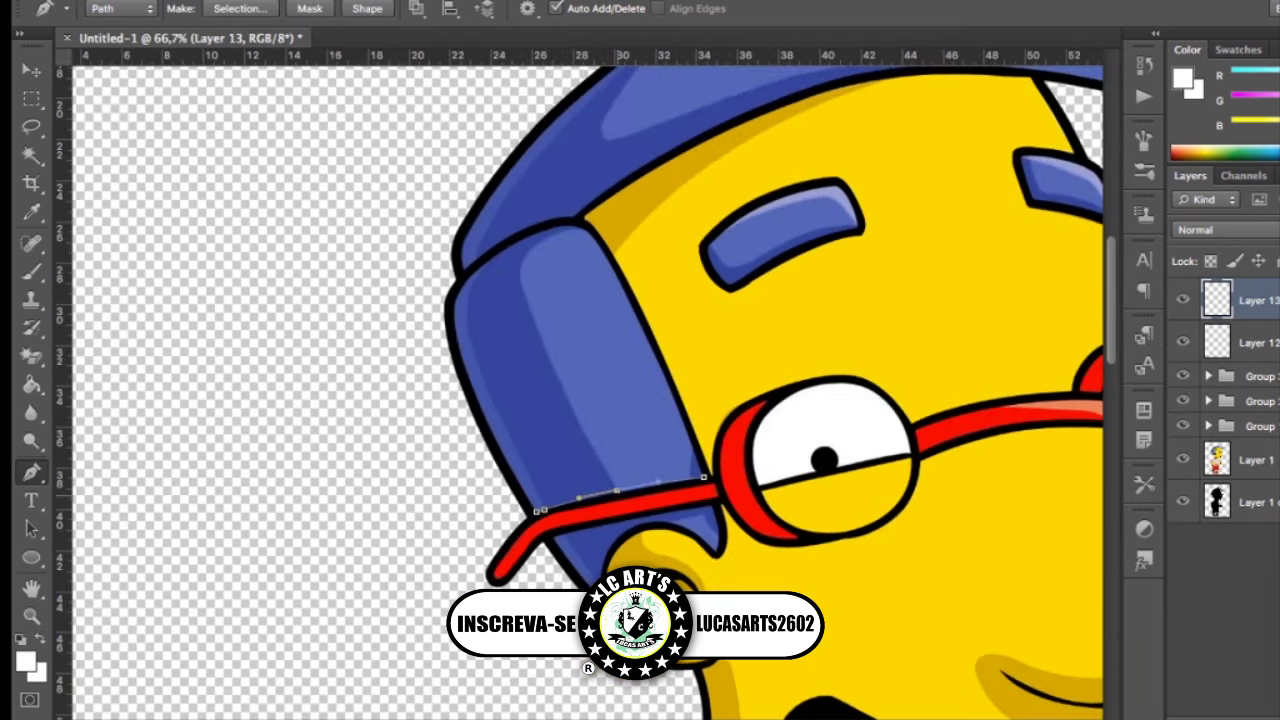
Finish the hair path under the side and fill it with the sampled hair colour
mouse_move(558, 222)
left_mouse_down()
mouse_move(588, 205)
mouse_move(540, 510)
left_mouse_up()
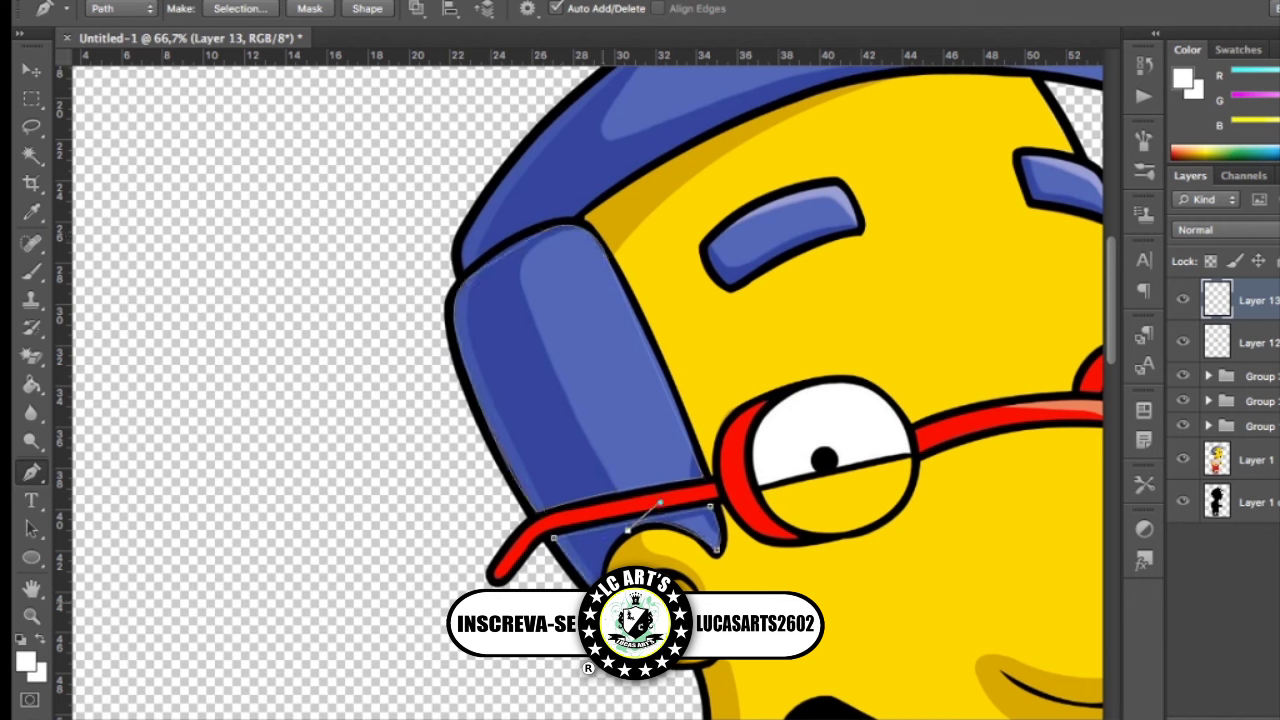
key("ctrl+0")
scroll(700, 300, "up", 3)
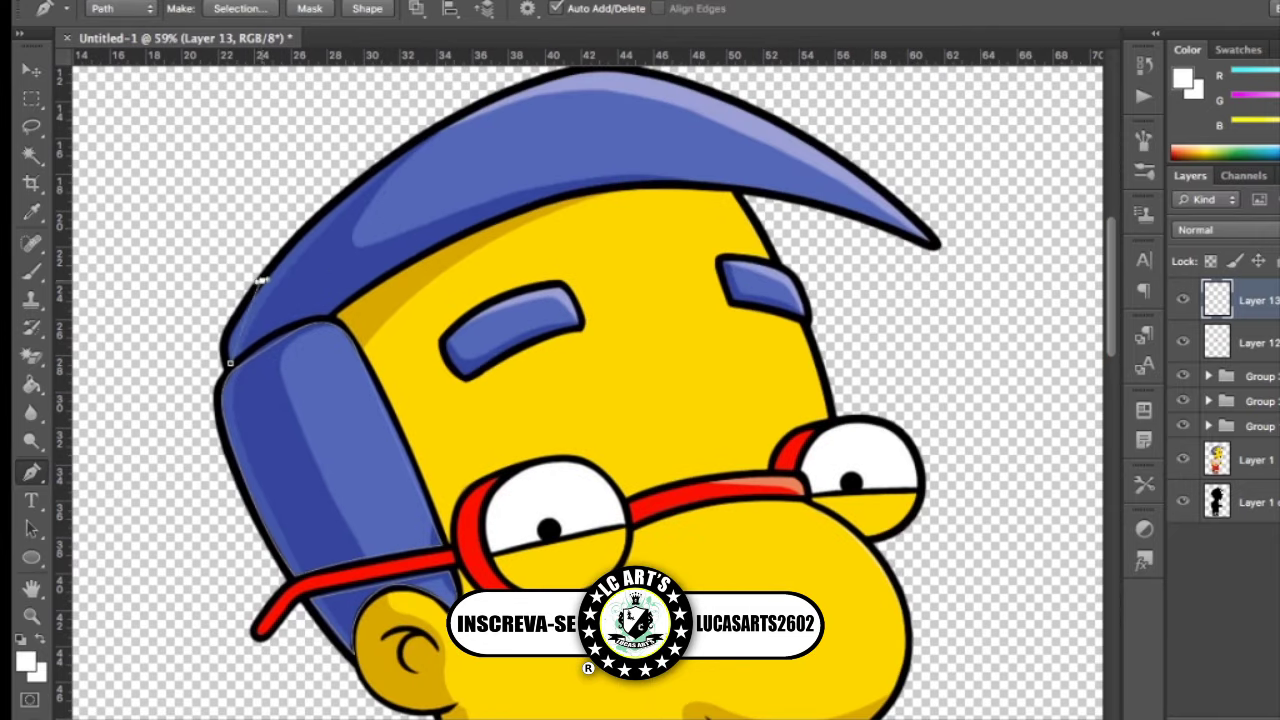
left_click_drag(261, 280, 306, 207)
scroll(586, 100, "up", 2)
left_click_drag(586, 114, 774, 72)
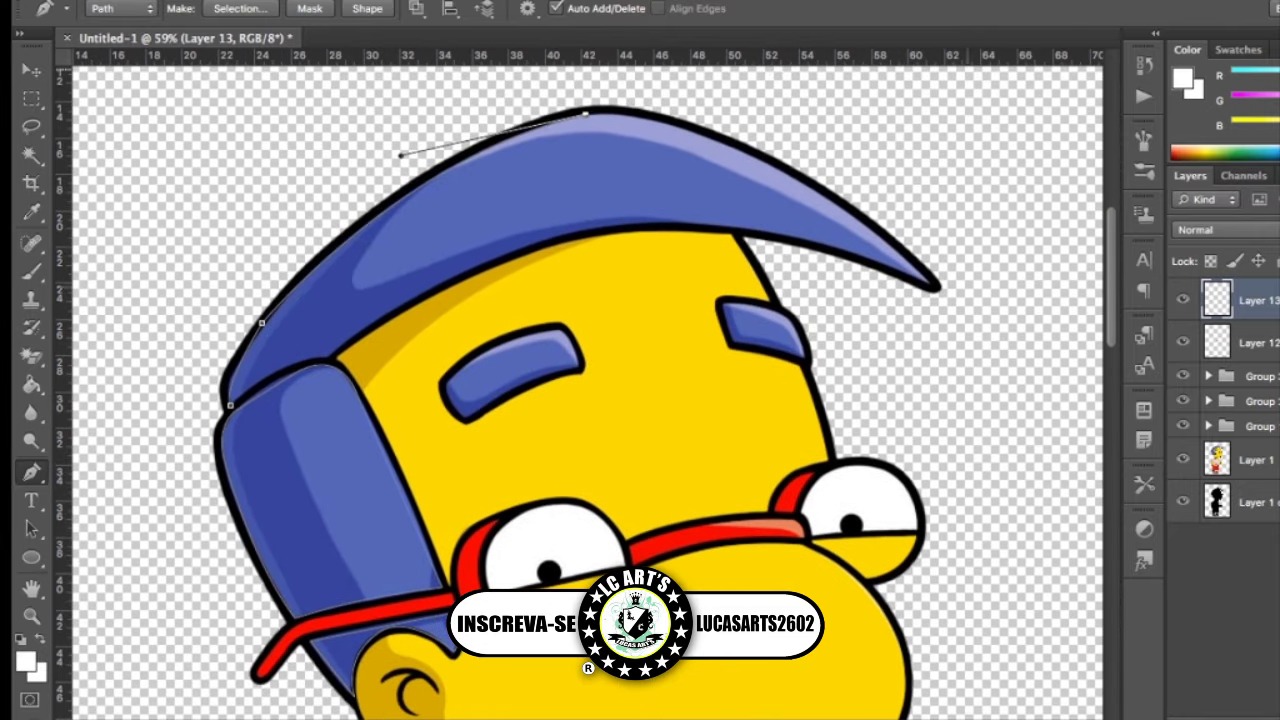
left_click_drag(925, 285, 1098, 460)
left_click_drag(570, 236, 466, 256)
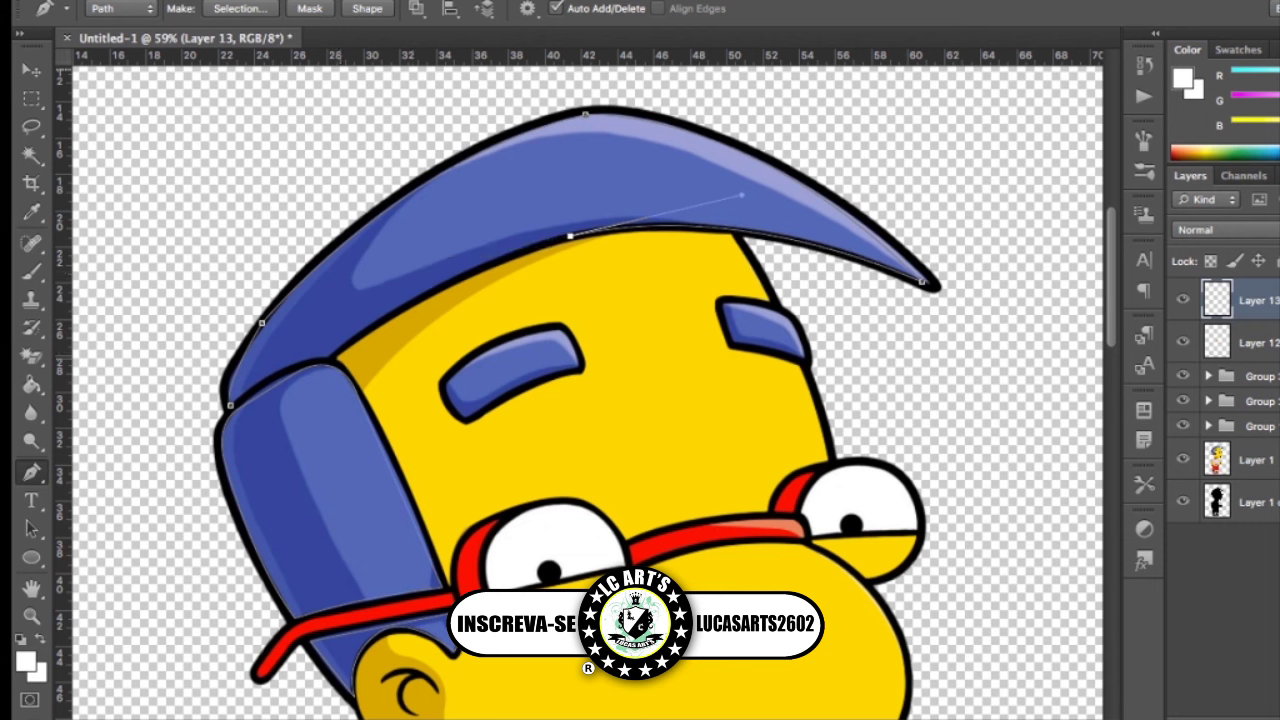
left_click_drag(329, 356, 200, 450)
left_click(230, 405)
key("i")
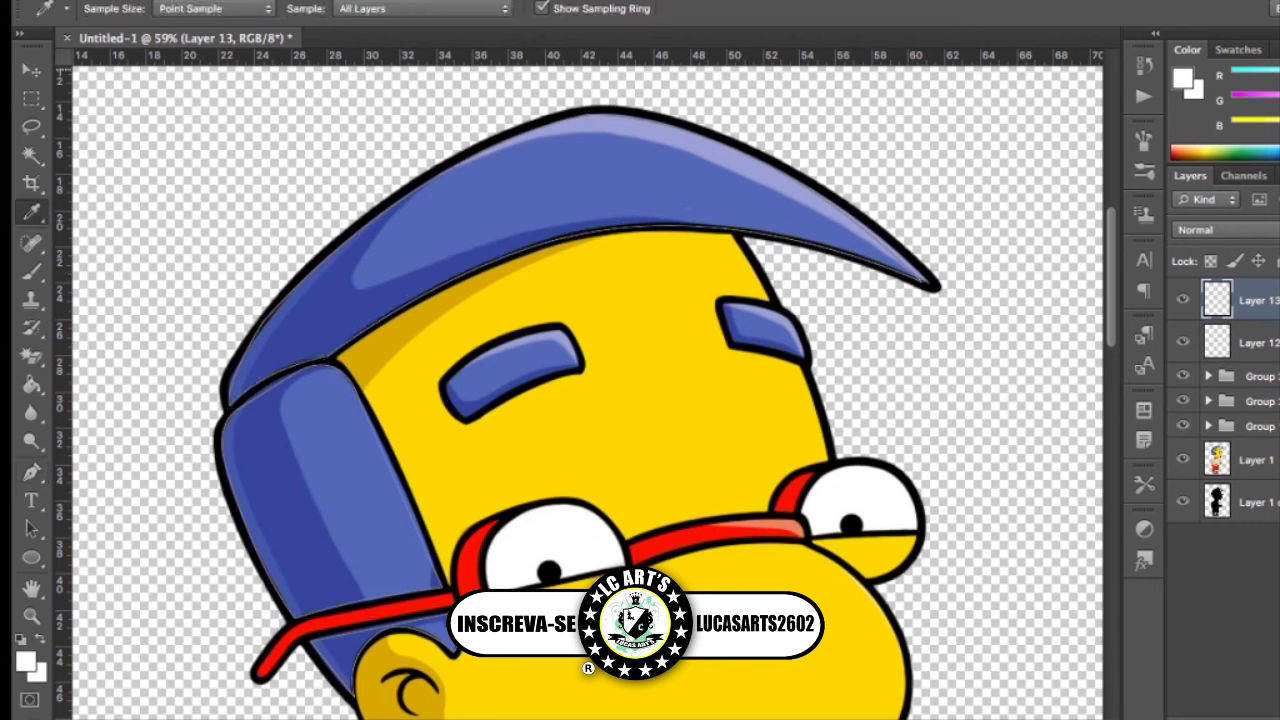
key("p")
On a new layer, outline the hat shading along its underside, side, strap and top
key("ctrl+shift+alt+n")
left_click(458, 158)
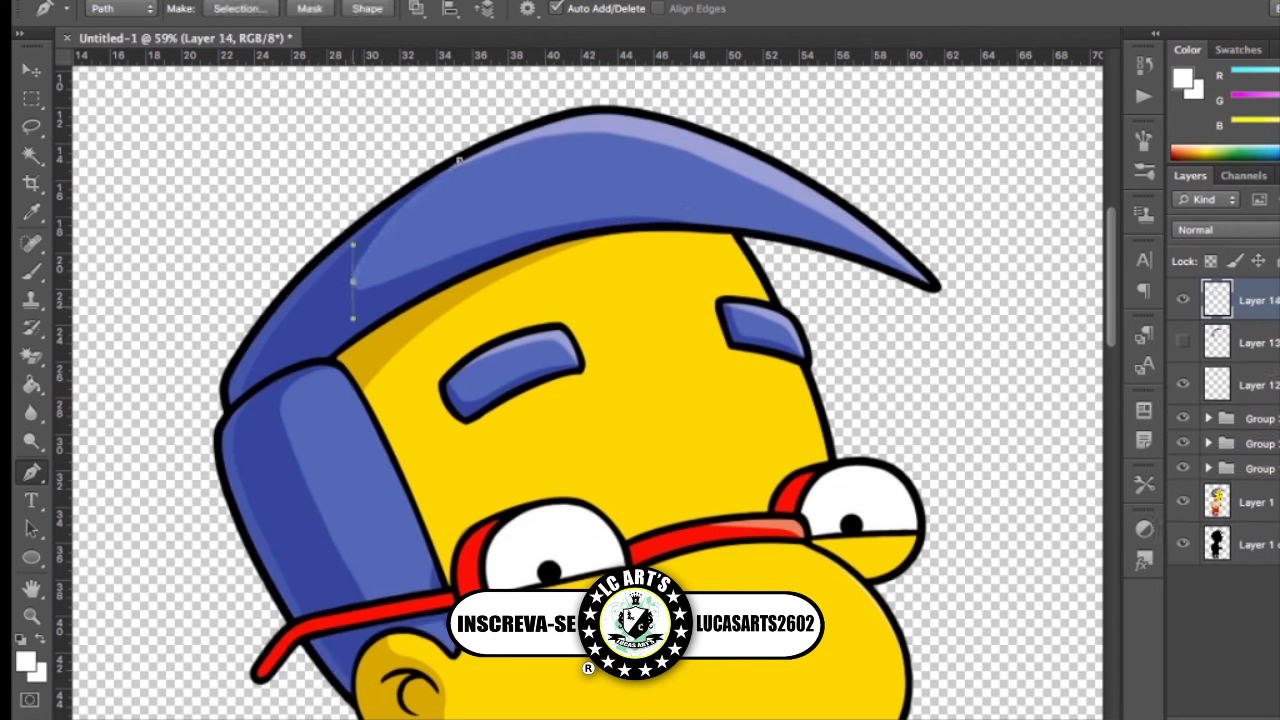
left_click(366, 212)
left_click_drag(340, 351, 327, 420)
left_click_drag(735, 240, 891, 312)
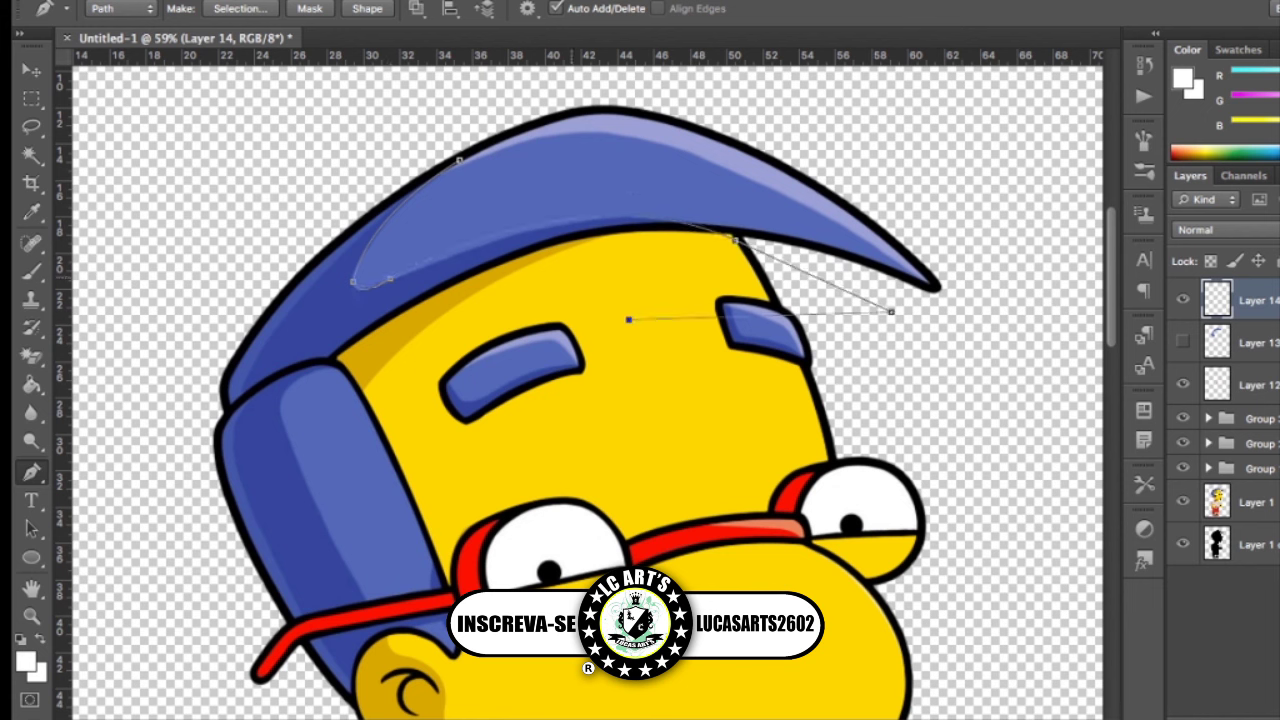
left_click(341, 367)
left_click_drag(291, 441, 321, 507)
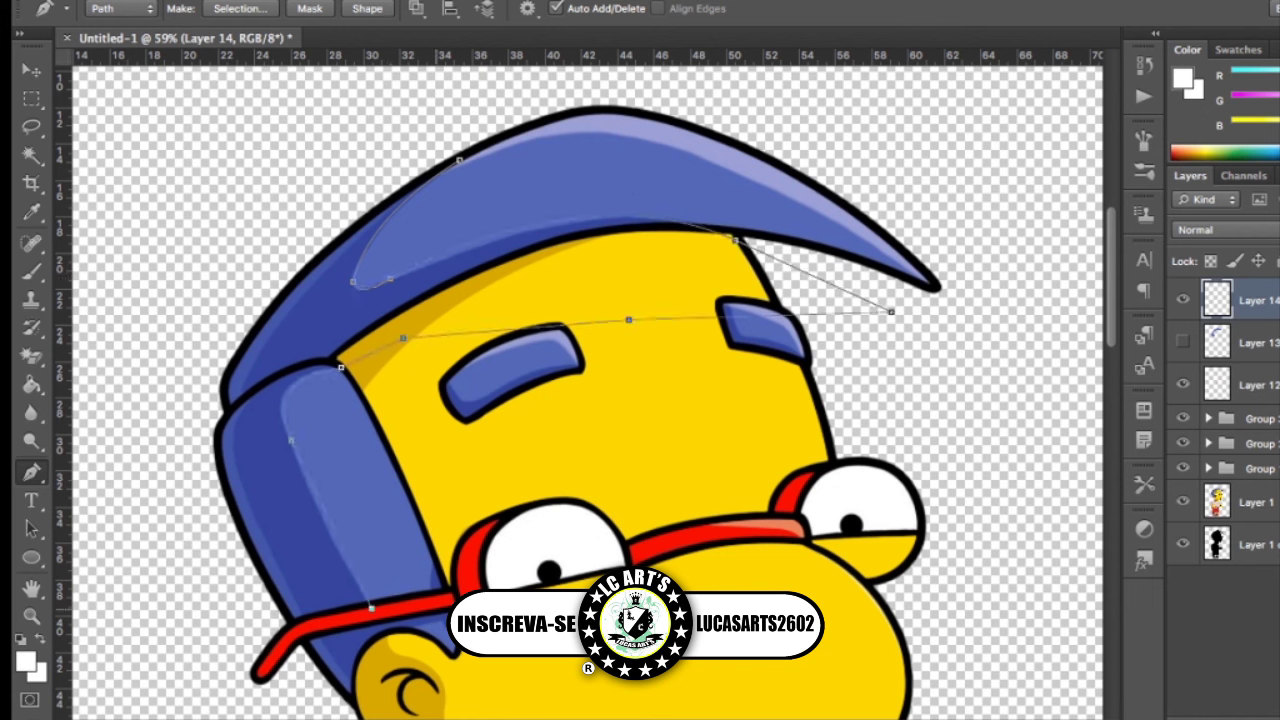
left_click_drag(429, 603, 479, 517)
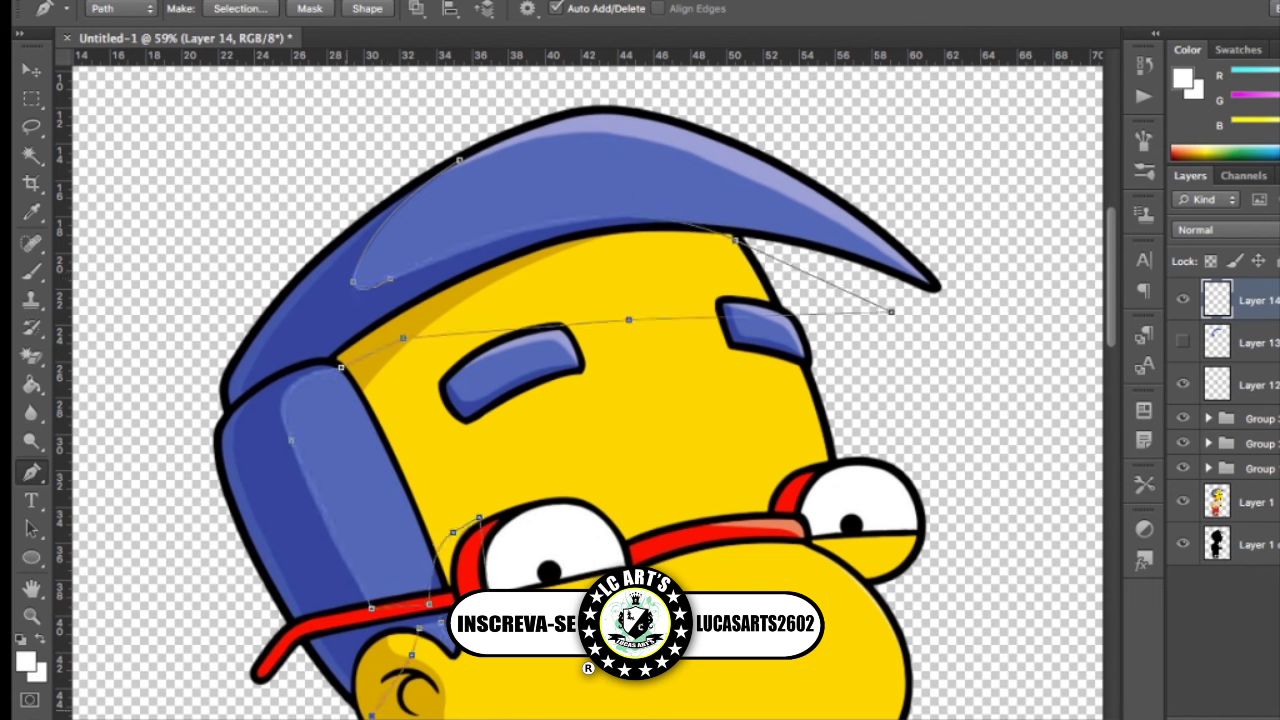
left_click_drag(180, 485, 172, 540)
left_click_drag(217, 236, 230, 232)
left_click_drag(343, 143, 430, 140)
scroll(805, 480, "down", 5)
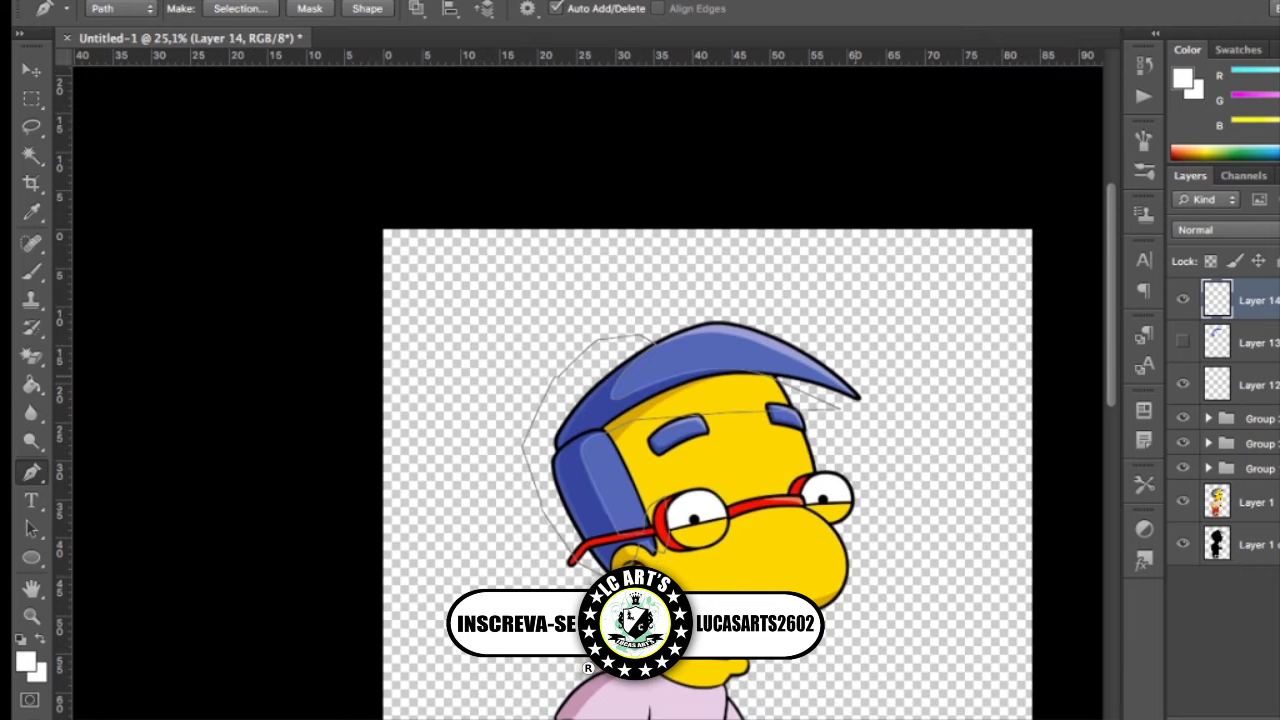
Fill the hat shading with colour and clip it to the hat layer below
key("alt+BackSpace")
left_click(1183, 341)
key("ctrl+alt+g")
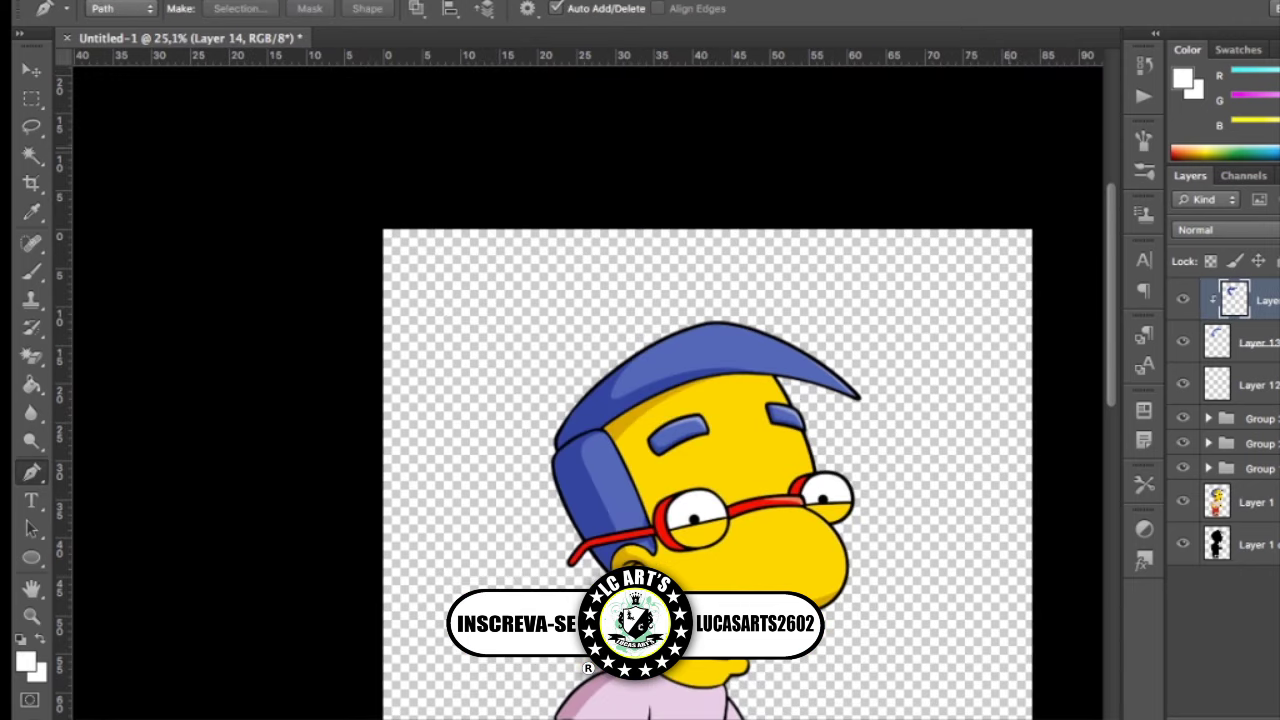
left_click(1183, 341)
On a new layer, outline the brim highlight from the brim tip around the hat's left
key("ctrl+shift+alt+n")
scroll(850, 395, "up", 5)
left_click(858, 408)
left_click_drag(474, 228, 600, 228)
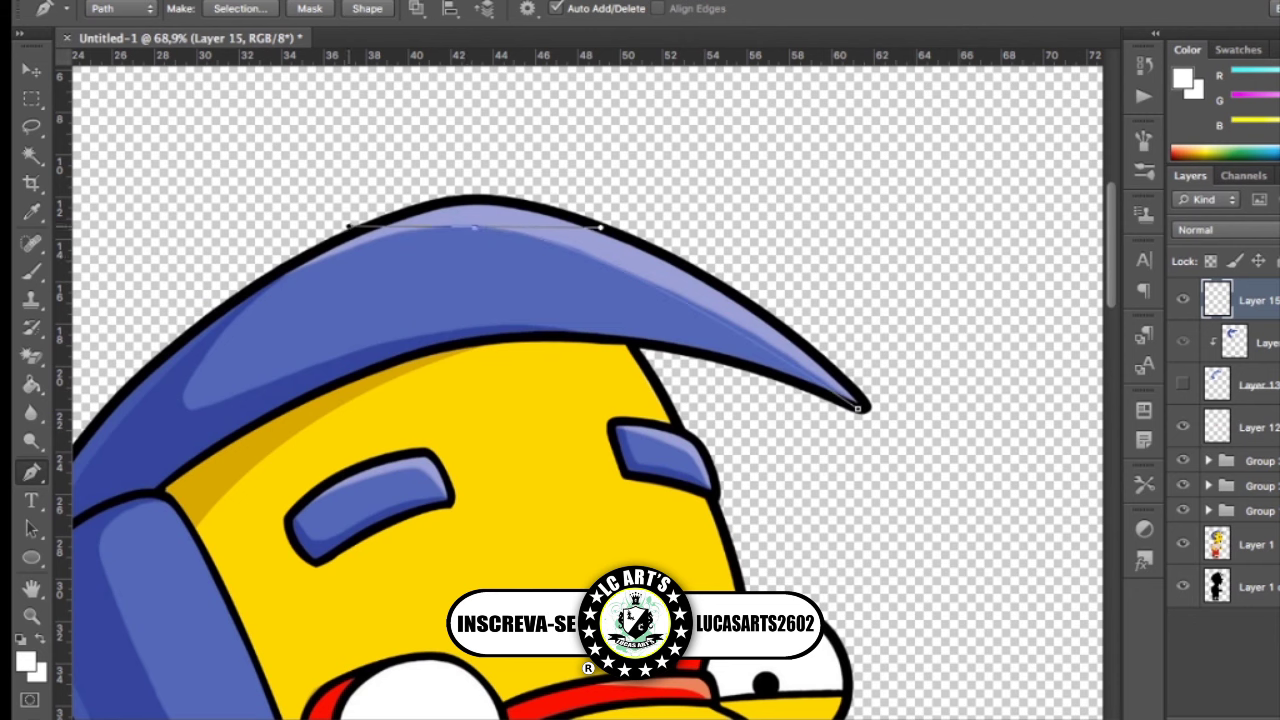
left_click_drag(215, 300, 257, 229)
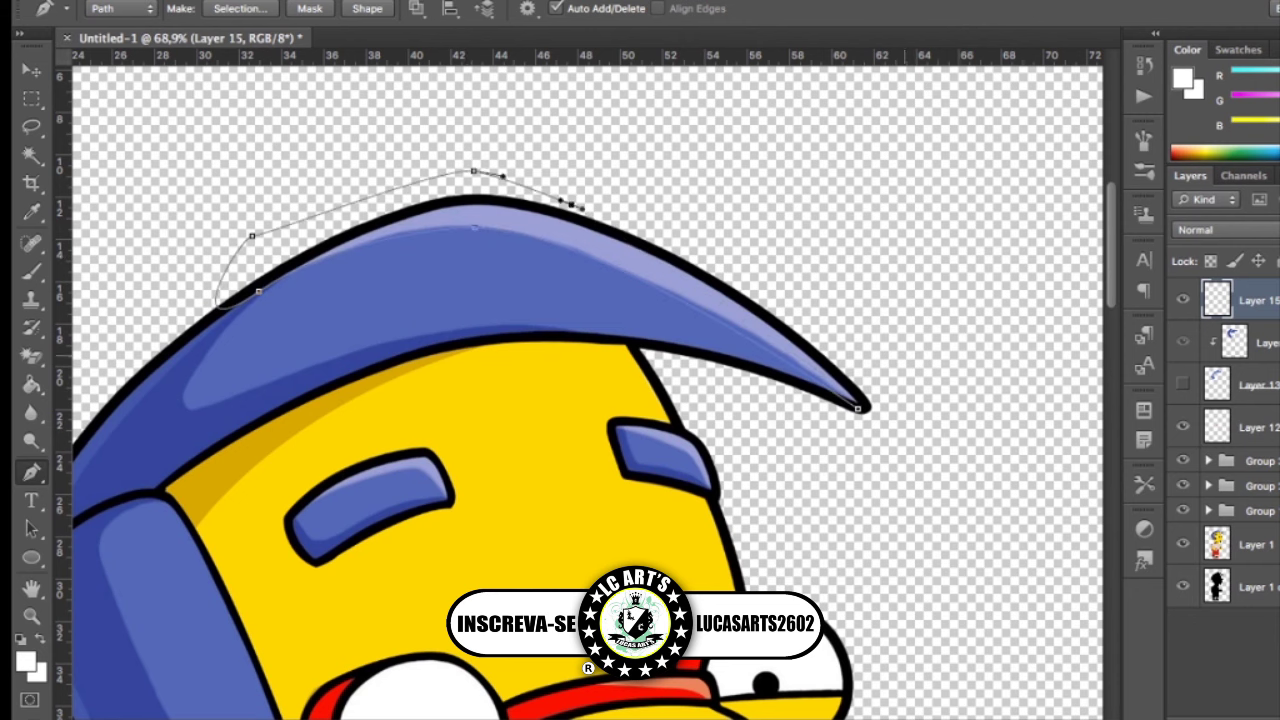
left_click_drag(858, 408, 948, 372)
scroll(860, 408, "down", 5)
key("i")
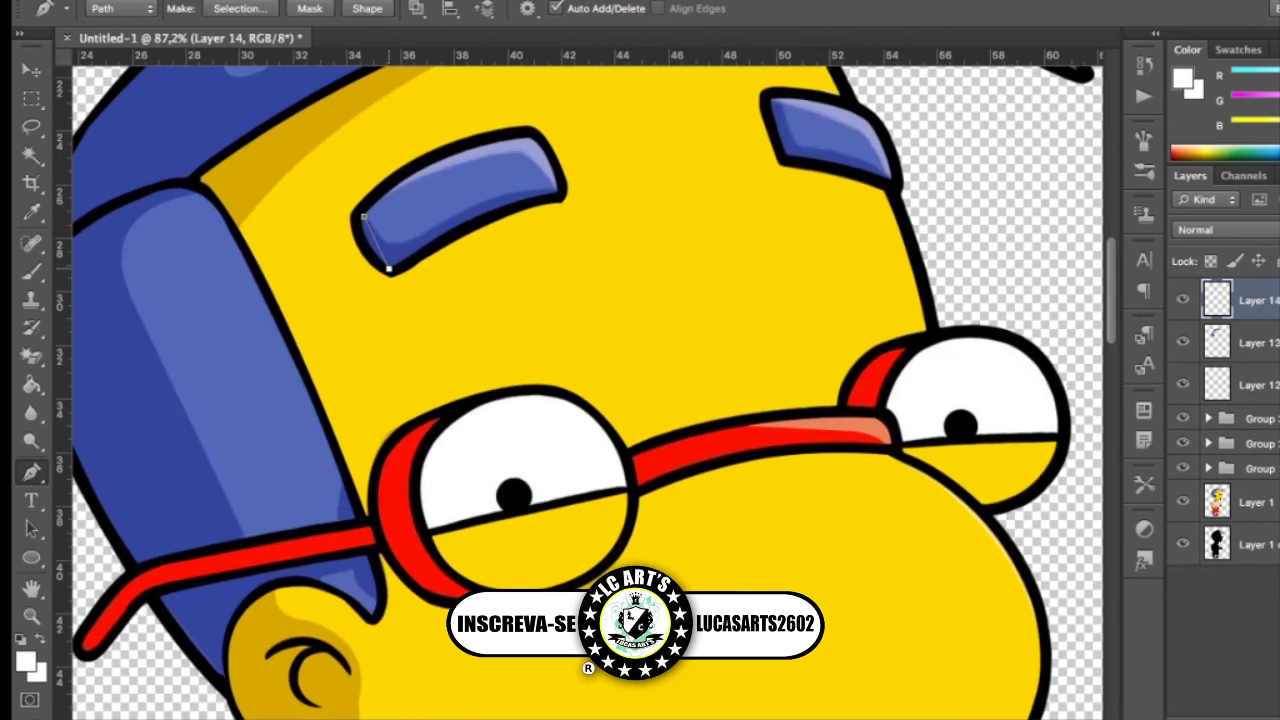
Outline the left and right eyebrows and sample a colour from the artwork
left_click(553, 192)
left_click_drag(528, 134, 502, 125)
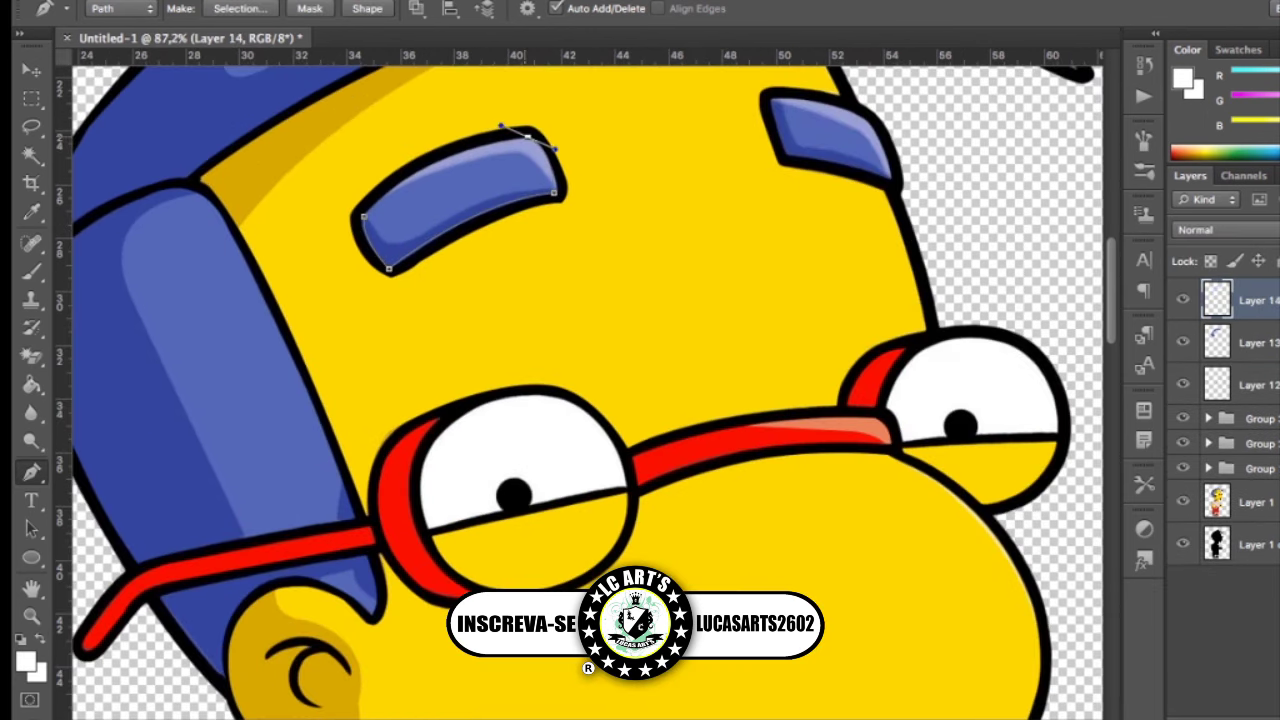
left_click(363, 216)
left_click(890, 178)
left_click_drag(783, 155, 756, 160)
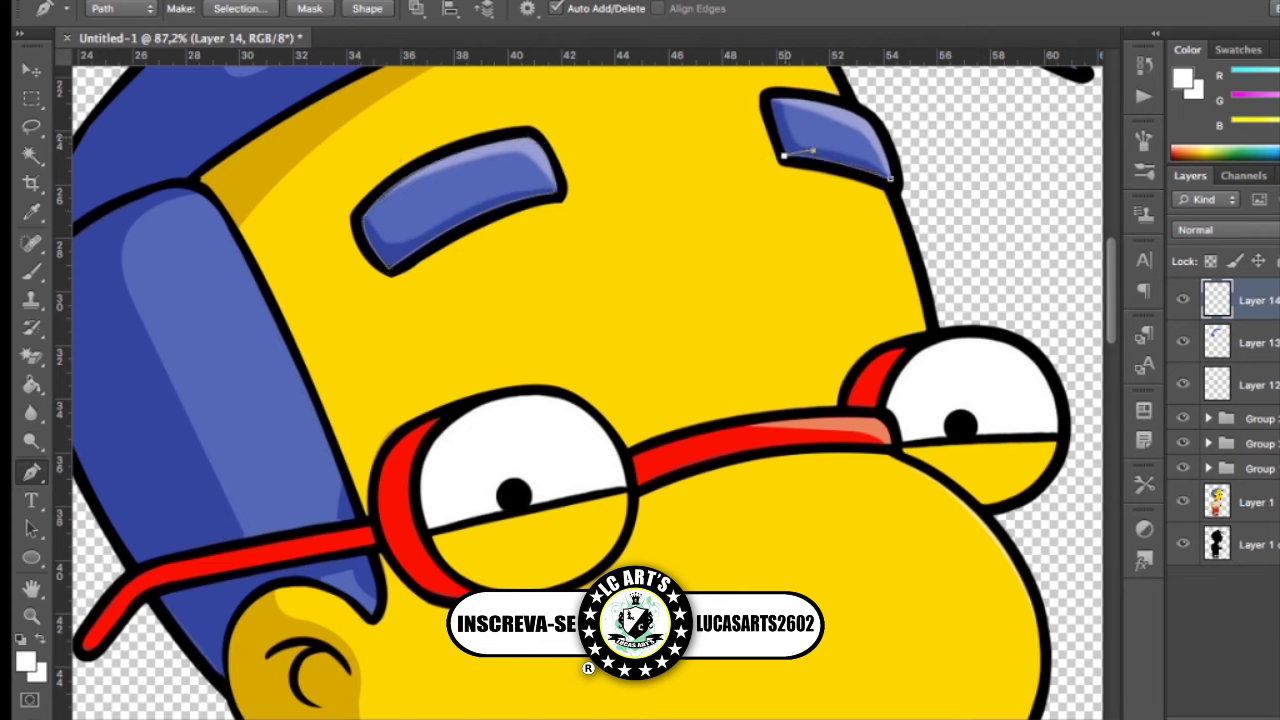
key("i")
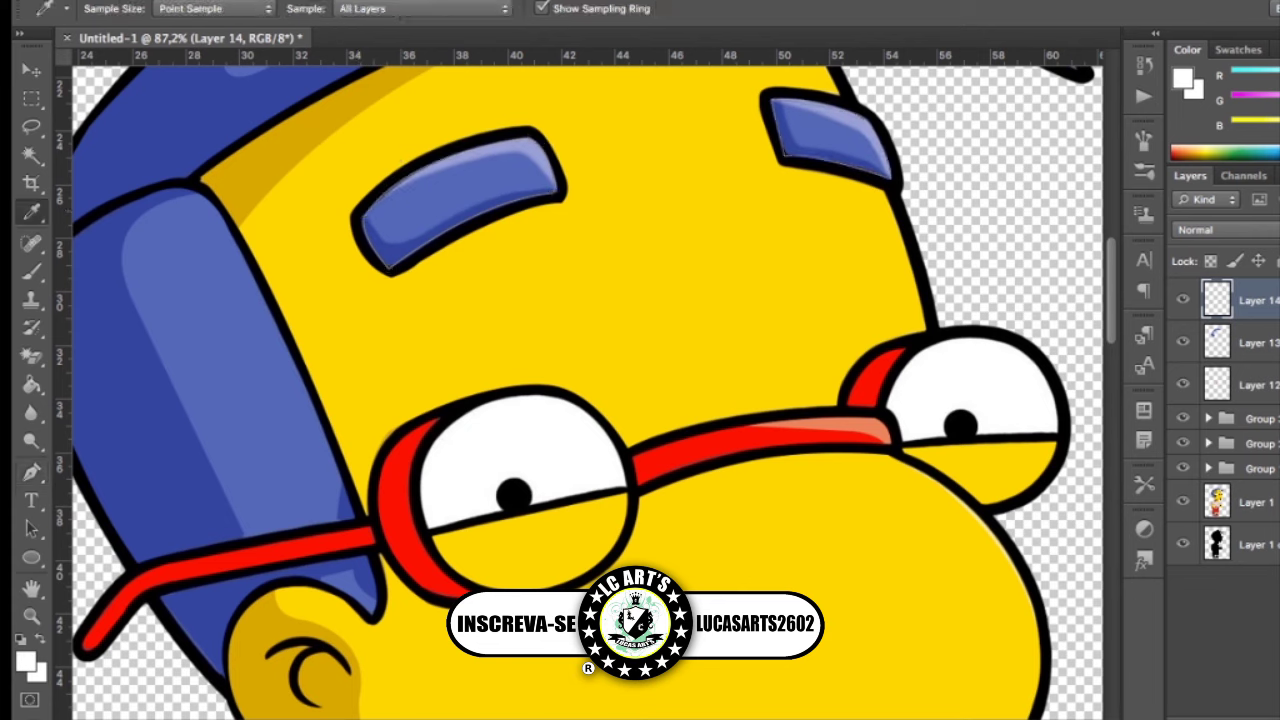
key("p")
On a new layer, outline the eyebrow shading area spanning both eyebrows and forehead
key("ctrl+alt+shift+n")
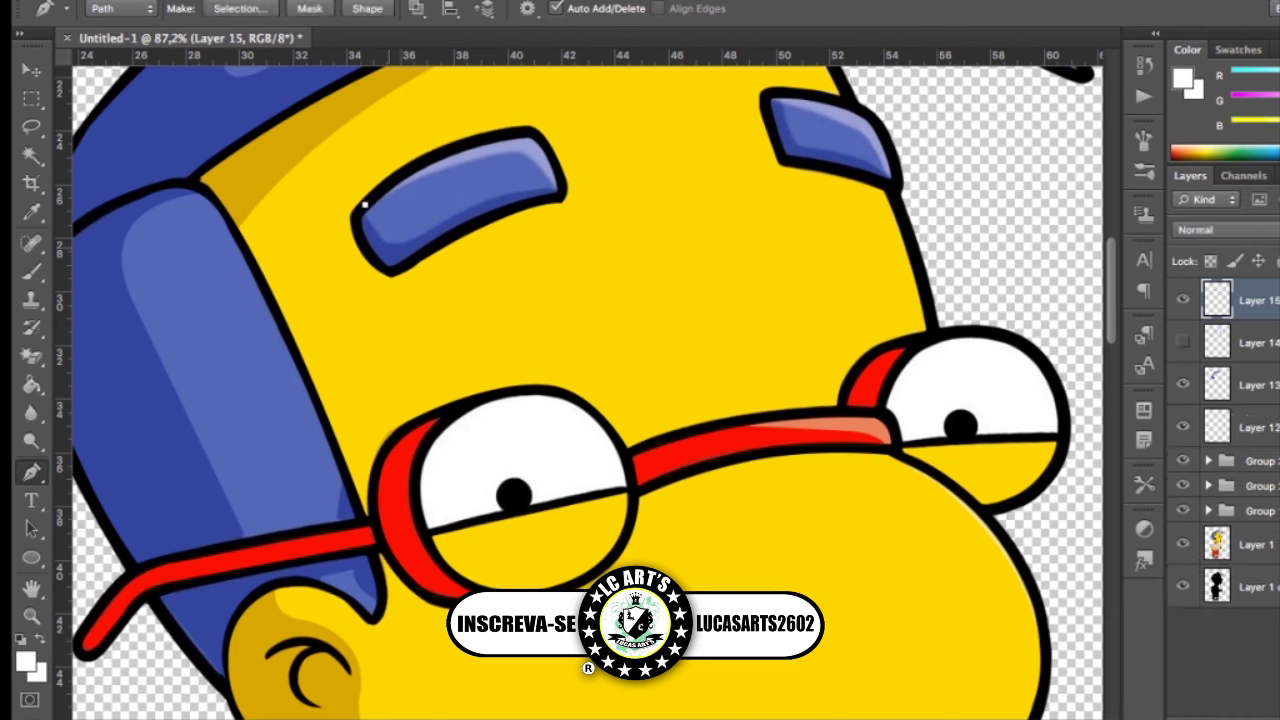
left_click(575, 190)
left_click(655, 207)
left_click(717, 146)
left_click(747, 89)
left_click(787, 78)
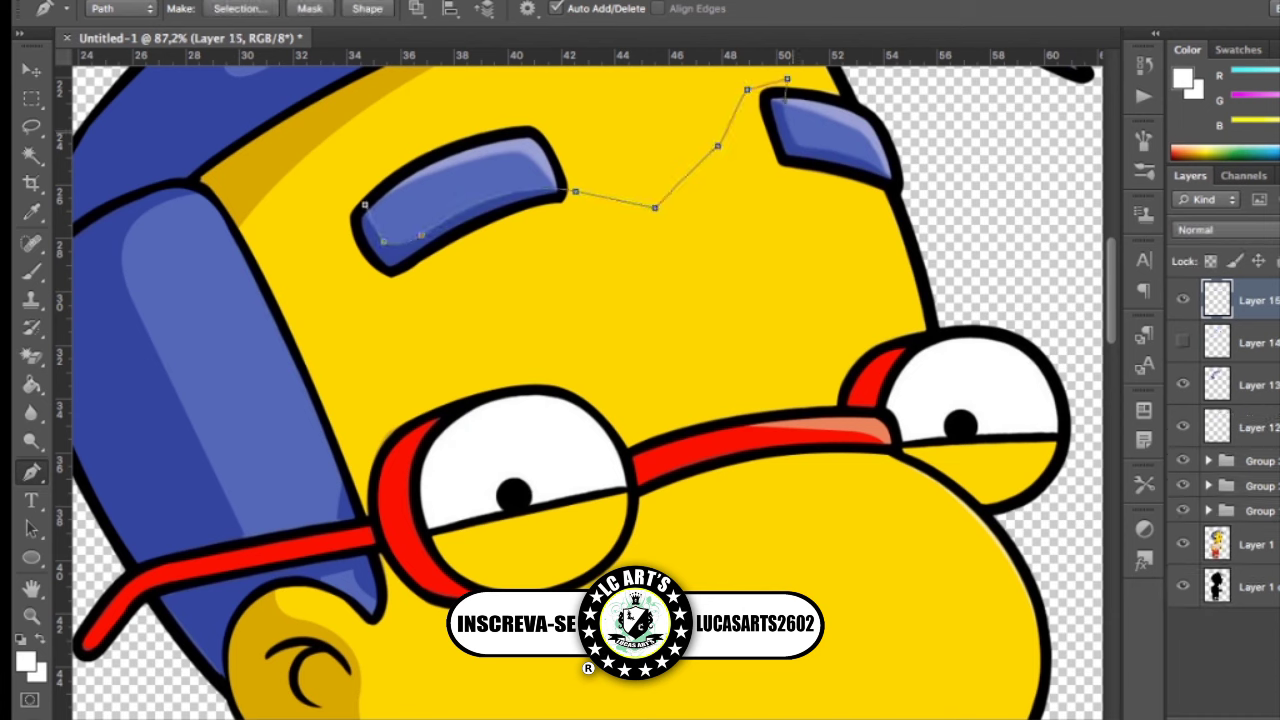
left_click(893, 205)
left_click(735, 242)
left_click(392, 318)
left_click(325, 282)
left_click(365, 205)
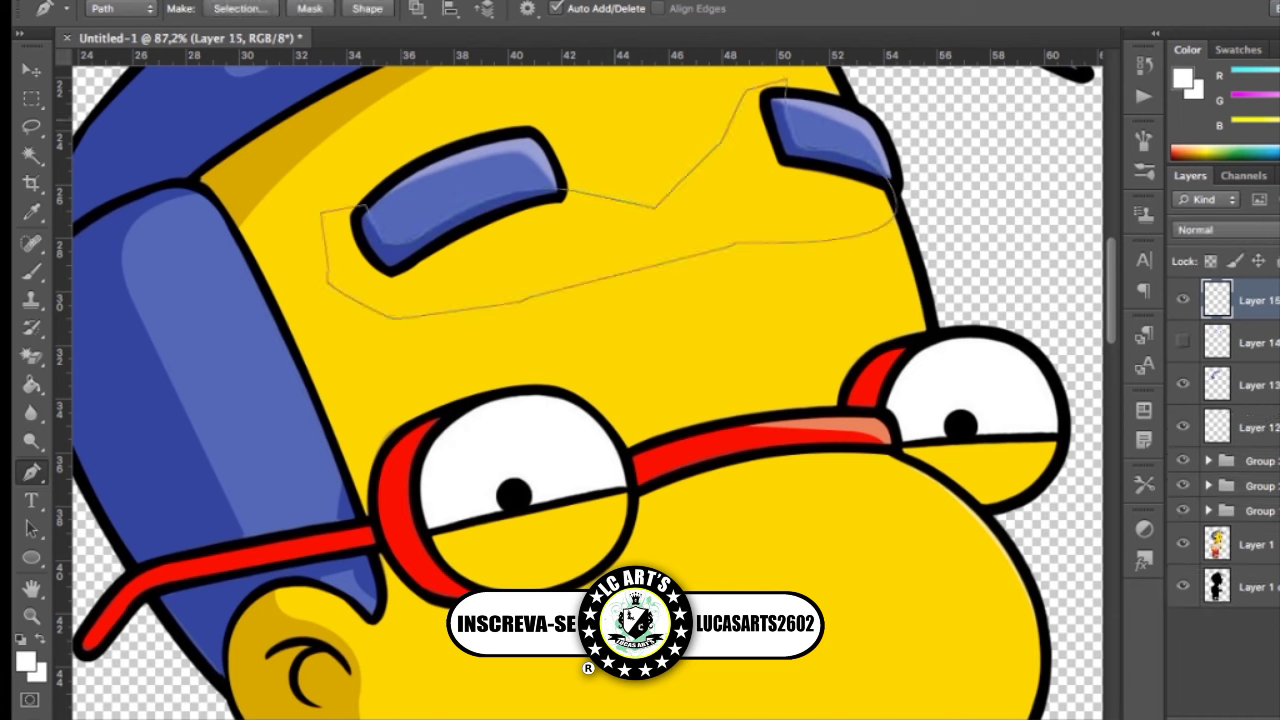
Fill the eyebrow shading with the sampled blue and clip it to the layer below
key("i")
key("alt+BackSpace")
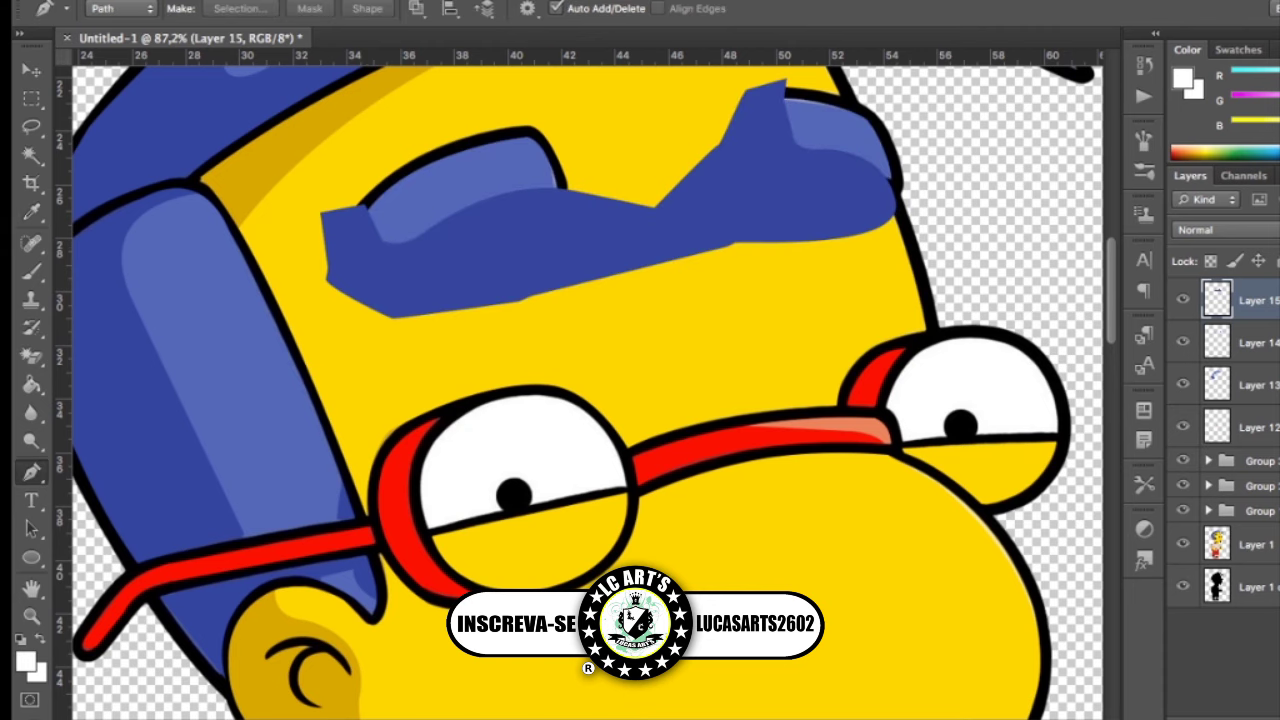
key("ctrl+alt+g")
On a new layer, outline highlight shapes over the right and left eyebrows
key("ctrl+alt+shift+n")
key("p")
left_click(766, 100)
left_click(930, 160)
left_click(893, 228)
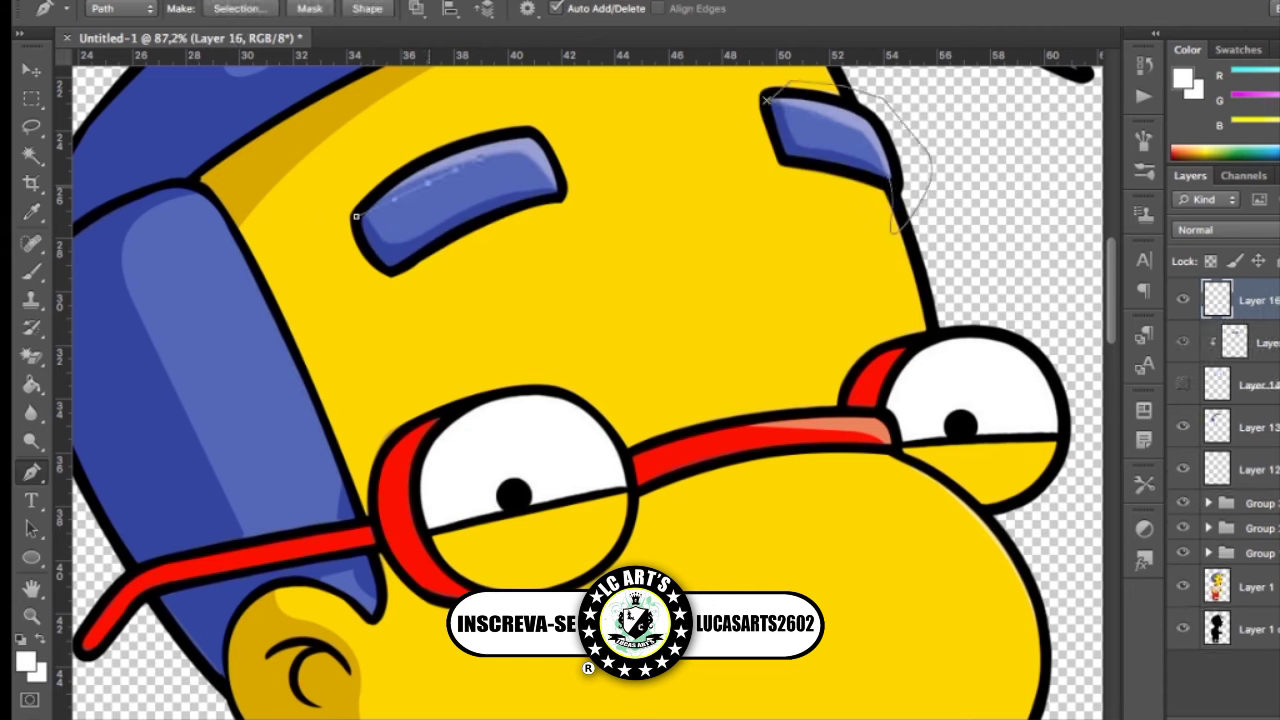
left_click(384, 193)
left_click(595, 130)
left_click(545, 102)
left_click(390, 148)
left_click(356, 216)
Trace the upper eyelid outlines over the left and right eyes
key("i")
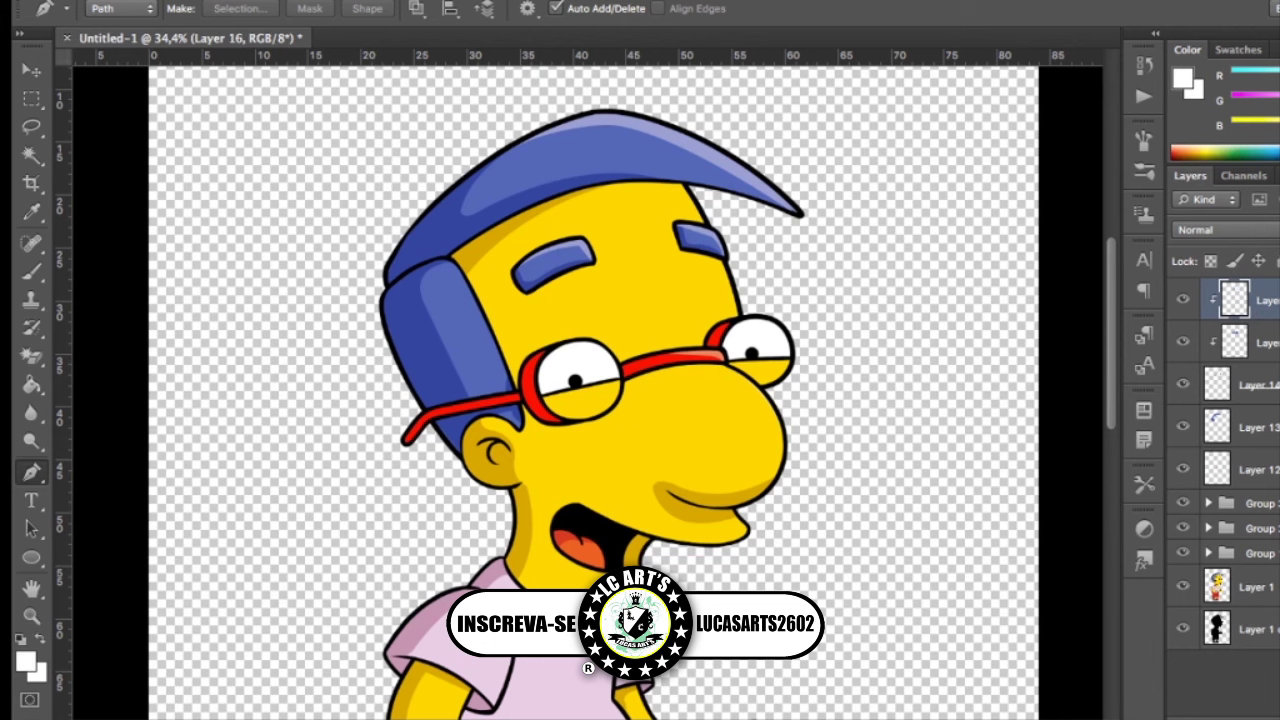
scroll(530, 392, "up", 5)
left_click(560, 400)
left_click(770, 355)
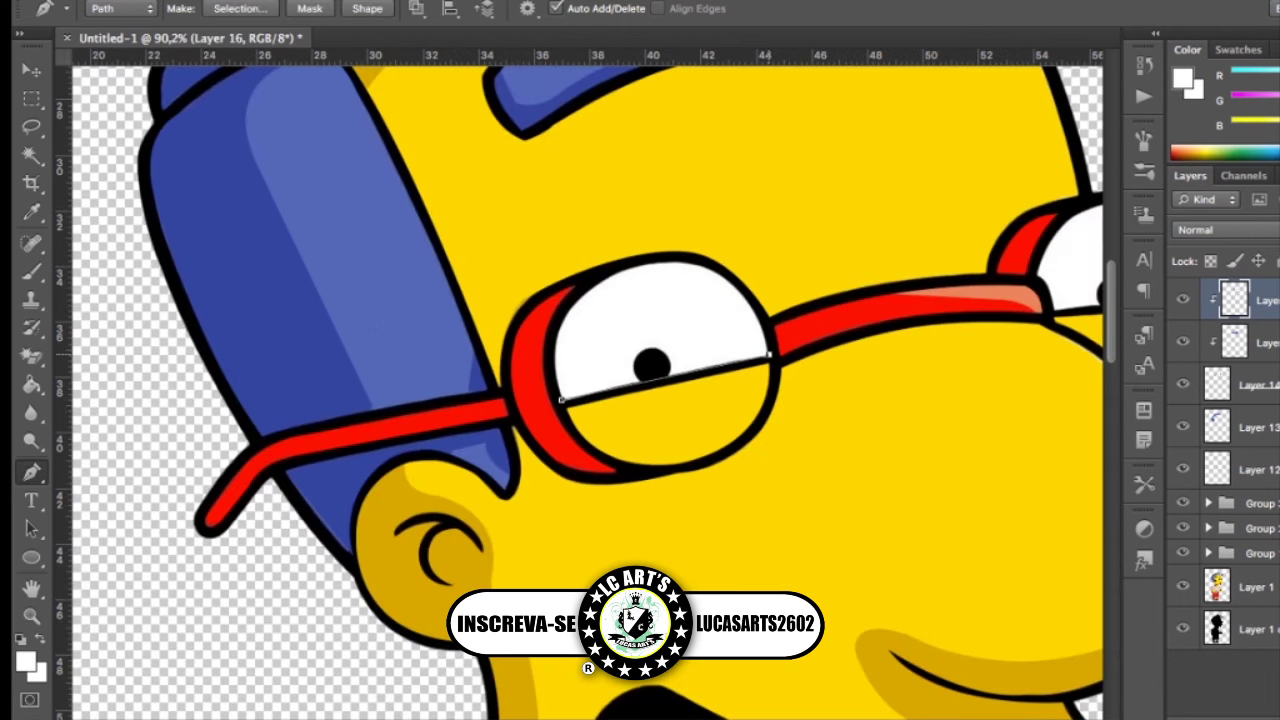
left_click_drag(669, 262, 752, 257)
left_click_drag(556, 345, 541, 427)
left_click(556, 345, "alt")
scroll(640, 400, "right", 5)
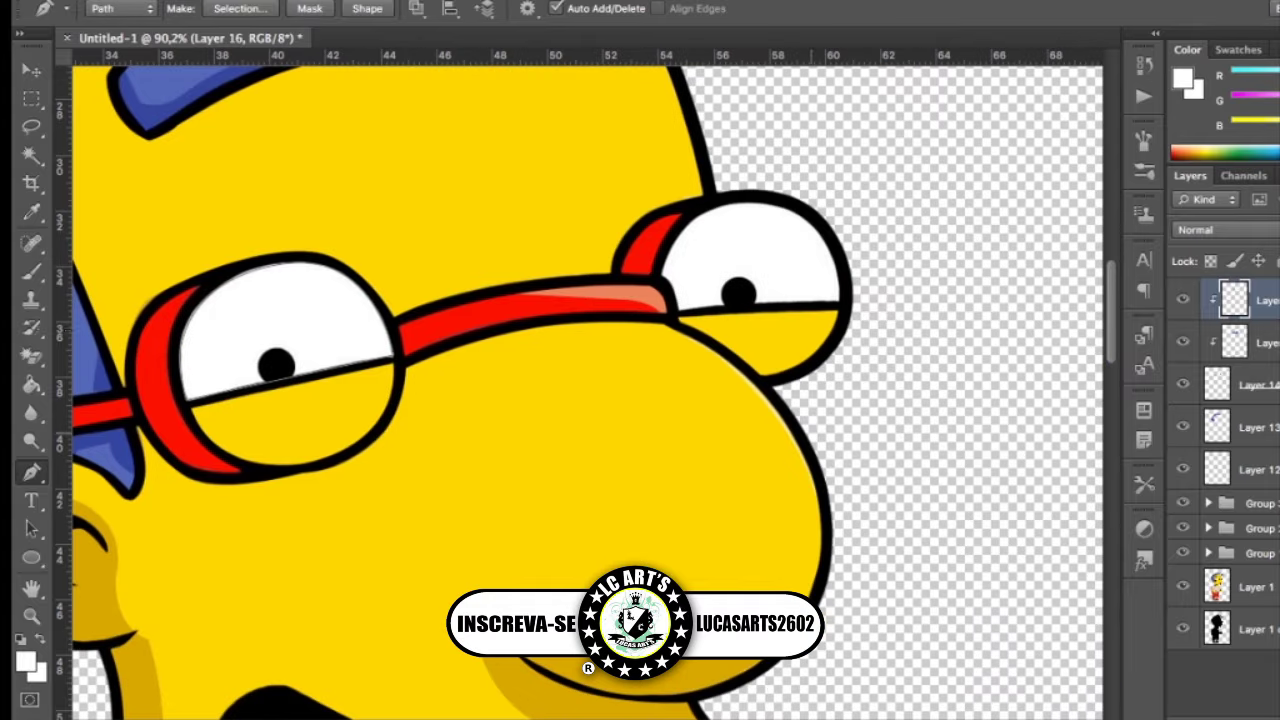
scroll(815, 420, "up", 5)
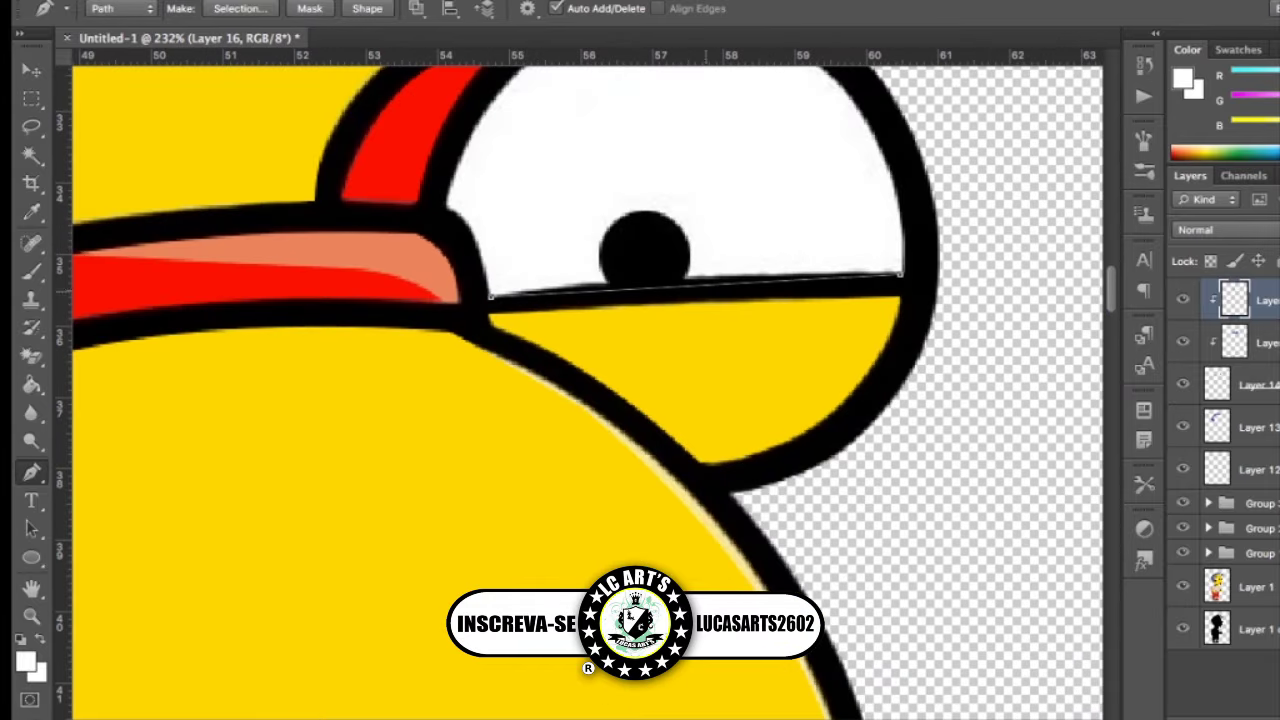
scroll(754, 400, "down", 5)
left_click_drag(609, 218, 587, 317)
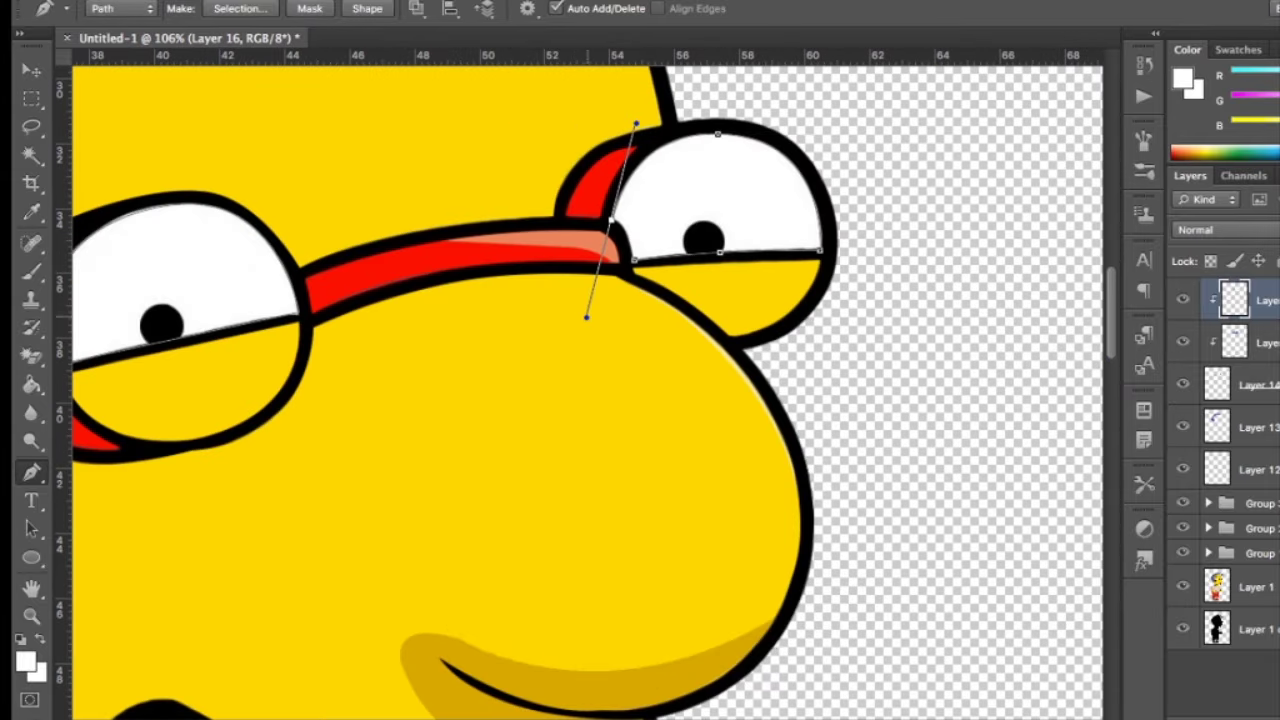
key("Return")
Sample the eyelid colour with the Eyedropper, switching back to the Pen tool
key("i")
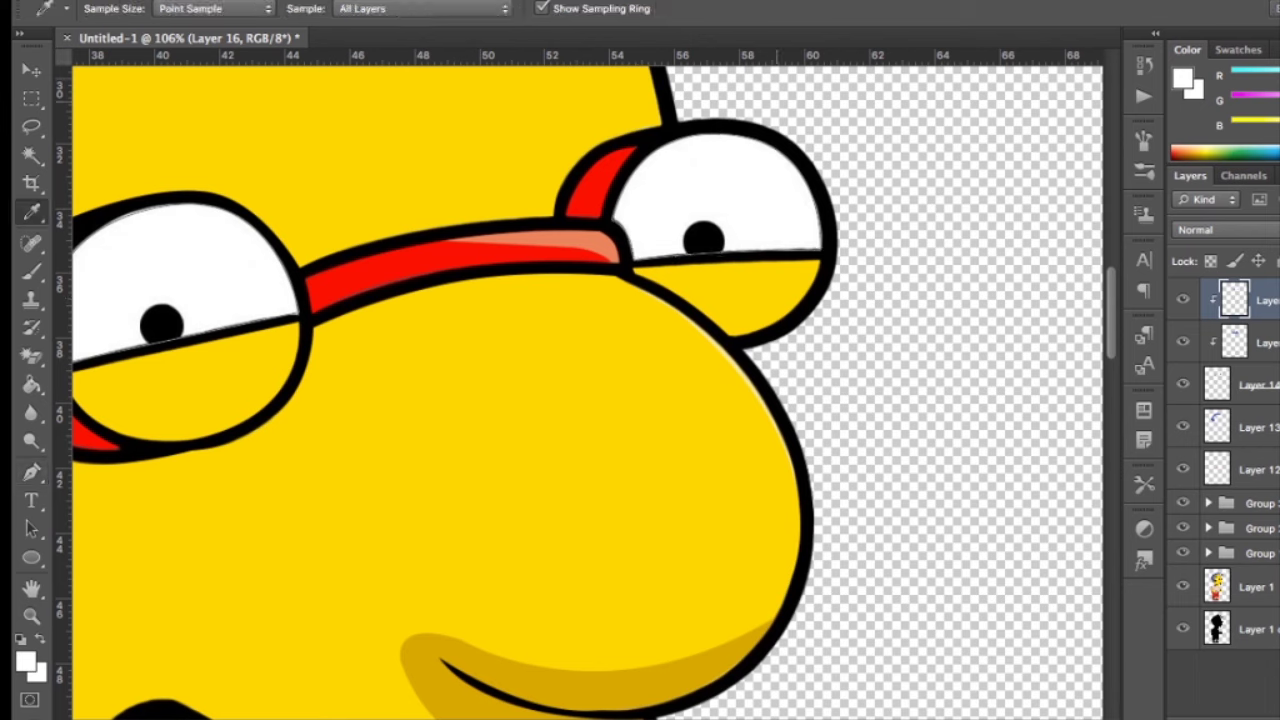
key("p")
key("i")
key("p")
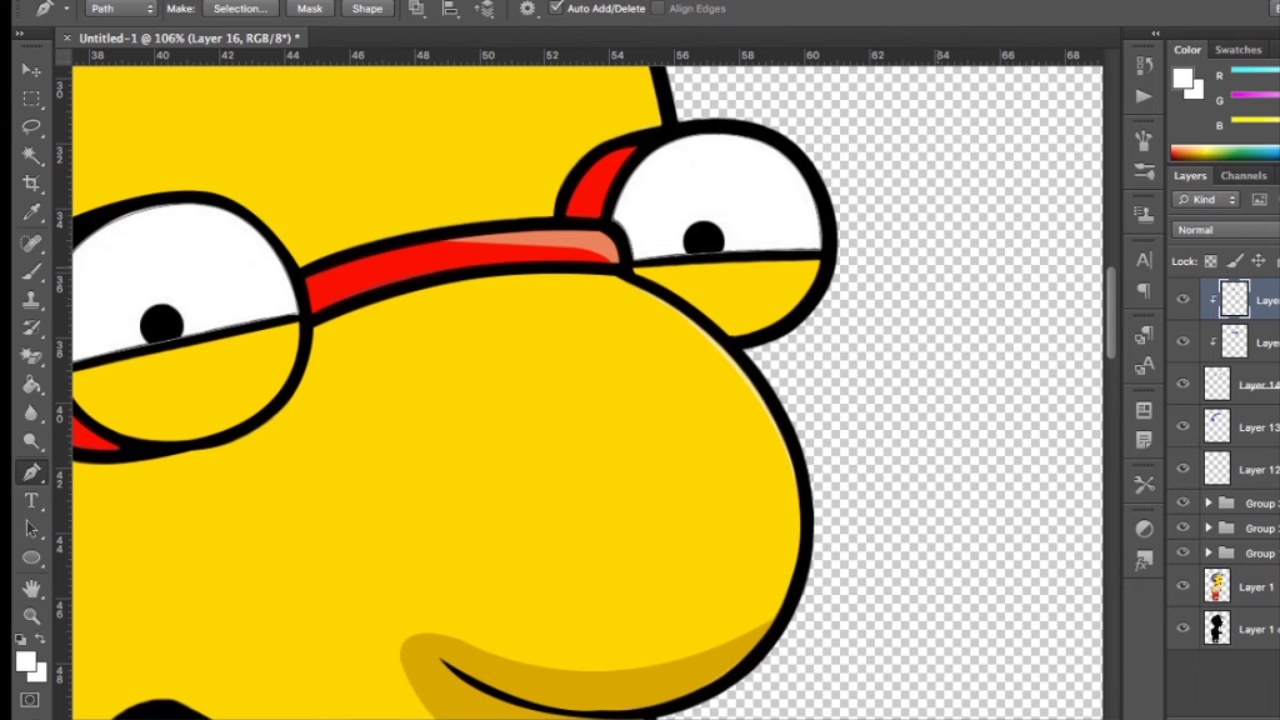
key("i")
key("p")
Add Layers 17 and 18, select the Brush tool and reset colours to black and white
key("ctrl+shift+alt+n")
key("ctrl+e")
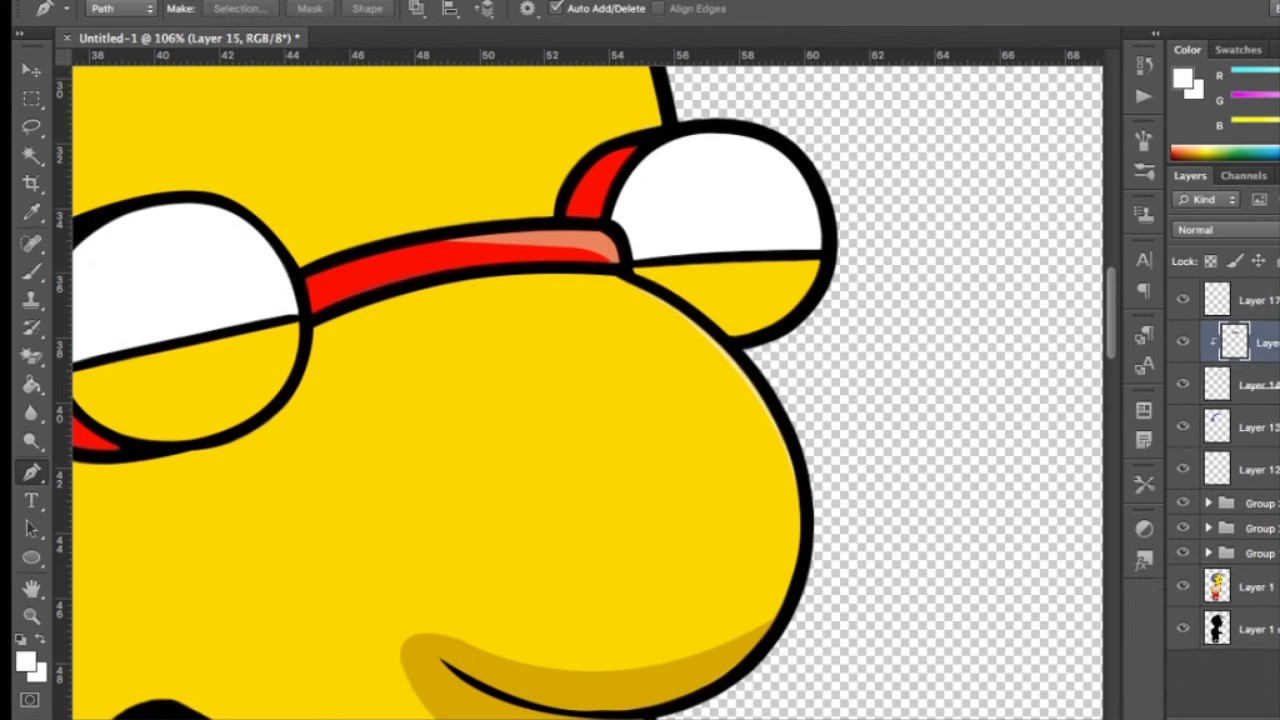
key("b")
key("ctrl+shift+alt+n")
key("d")
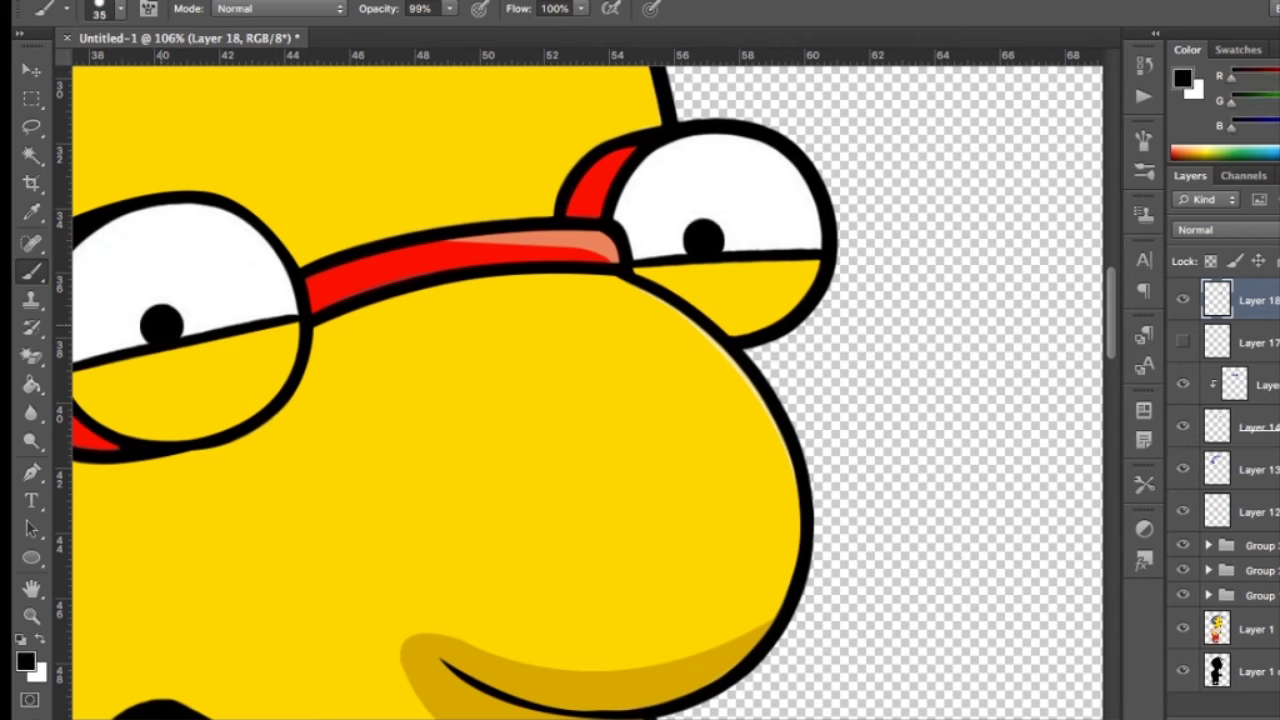
Switch to the Move tool and fit the whole canvas on screen
key("v")
key("ctrl+0")
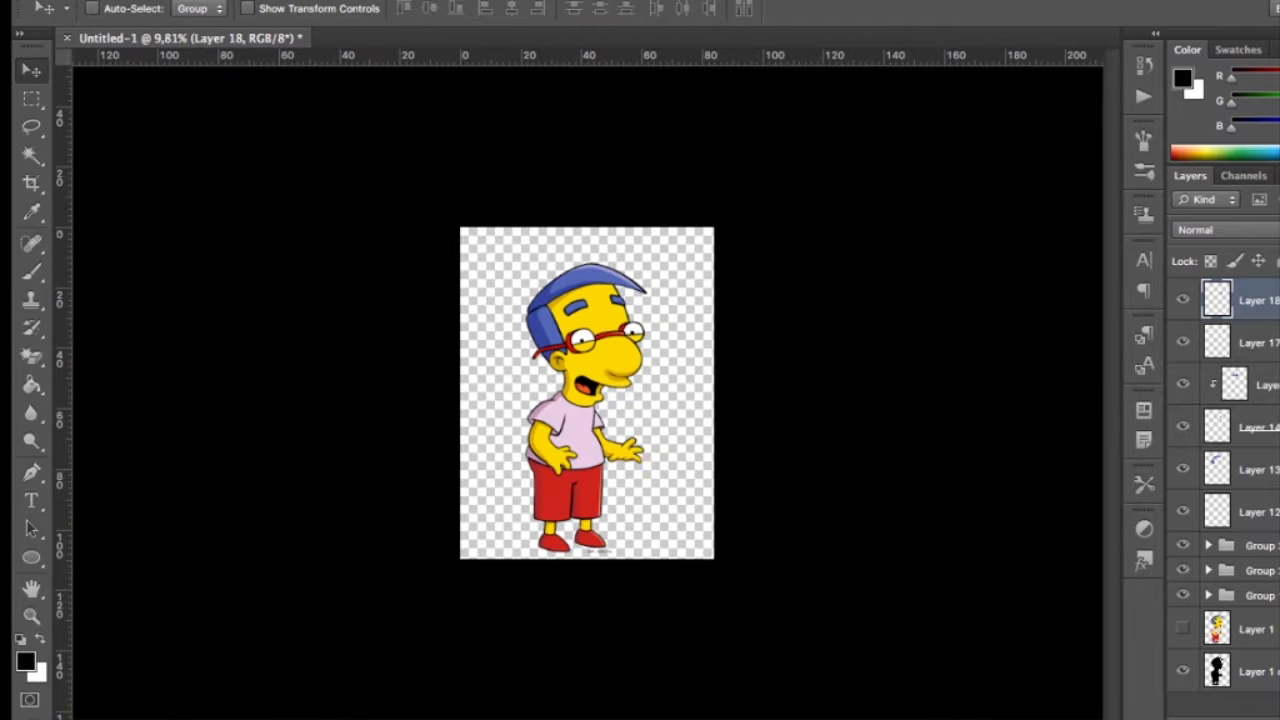